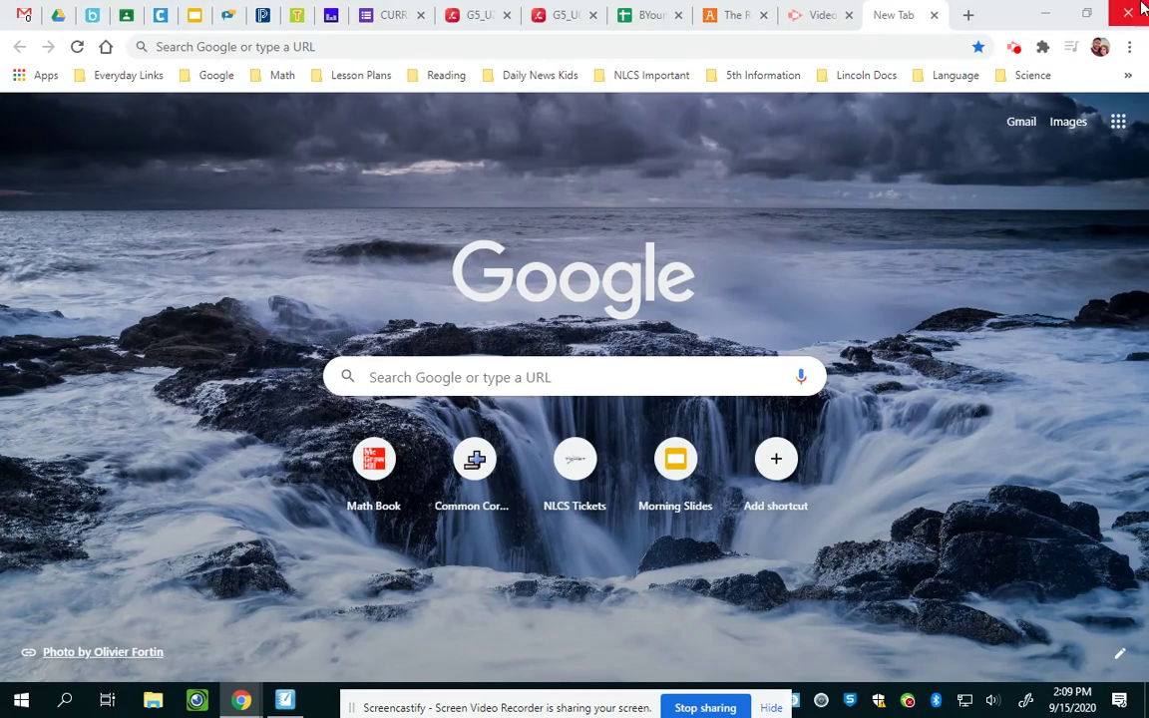
pyautogui.click(1047, 16)
pyautogui.click(1045, 12)
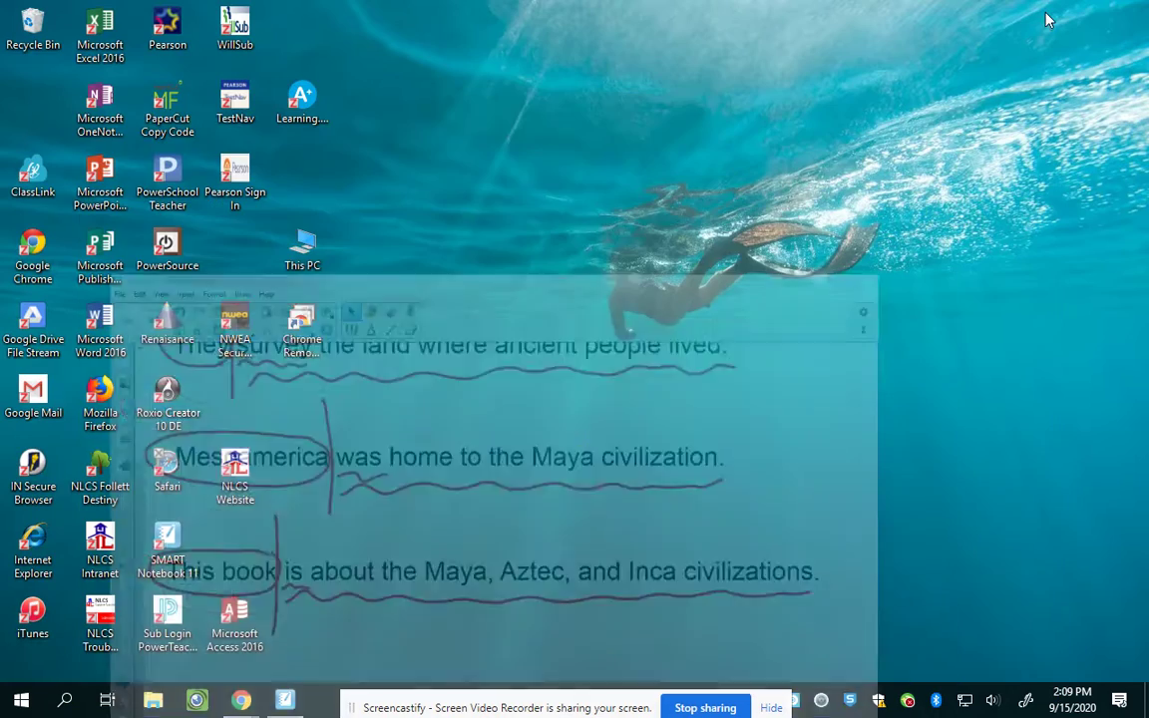
pyautogui.moveTo(259, 689)
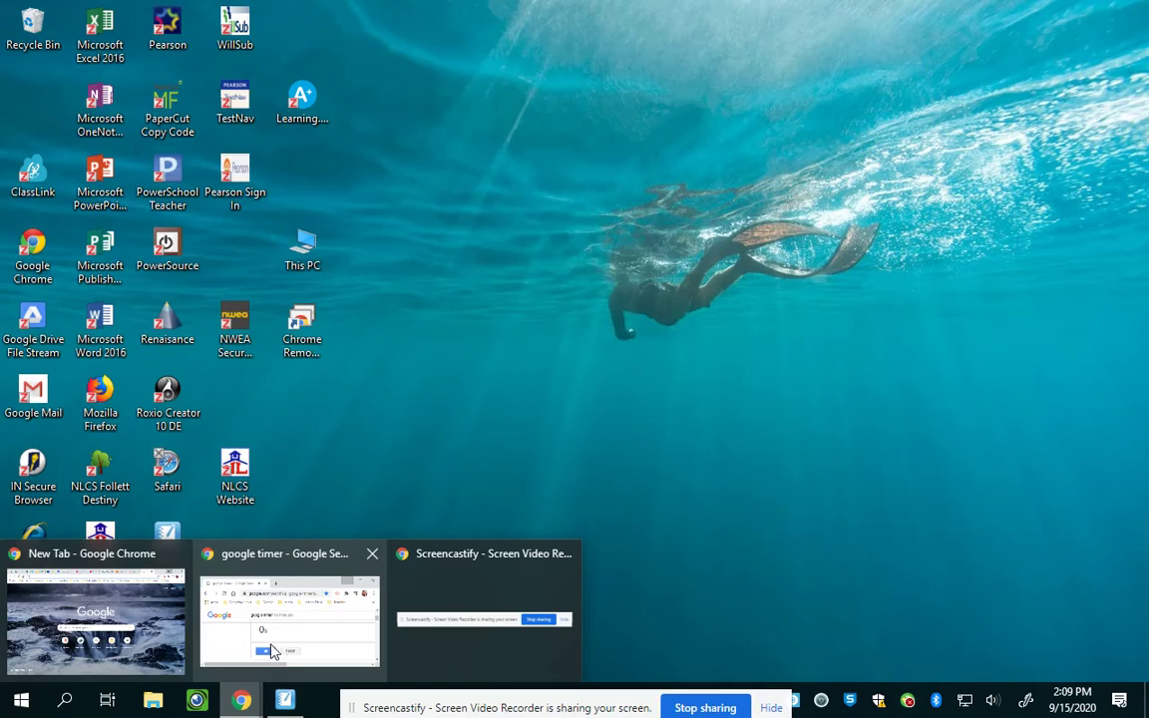
pyautogui.click(289, 629)
pyautogui.click(655, 52)
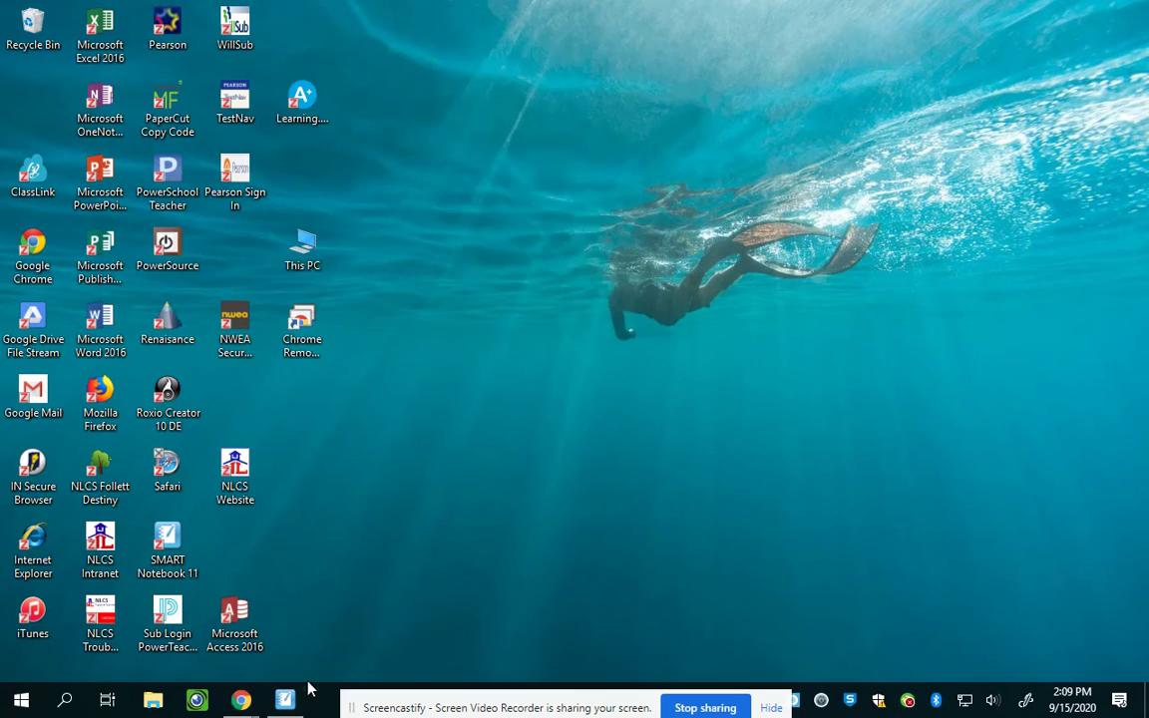
pyautogui.moveTo(241, 697)
pyautogui.click(186, 628)
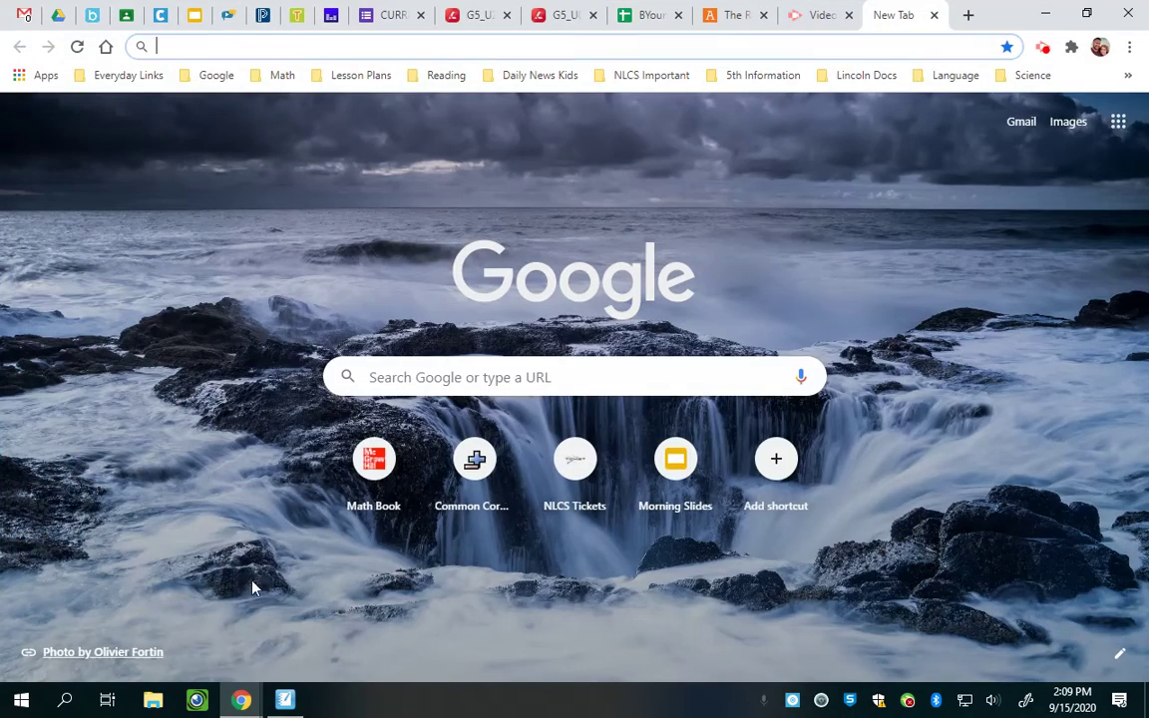
pyautogui.click(674, 461)
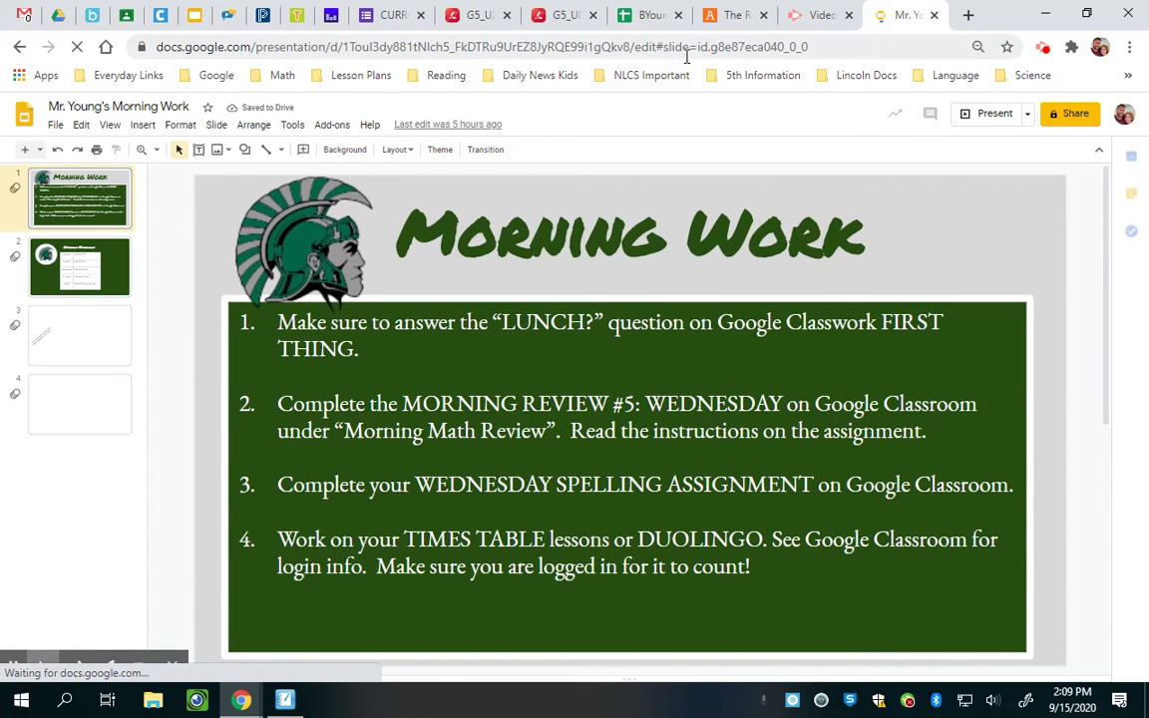
pyautogui.click(933, 14)
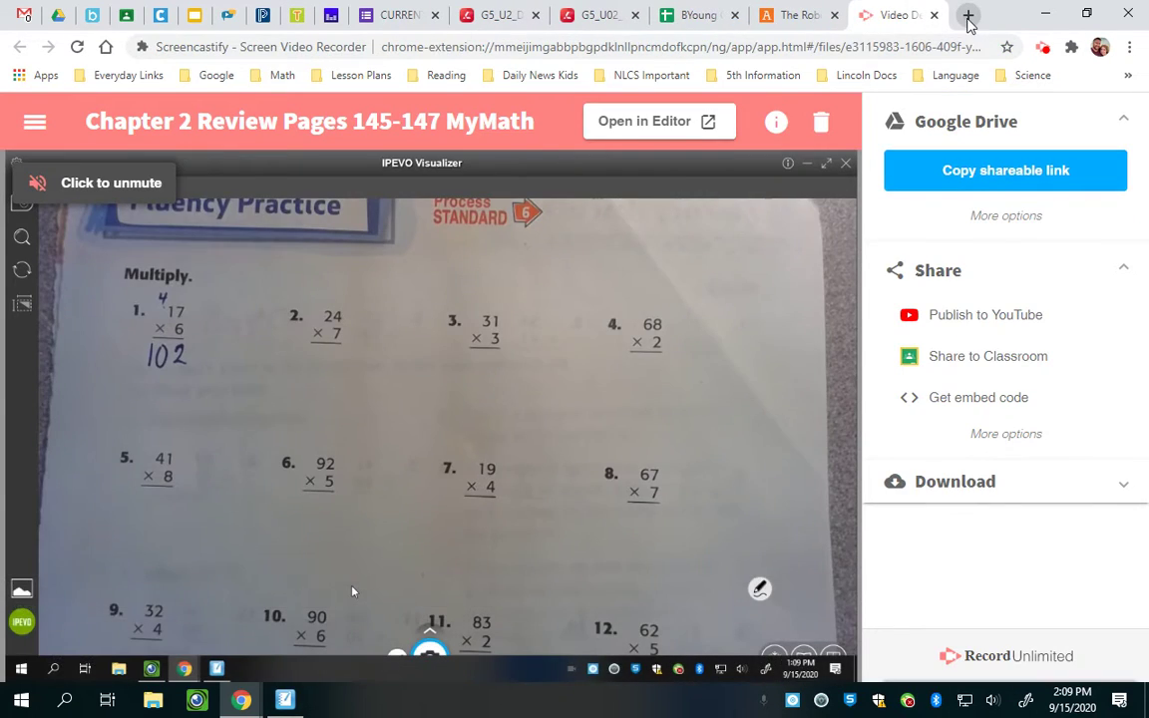
# Open Google Slides in a new browser tab and create a blank presentation
pyautogui.click(966, 14)
pyautogui.click(1121, 117)
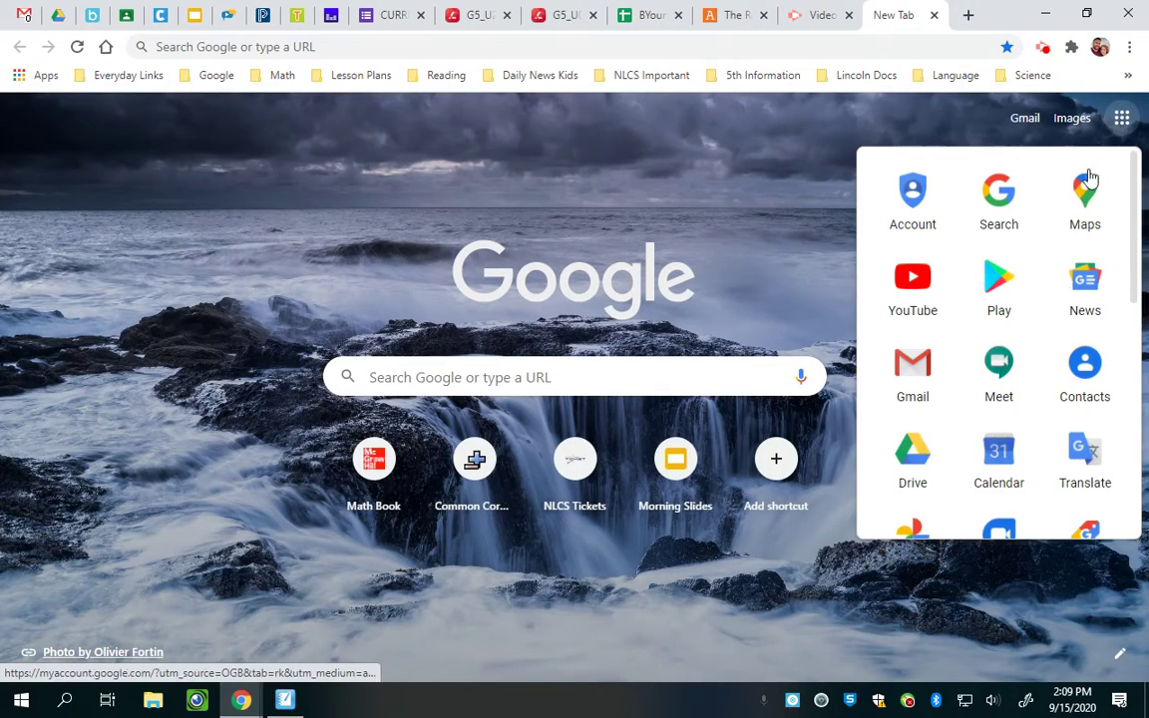
pyautogui.scroll(-1, 1003, 395)
pyautogui.scroll(-3, 1004, 395)
pyautogui.click(931, 302)
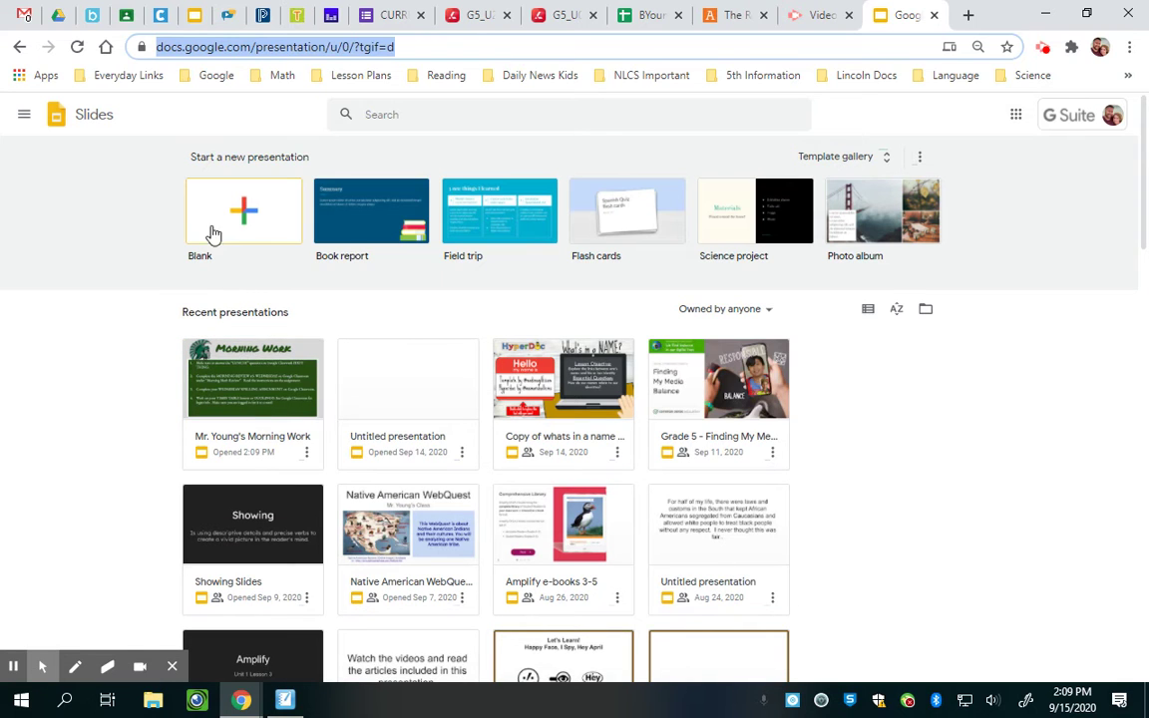
pyautogui.click(245, 213)
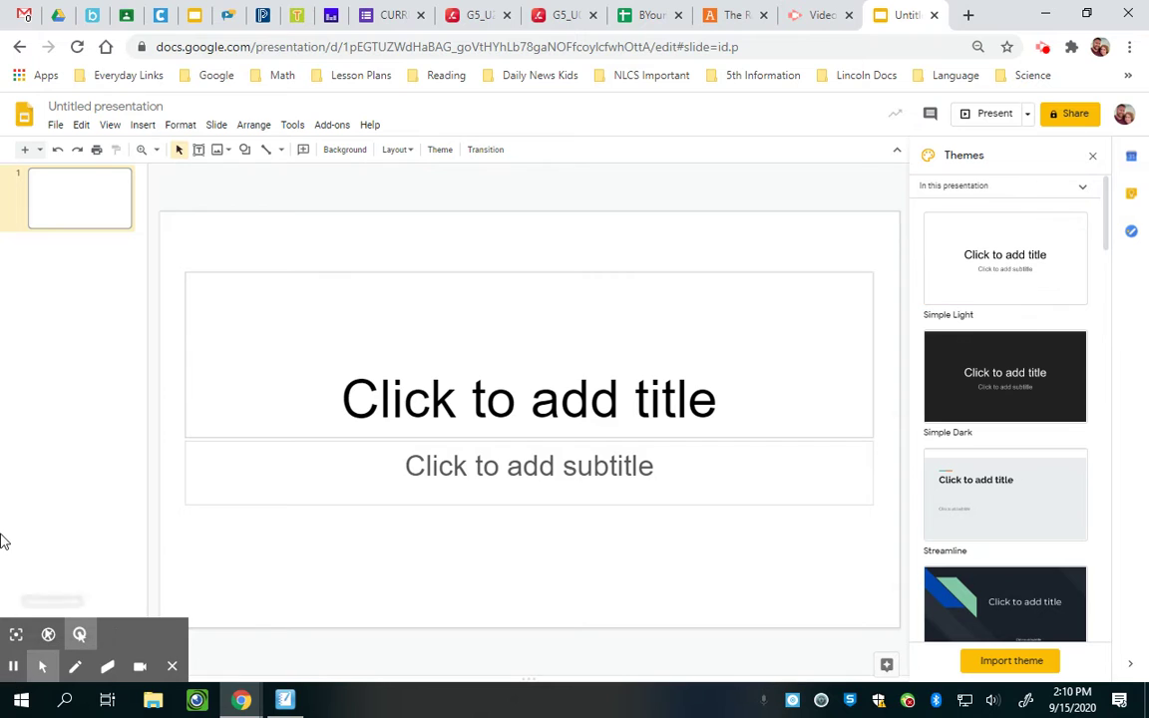
# Title the first slide "Apache" and enter a subtitle beginning with "By:" followed by the two authors' names
pyautogui.click(419, 385)
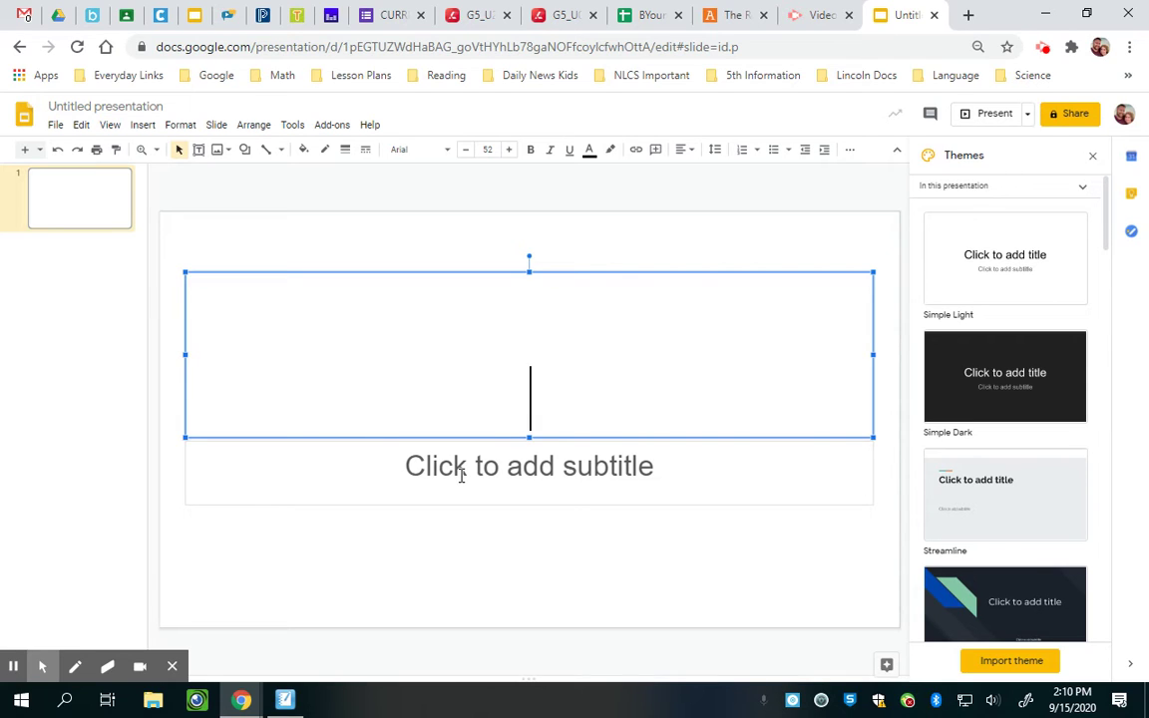
pyautogui.write('Apache')
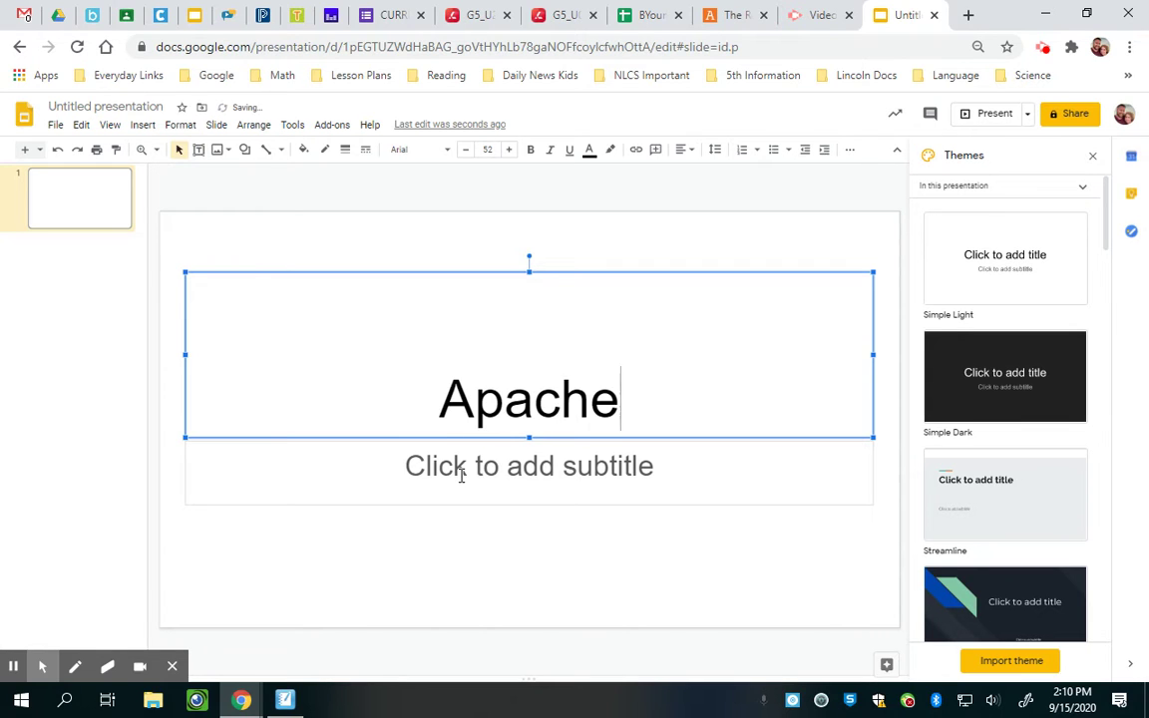
pyautogui.click(519, 469)
pyautogui.write('B')
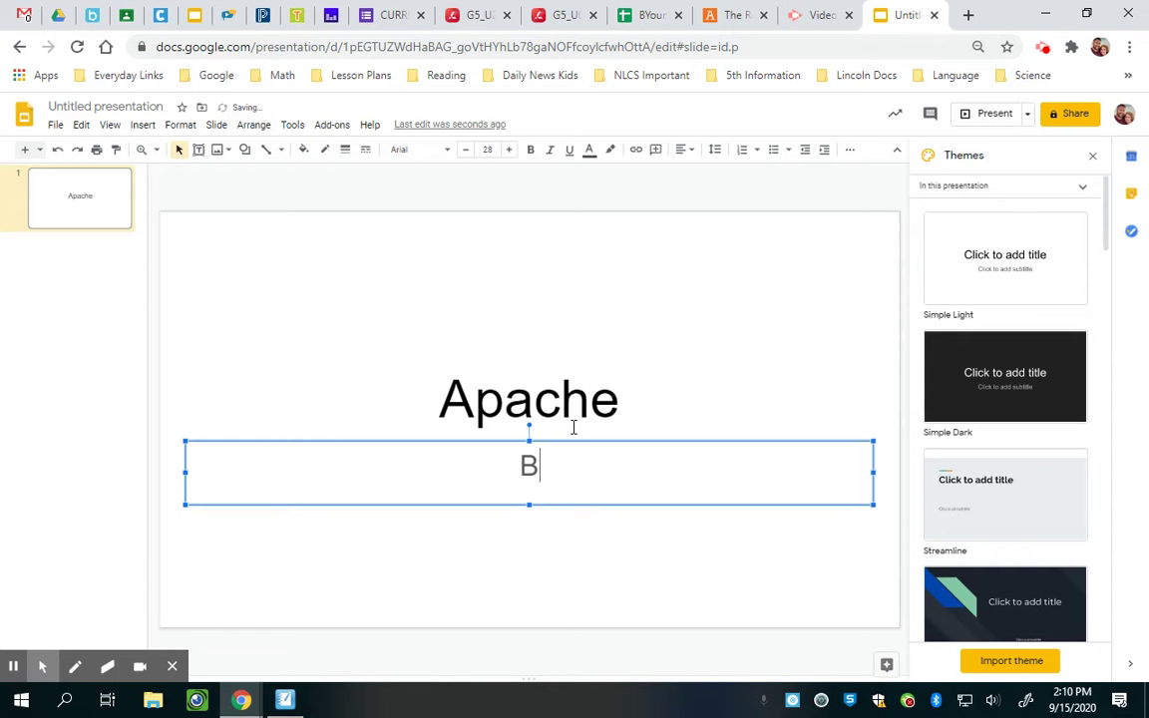
pyautogui.write('y: Mr. Young and Holly')
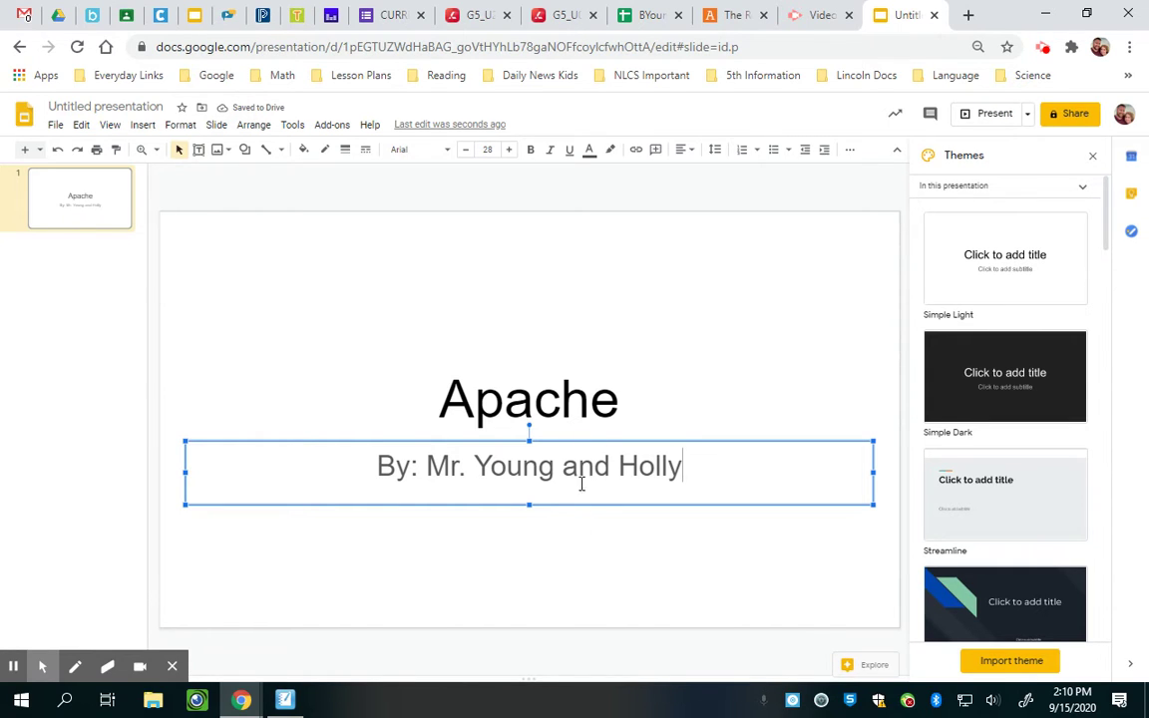
pyautogui.click(584, 538)
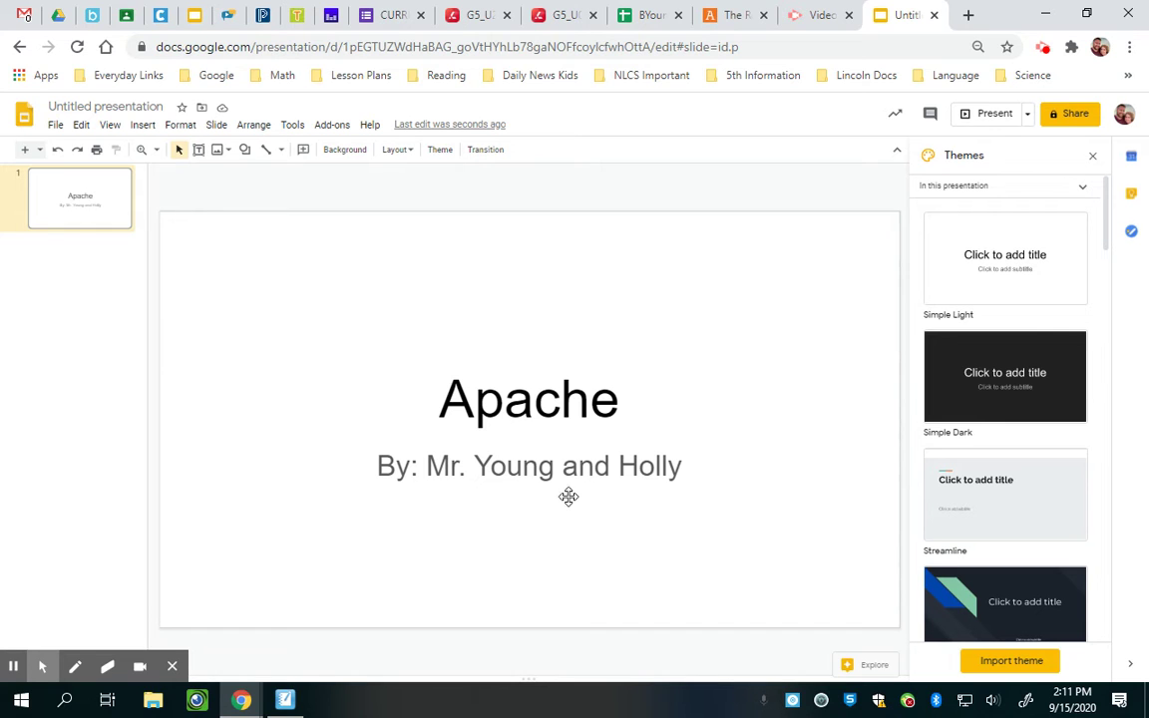
# Try the Shift theme on the presentation
pyautogui.scroll(-2, 984, 531)
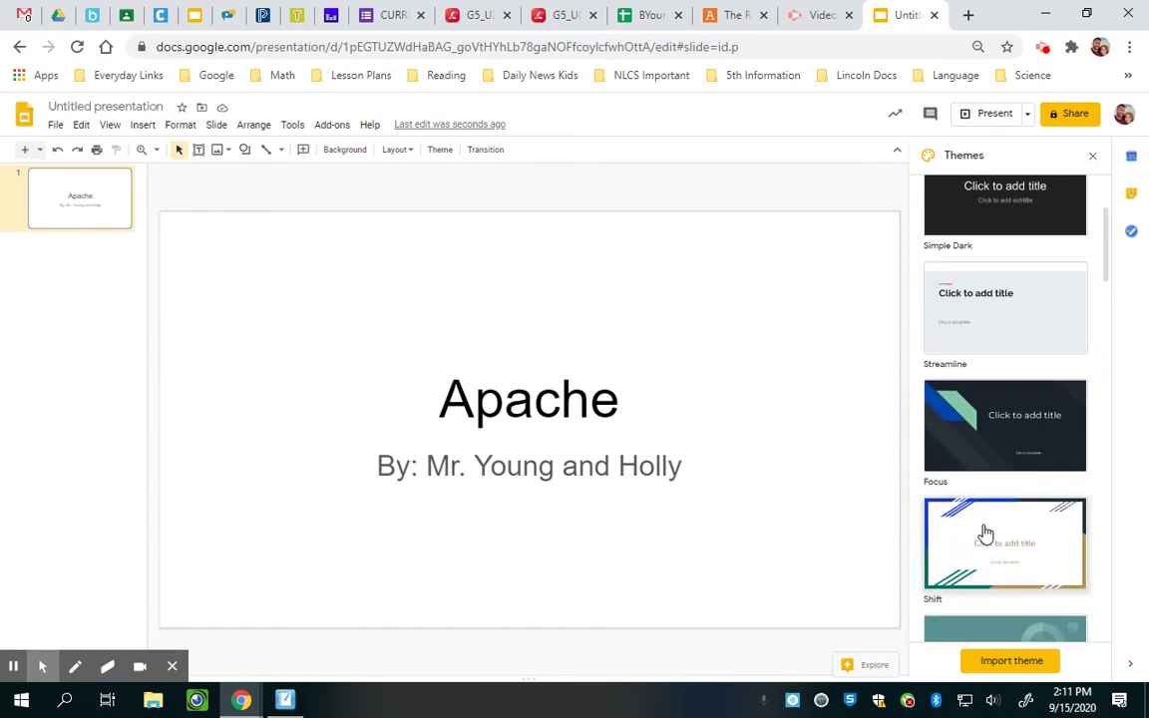
pyautogui.scroll(1, 985, 534)
pyautogui.scroll(-3, 988, 539)
pyautogui.click(1025, 505)
pyautogui.click(1032, 373)
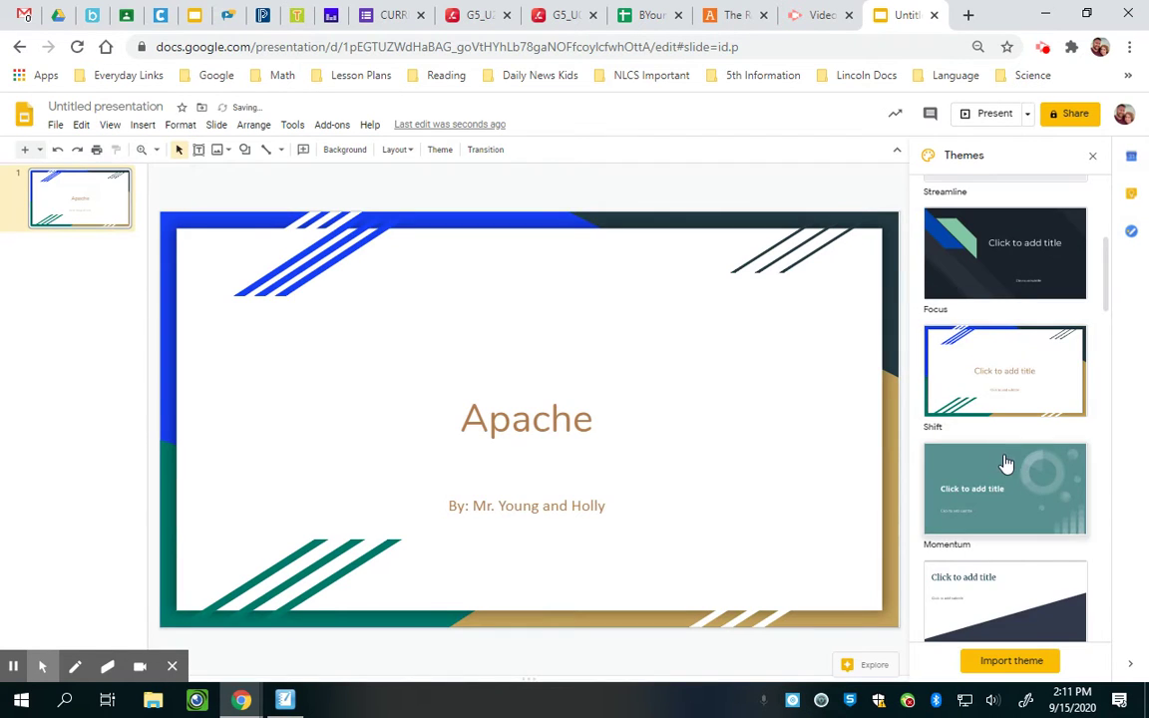
# Apply the Coral theme to the presentation and close the theme list
pyautogui.scroll(-3, 1002, 474)
pyautogui.scroll(-3, 1005, 547)
pyautogui.scroll(-2, 1006, 547)
pyautogui.click(1007, 500)
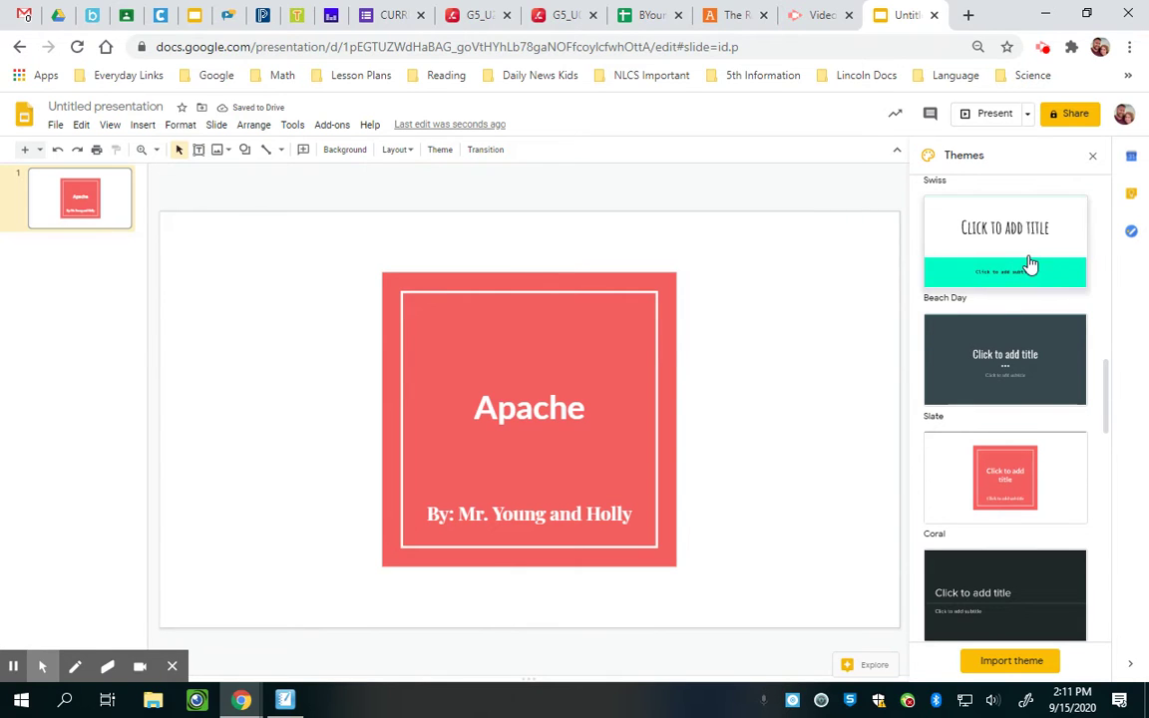
pyautogui.click(1093, 159)
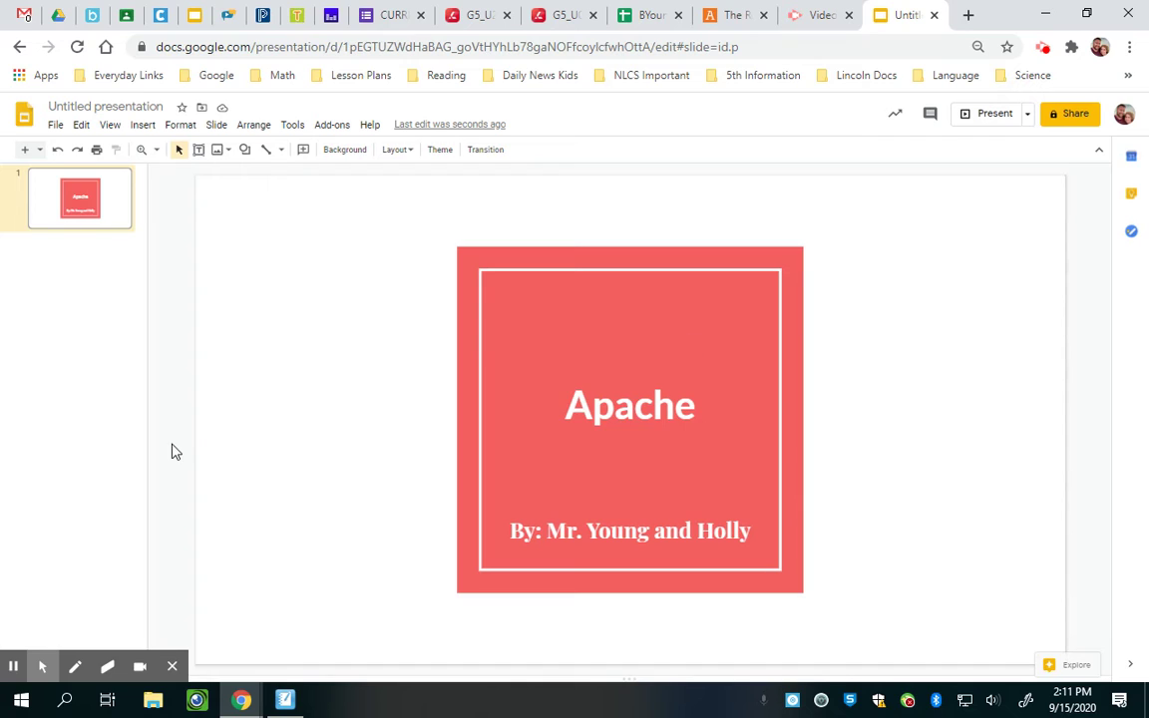
# Rename the presentation to "Apache" followed by the two authors' names, with "and Not" between them
pyautogui.click(109, 113)
pyautogui.press('End')
pyautogui.write('Mr. You')
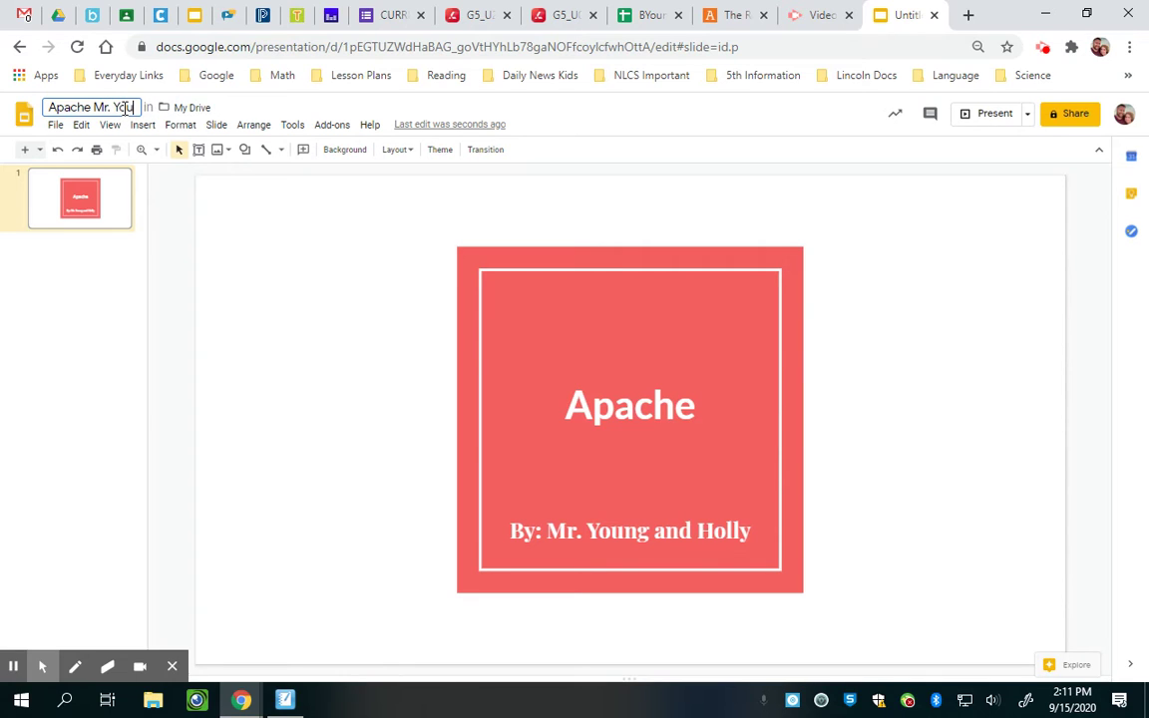
pyautogui.write('ng and Hot Holly')
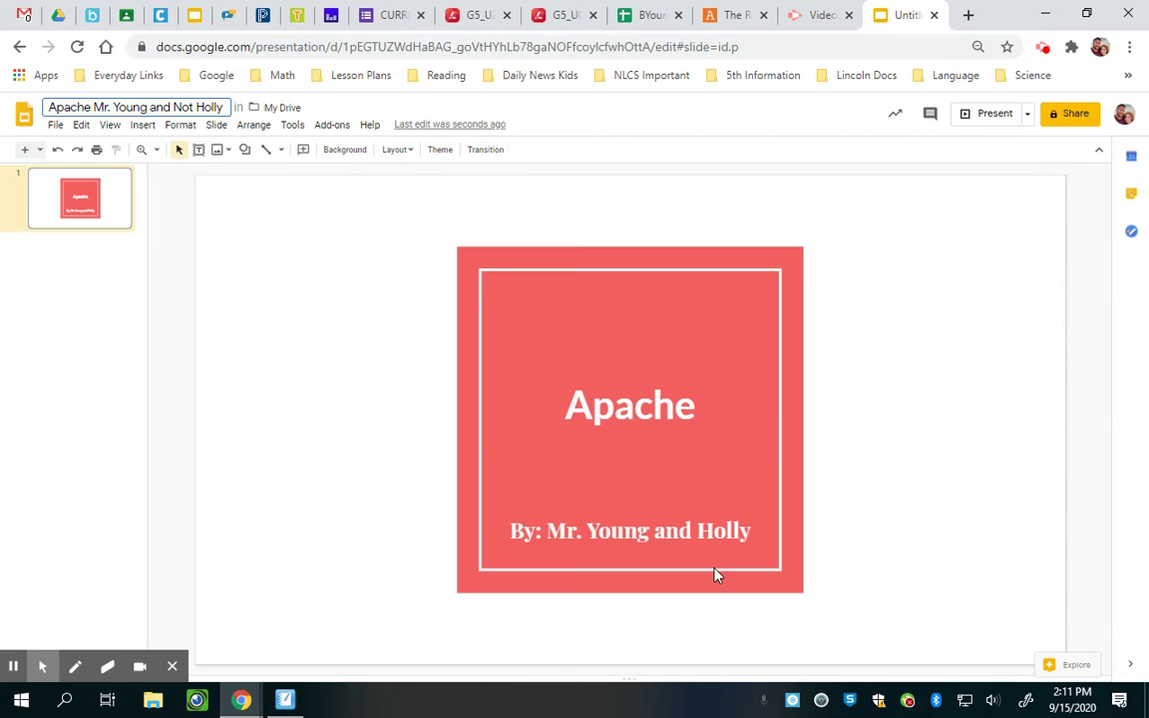
# Insert the word "Not" before the second author's name in the title slide's subtitle
pyautogui.click(707, 533)
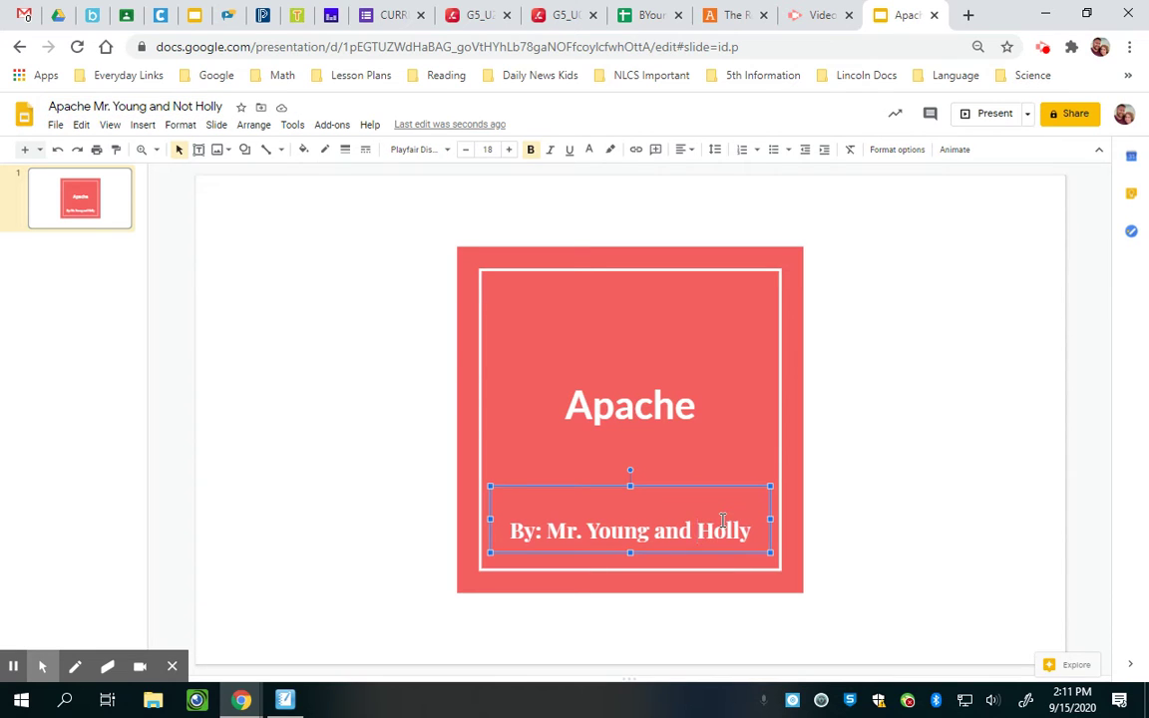
pyautogui.write('Not')
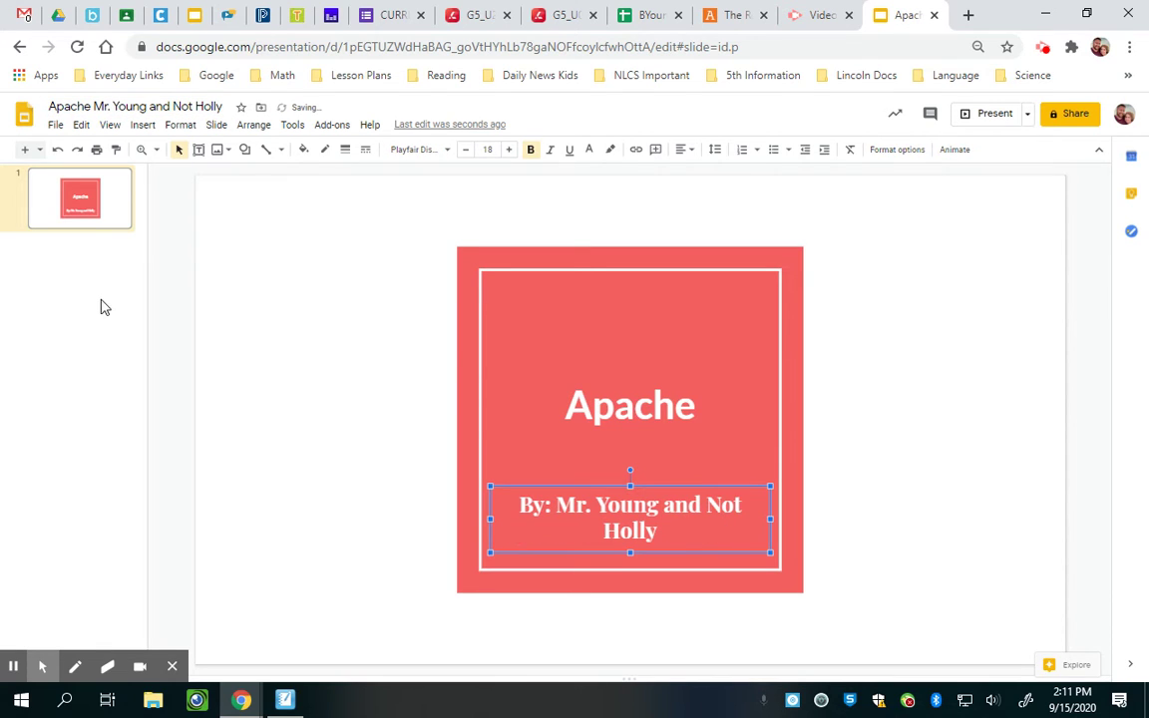
pyautogui.click(105, 306)
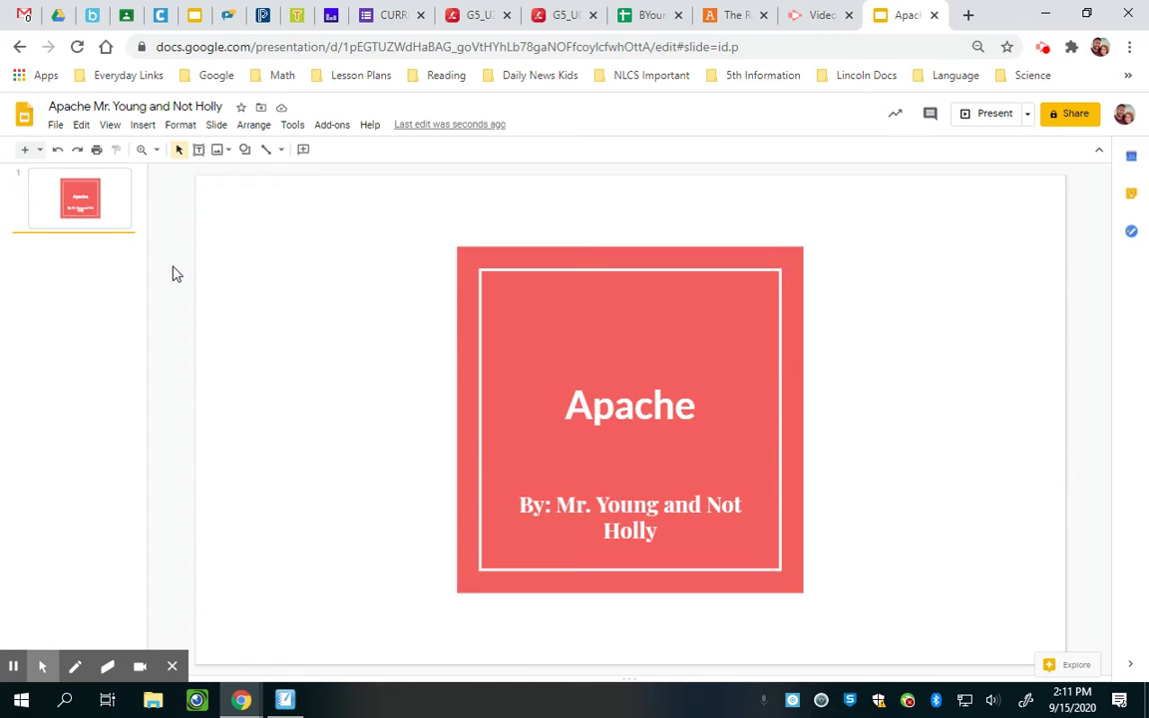
# Add two title-and-text slides after the title slide and title slide 2 "Apache Housing"
pyautogui.click(26, 156)
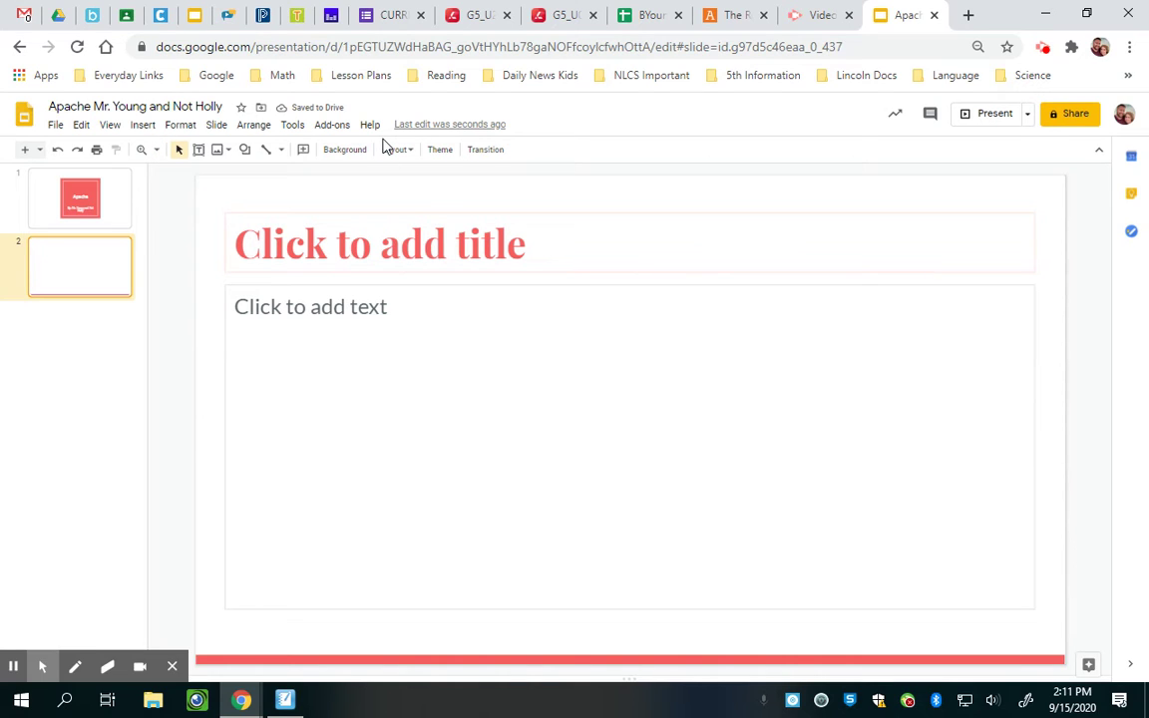
pyautogui.hotkey('ctrl', 'm')
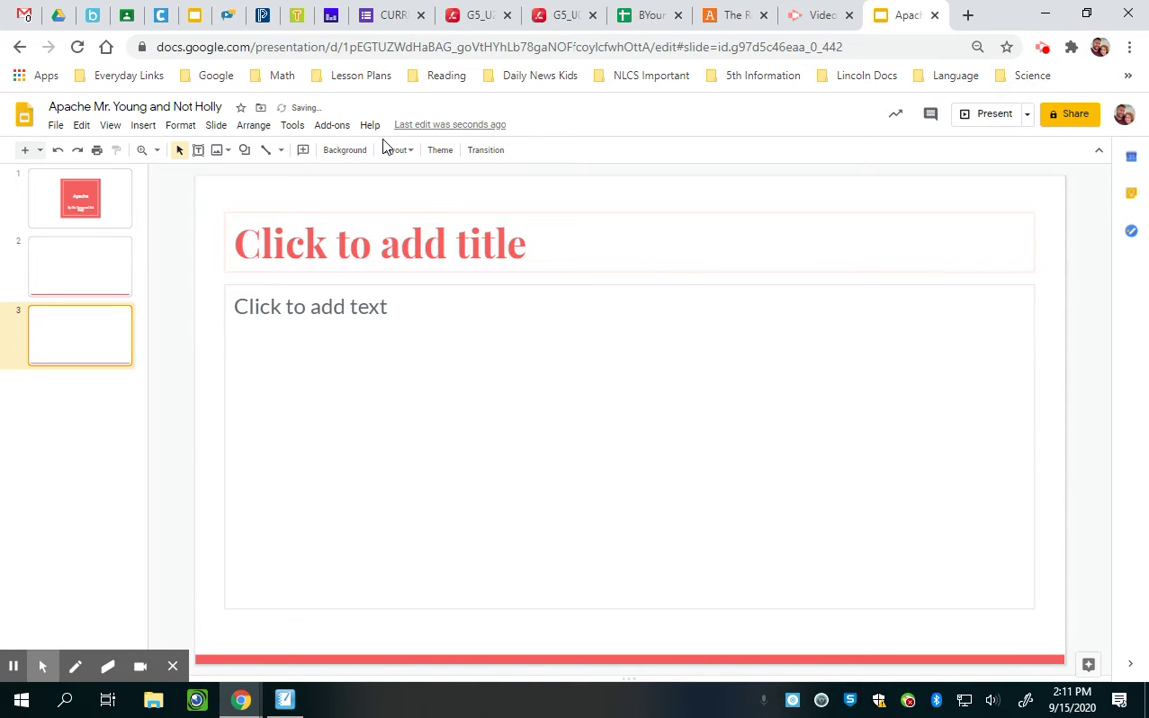
pyautogui.click(86, 258)
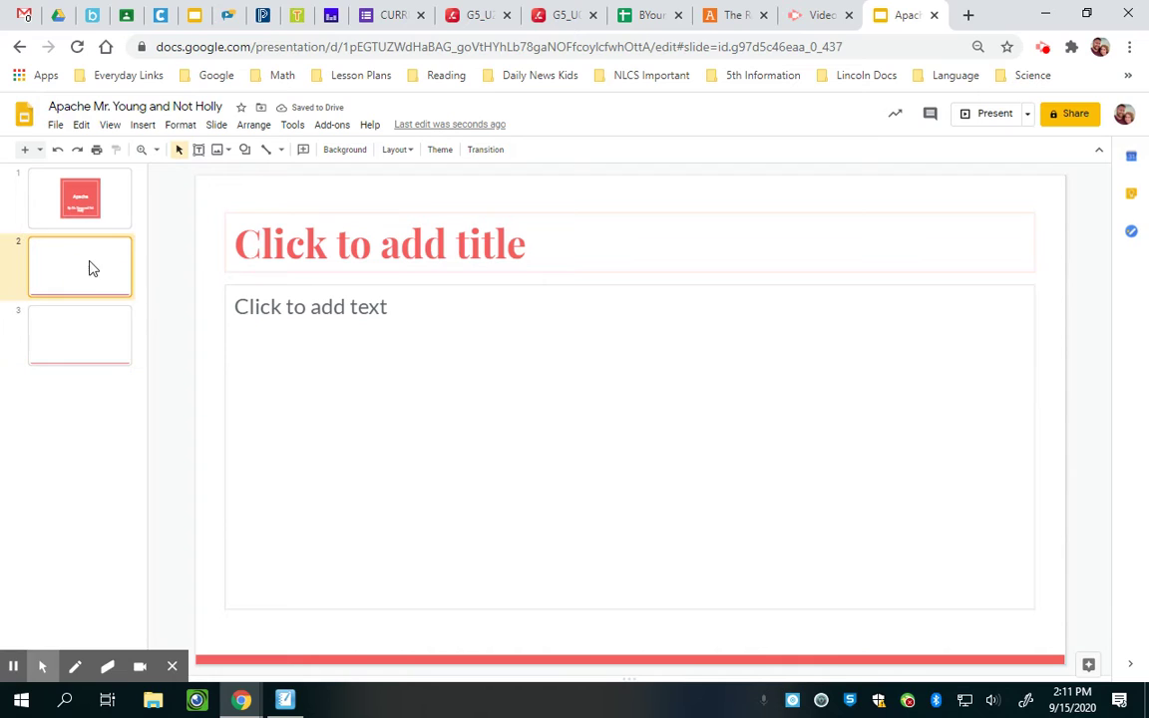
pyautogui.click(339, 256)
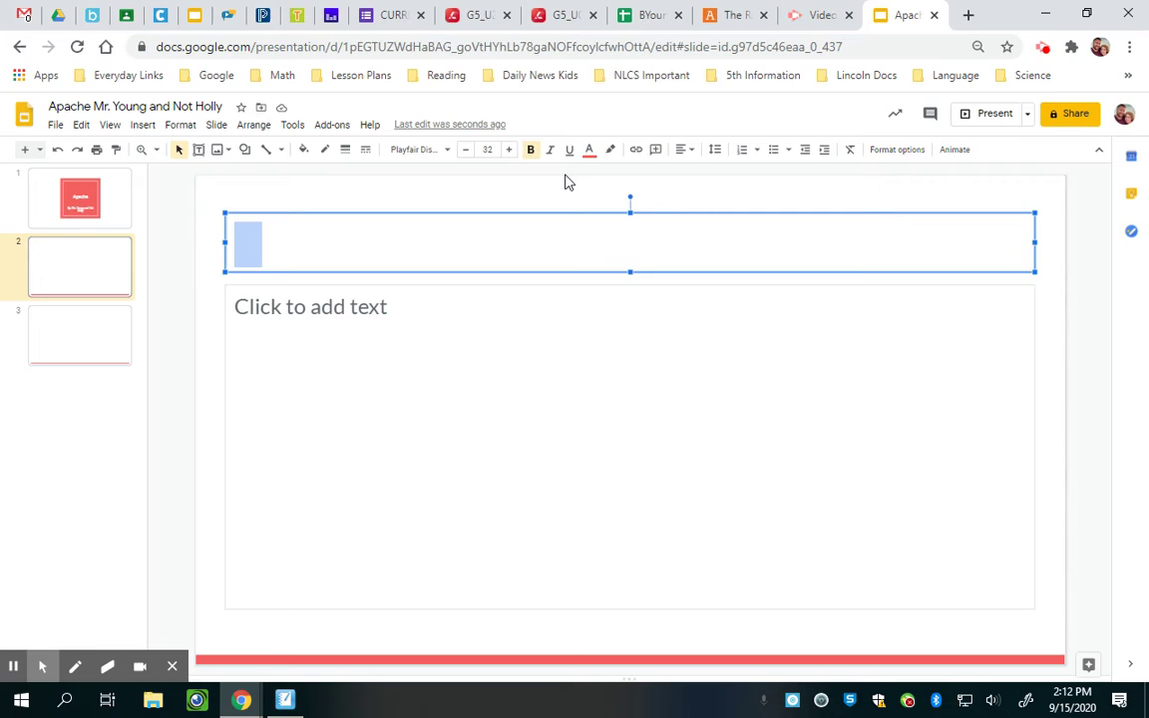
pyautogui.write('Apache Housing')
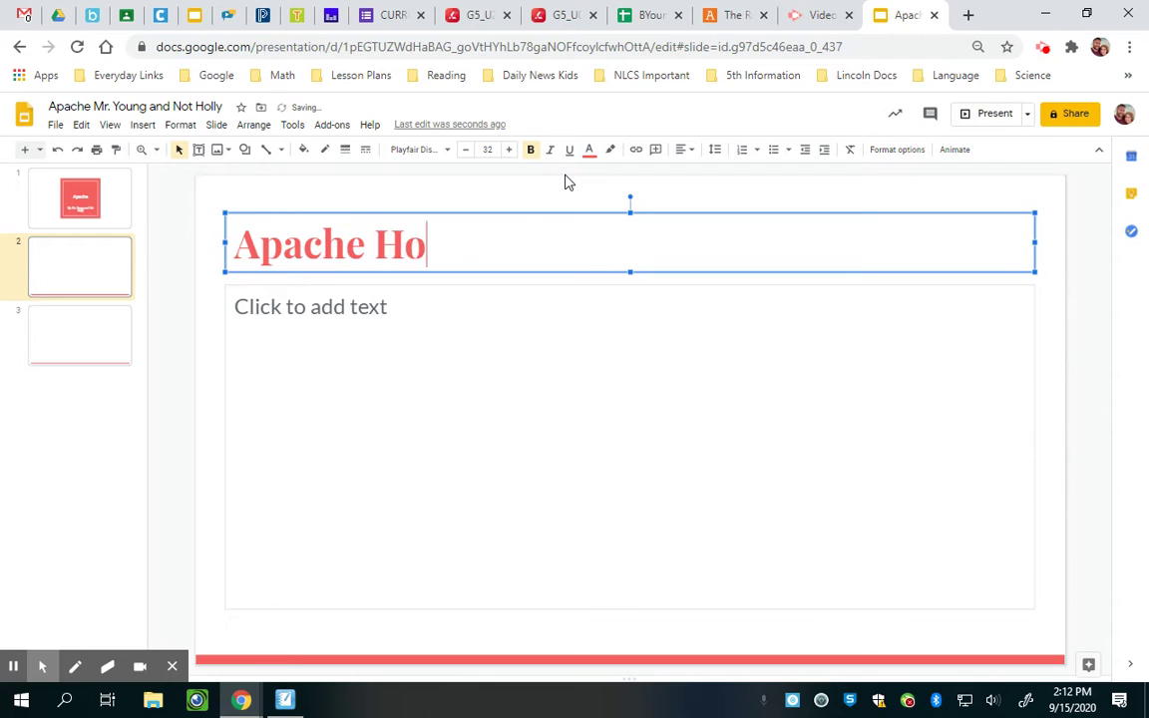
# Enter the body text "This is where I type about Apache housing." on slide 2
pyautogui.click(349, 311)
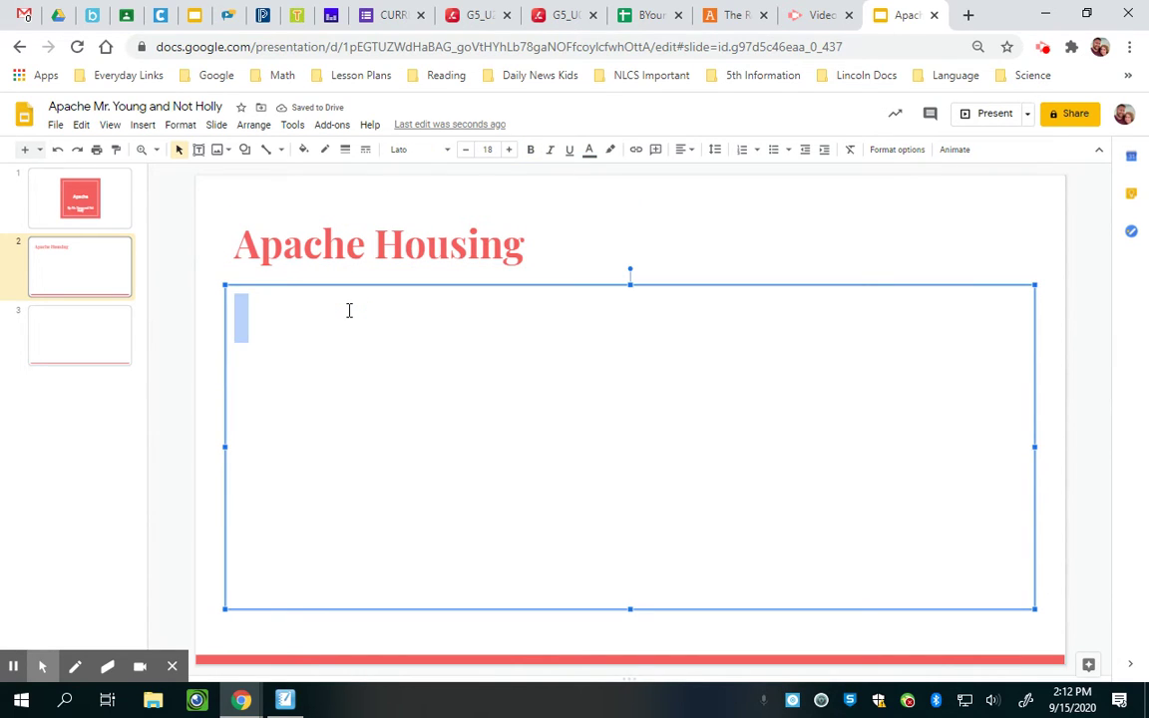
pyautogui.write('This is whe')
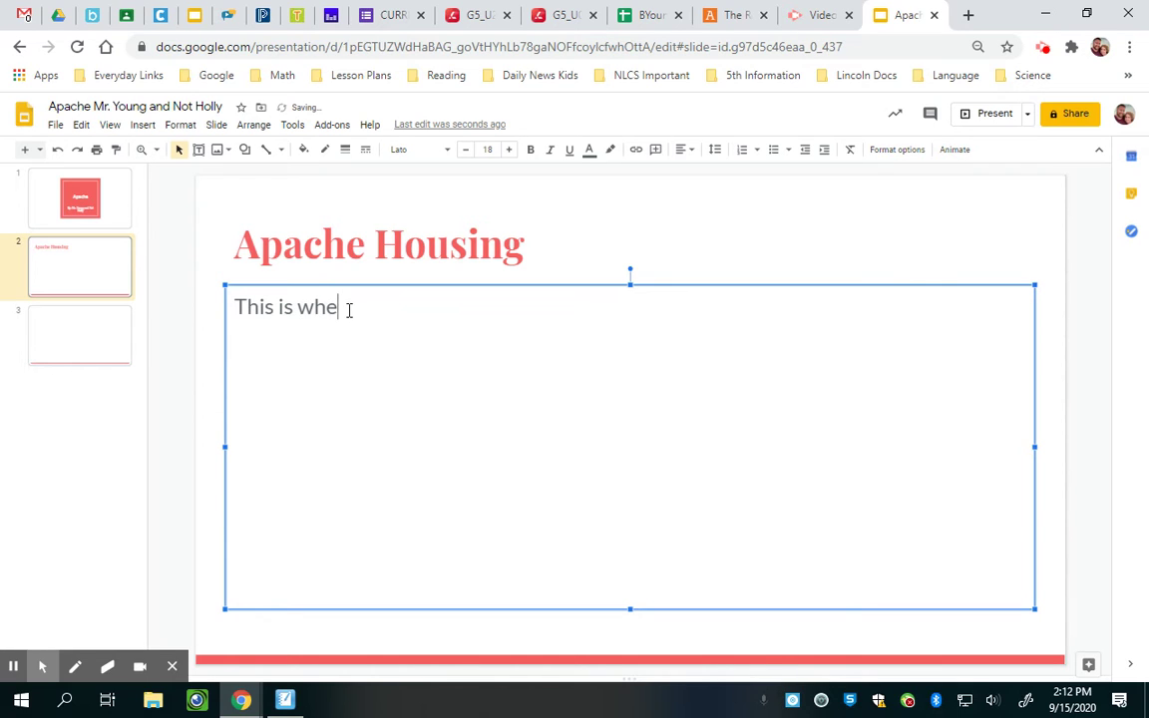
pyautogui.write('re I type about Apache housing.')
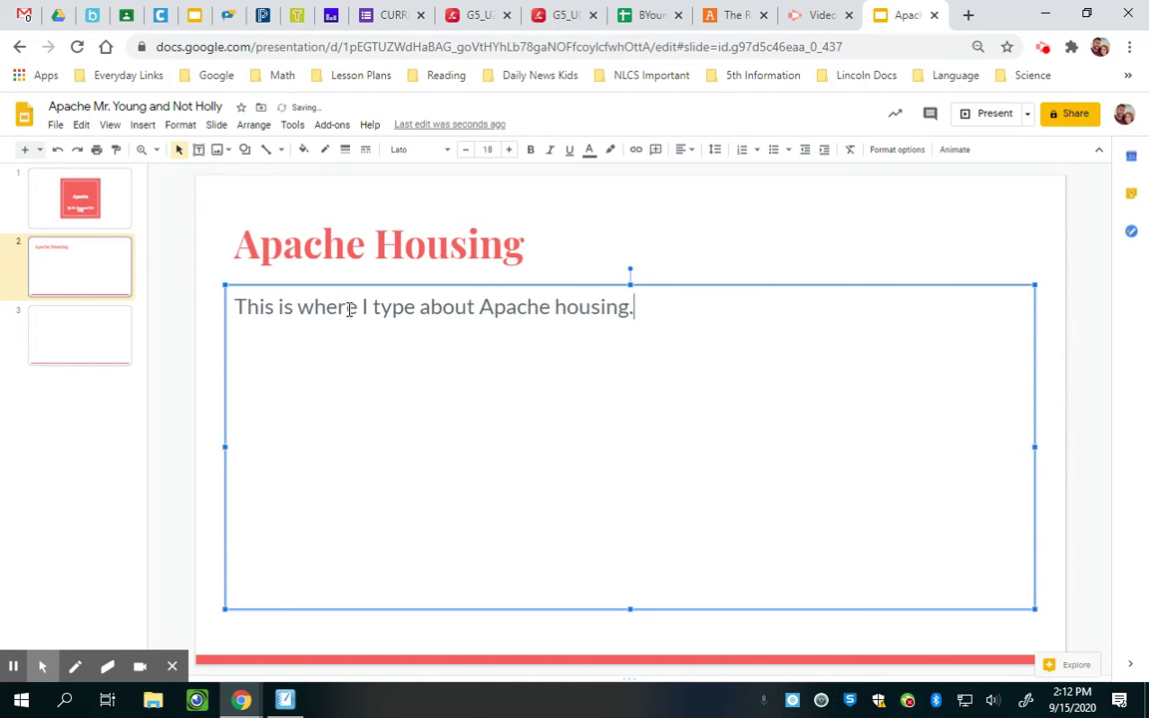
pyautogui.click(514, 225)
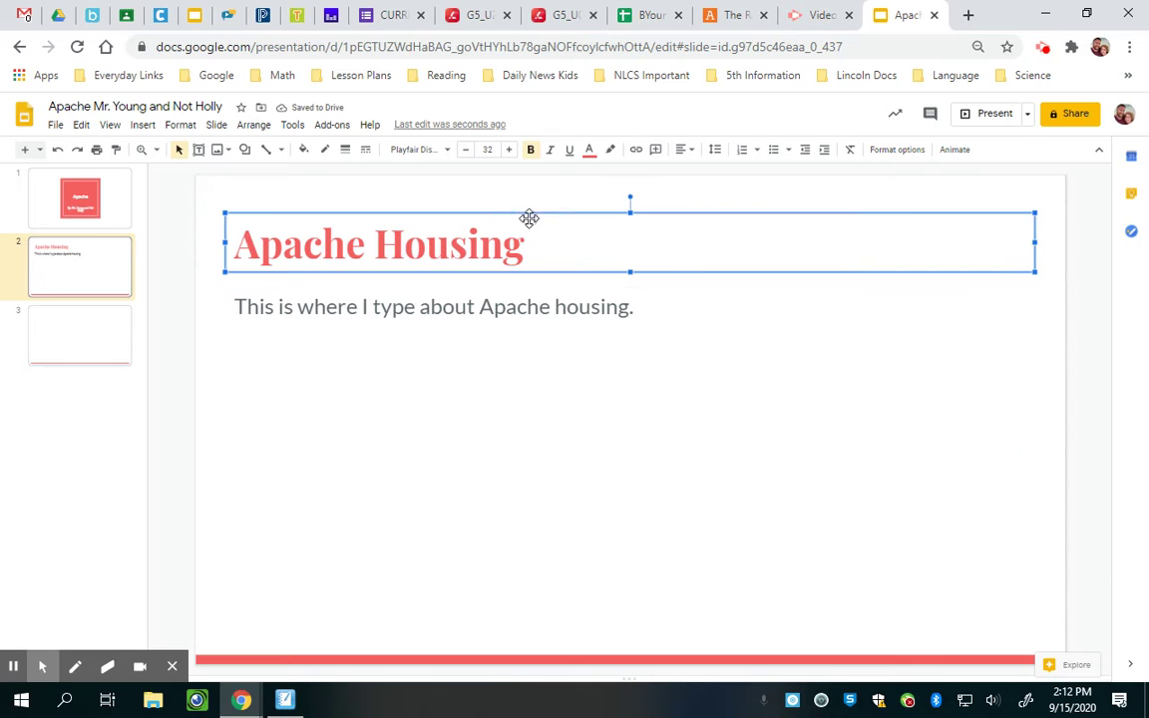
pyautogui.click(510, 336)
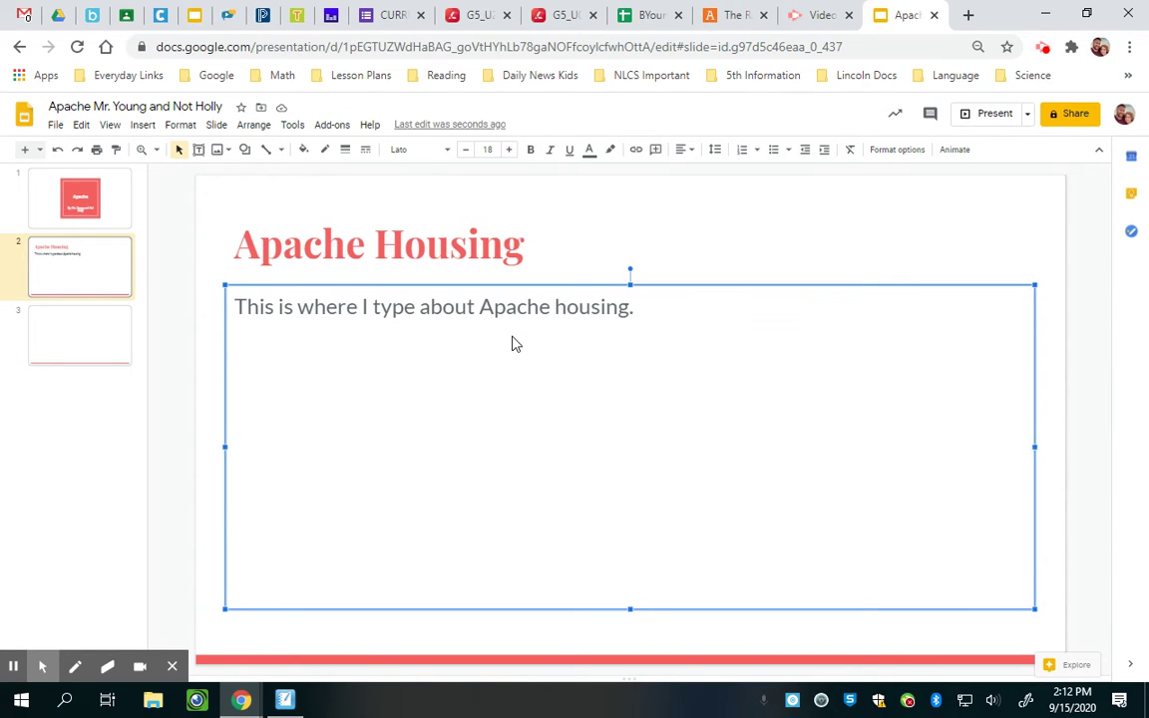
# Add four more blank title-and-text slides after slide 3
pyautogui.click(105, 344)
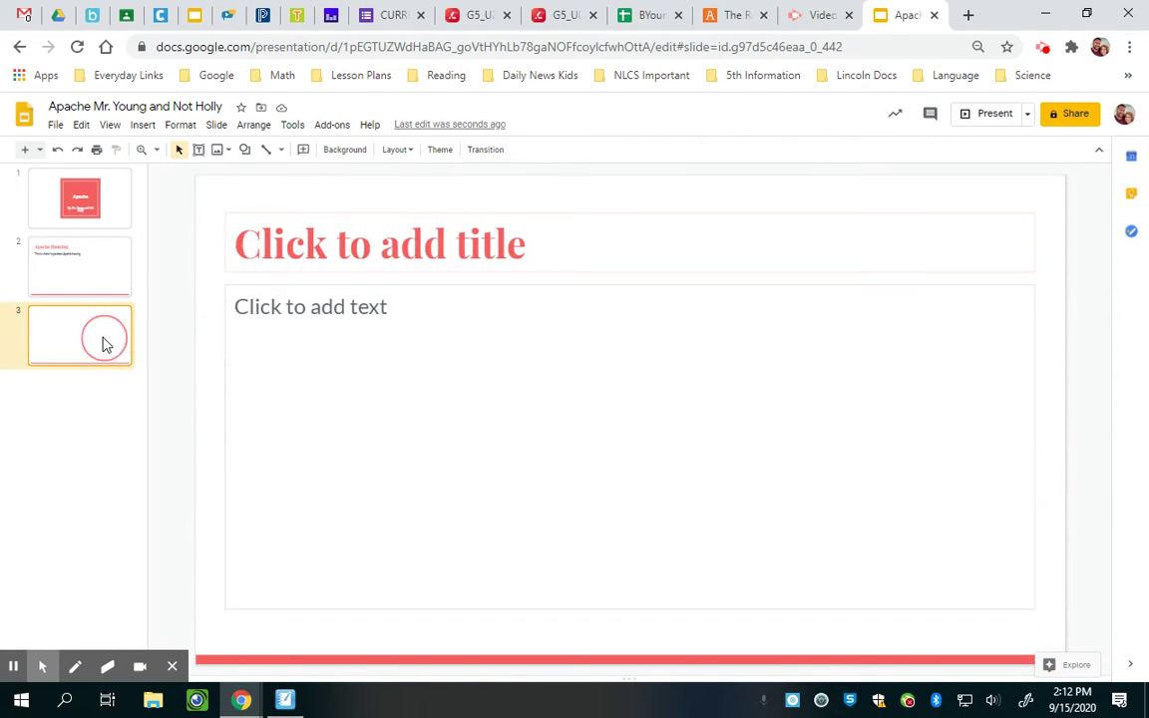
pyautogui.click(25, 151)
pyautogui.click(25, 150)
pyautogui.click(25, 151)
pyautogui.click(25, 150)
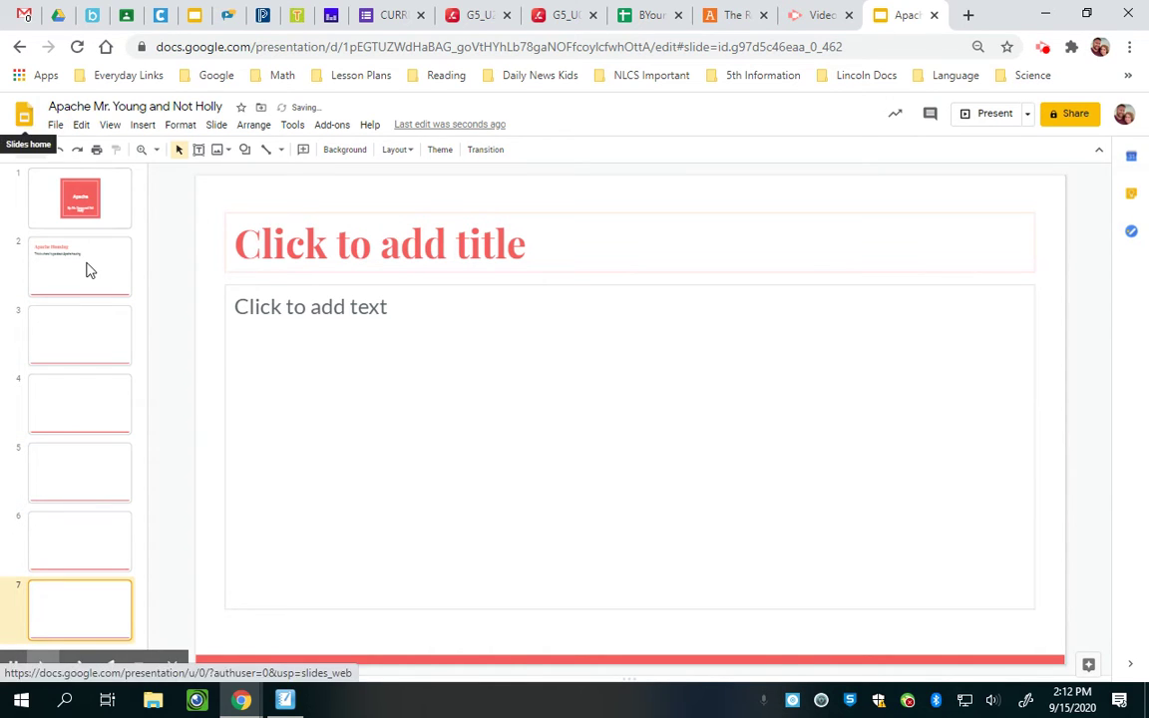
# Title slide 3 "Food"
pyautogui.click(102, 324)
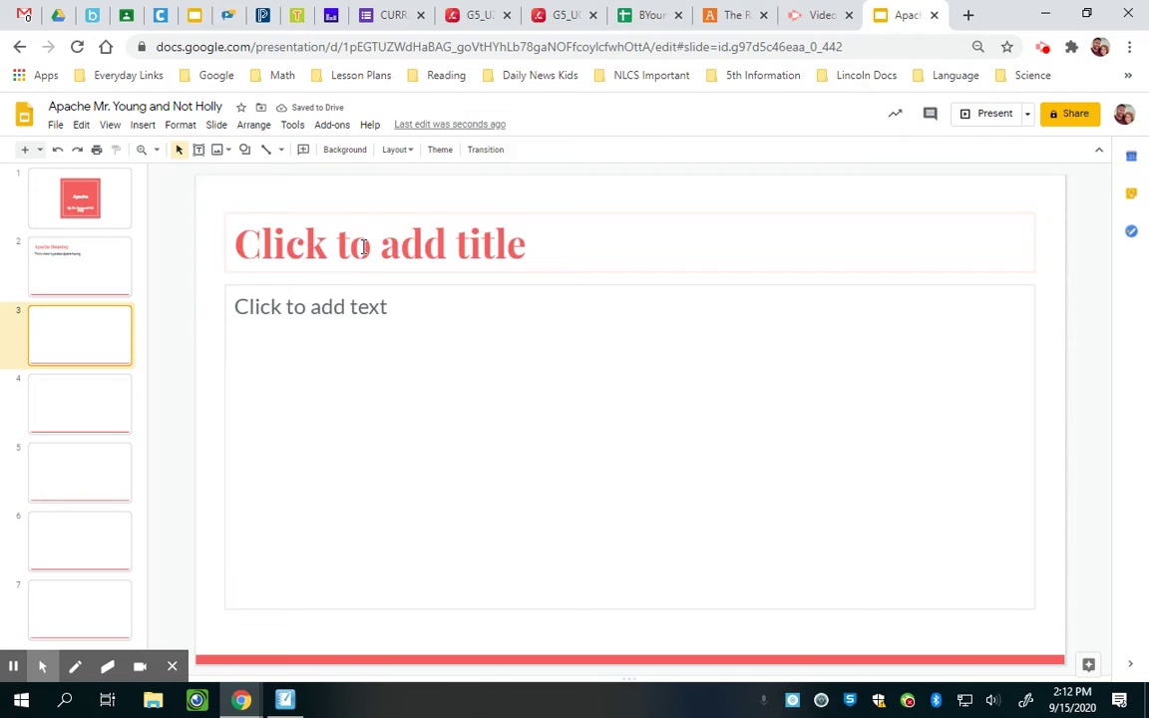
pyautogui.click(364, 249)
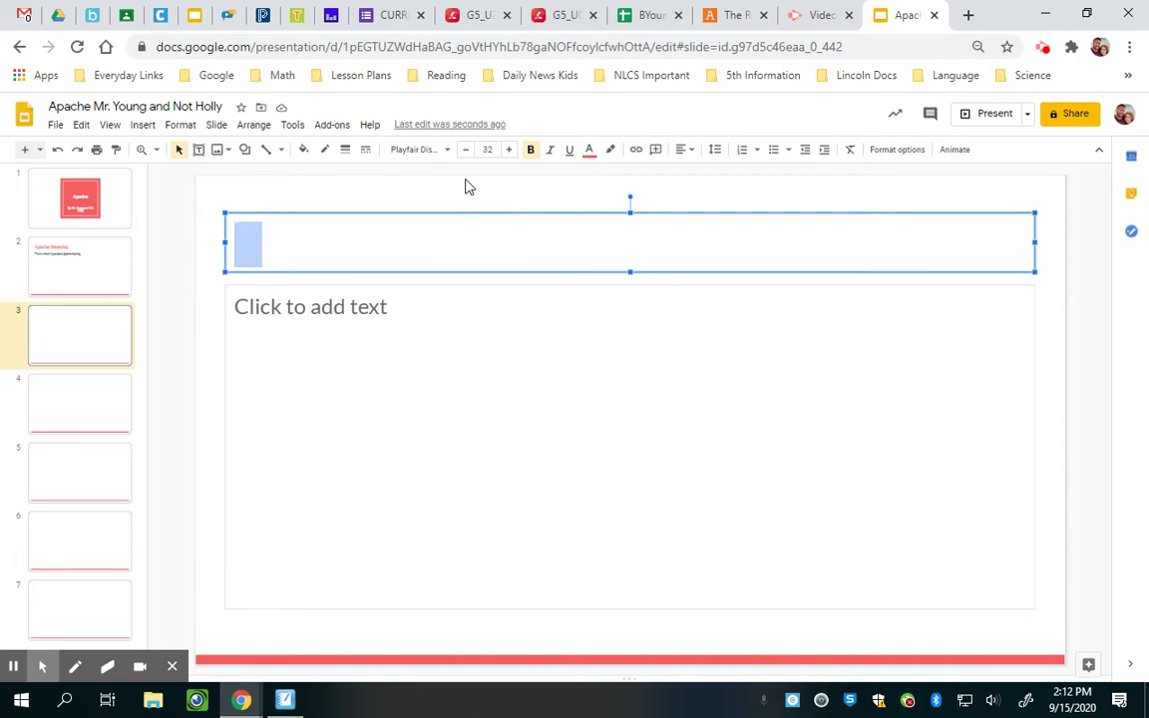
pyautogui.write('Food')
pyautogui.press('Left')
pyautogui.press('Left')
pyautogui.press('Left')
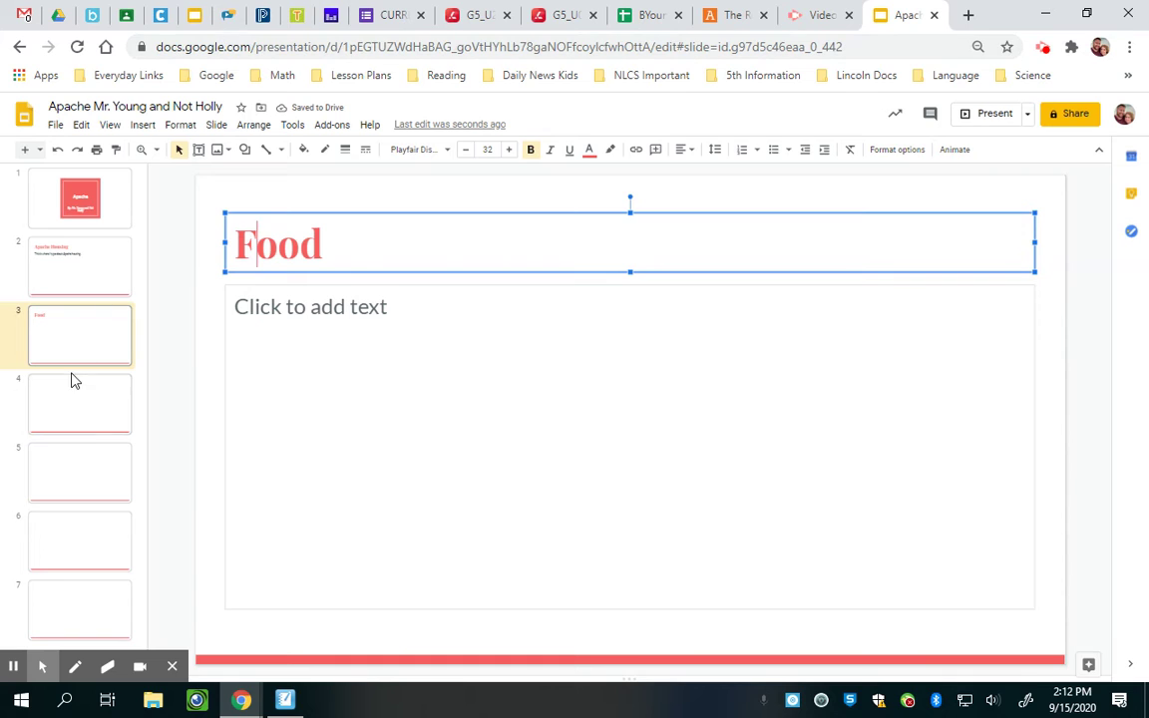
# Title slide 4 "Clothing"
pyautogui.click(69, 409)
pyautogui.click(315, 236)
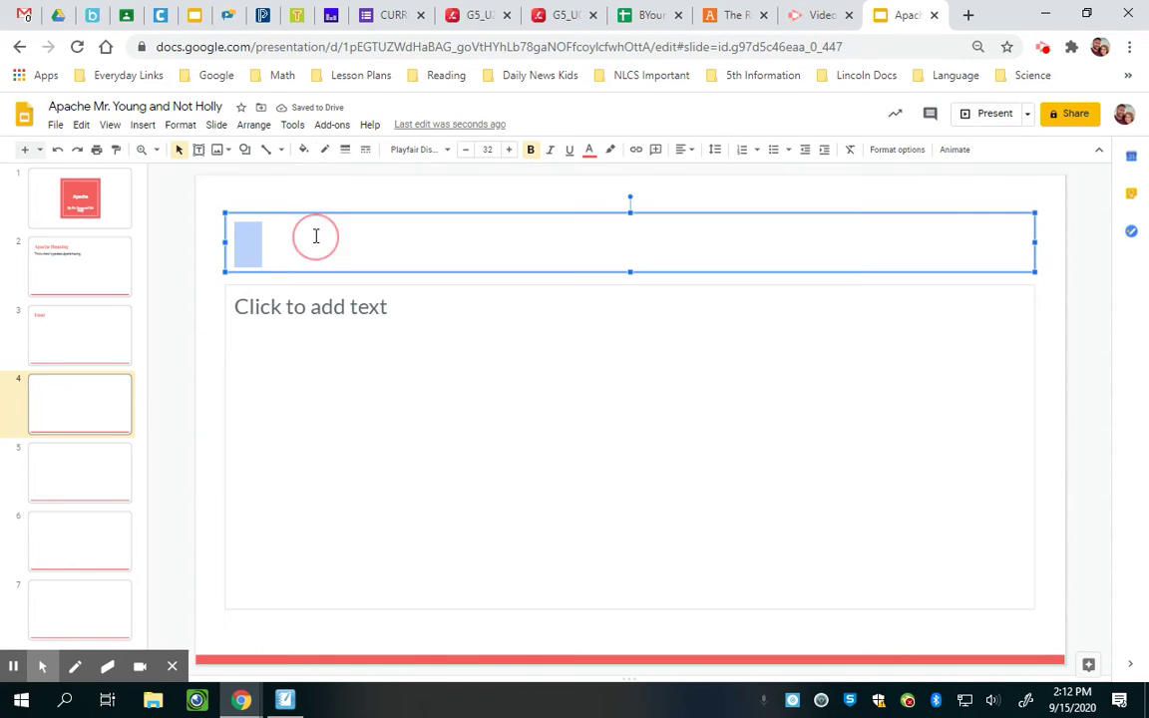
pyautogui.write('Clothing')
# Title slide 5 "Religion"
pyautogui.click(58, 486)
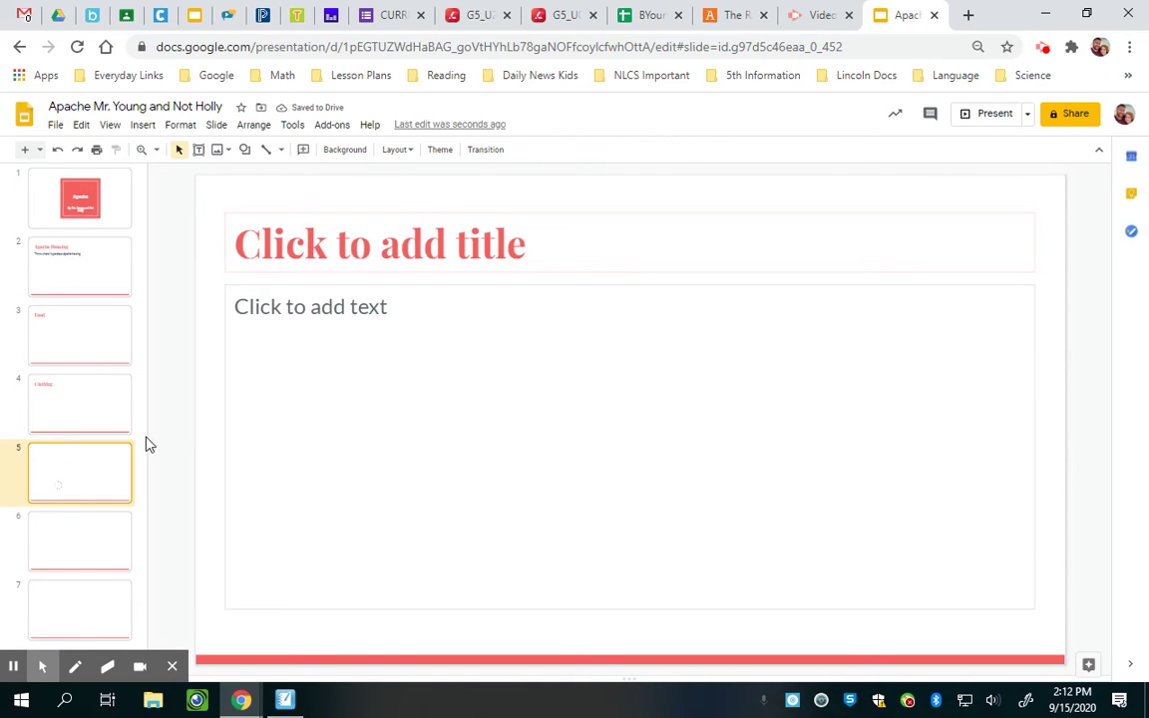
pyautogui.click(315, 220)
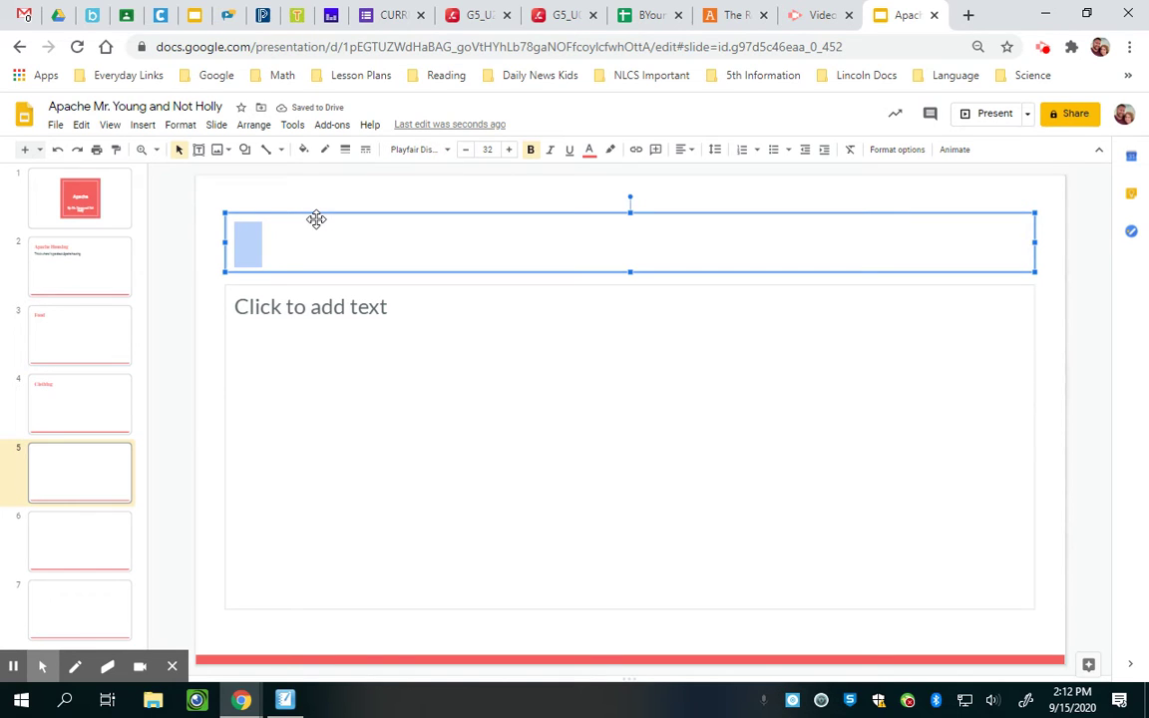
pyautogui.write('Religion')
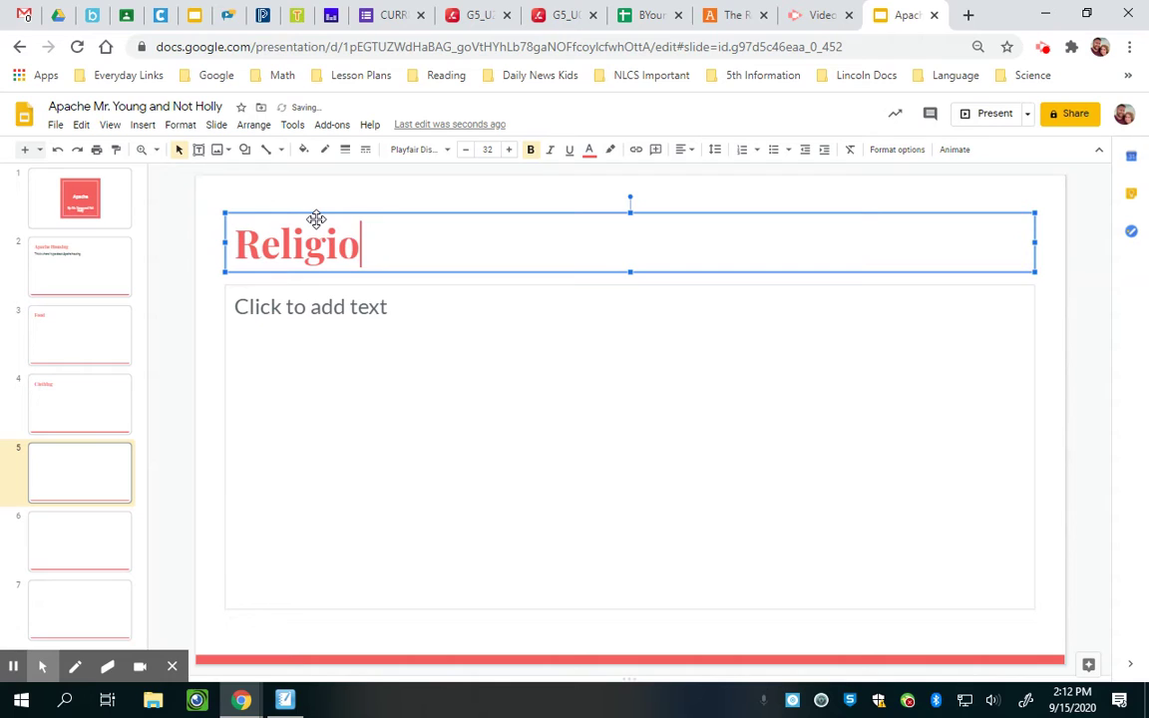
# Title slide 6 with the multiplication fact "6 x 8 = 48" followed by the student's first name and last initial
pyautogui.click(69, 529)
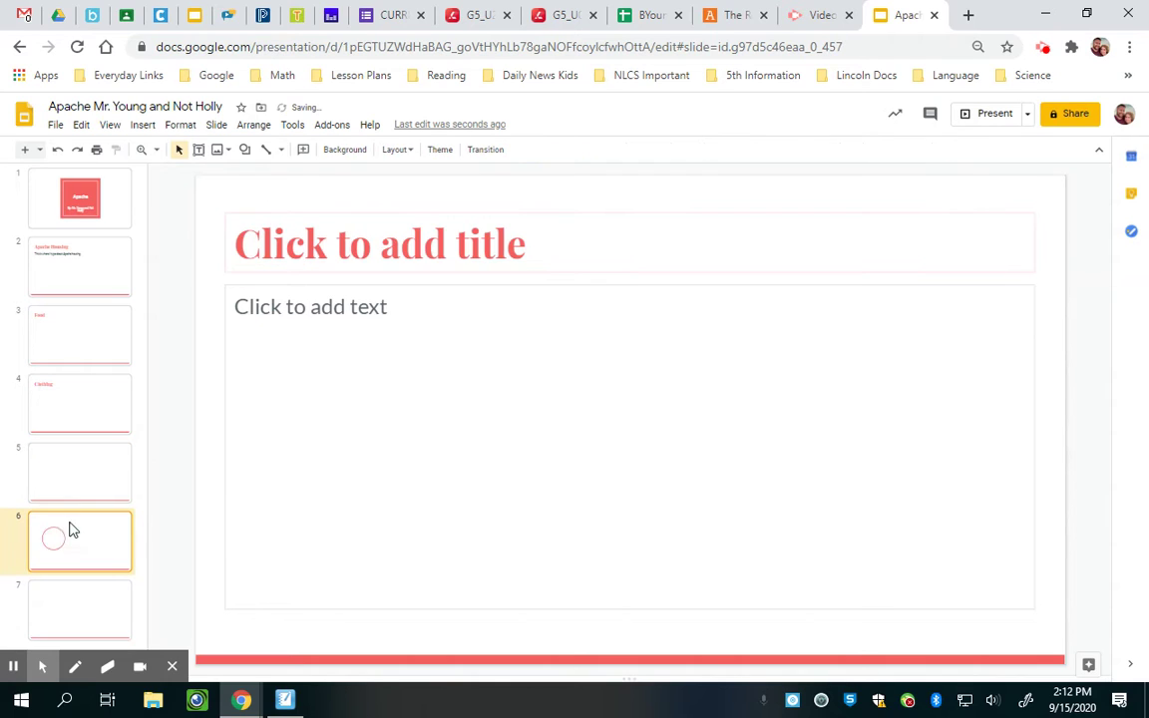
pyautogui.click(332, 252)
pyautogui.write('6 x ')
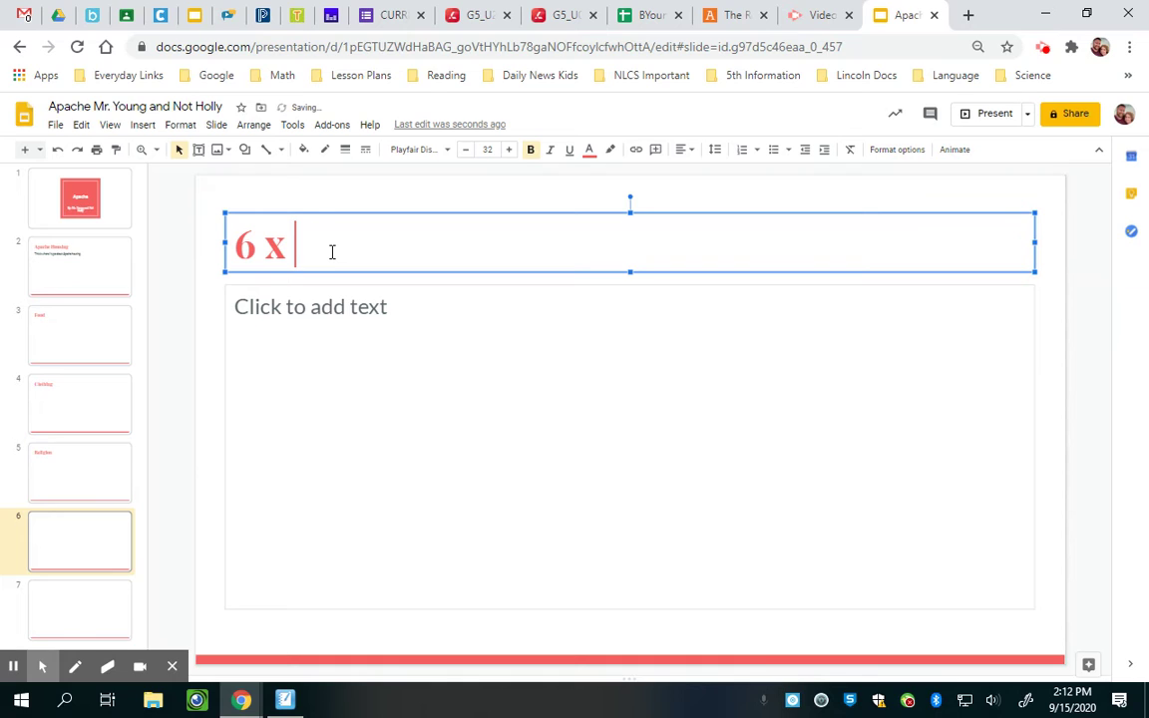
pyautogui.write('8 = 48 Cp;t')
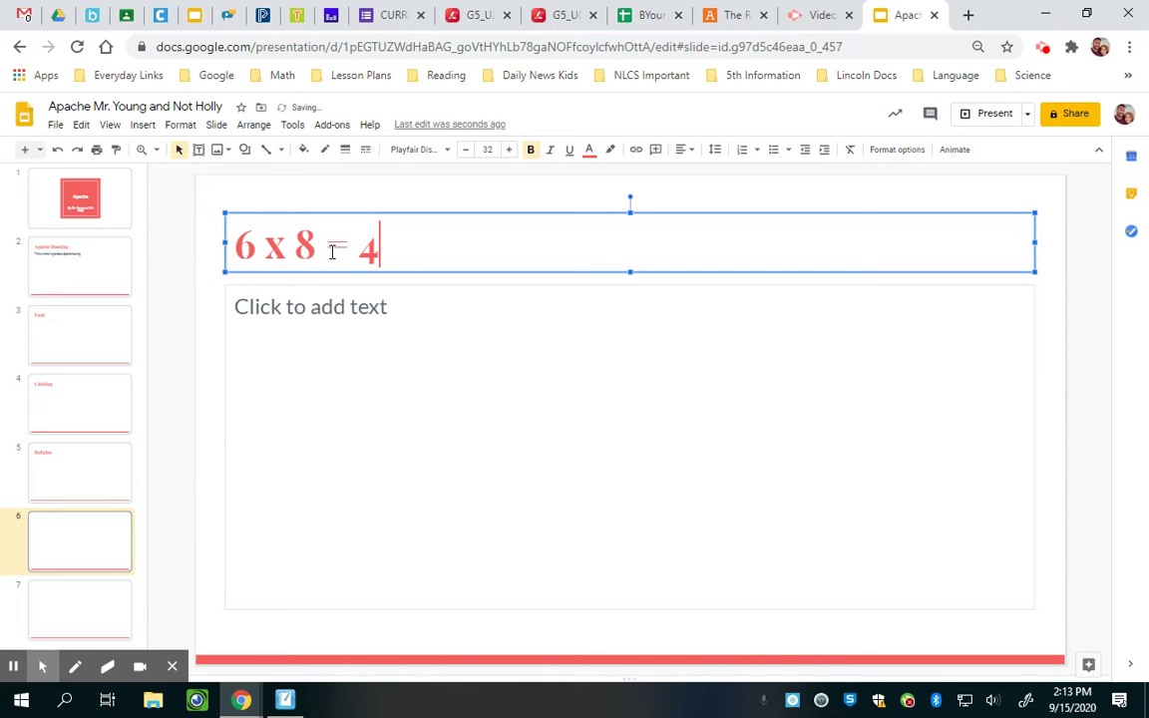
pyautogui.press('BackSpace')
pyautogui.press('BackSpace')
pyautogui.press('BackSpace')
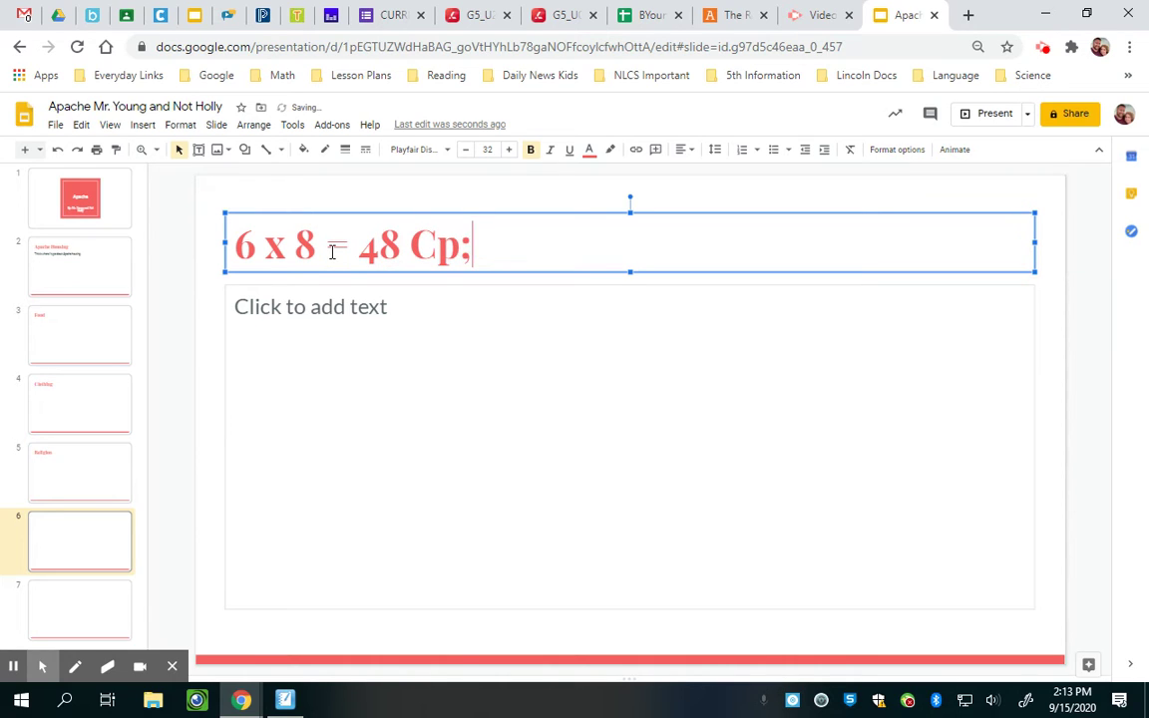
pyautogui.write('olton')
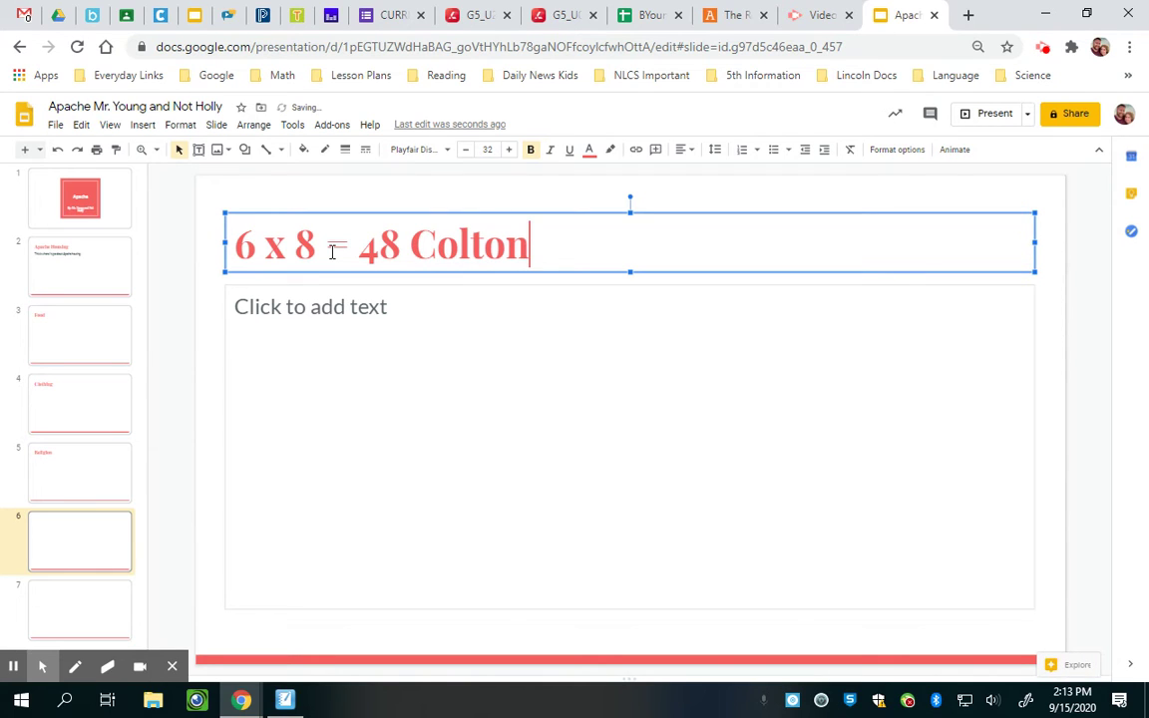
pyautogui.write(' j.')
pyautogui.press('BackSpace')
pyautogui.press('BackSpace')
pyautogui.write('J.')
# Go back through the Food slide to the Apache Housing slide
pyautogui.click(261, 424)
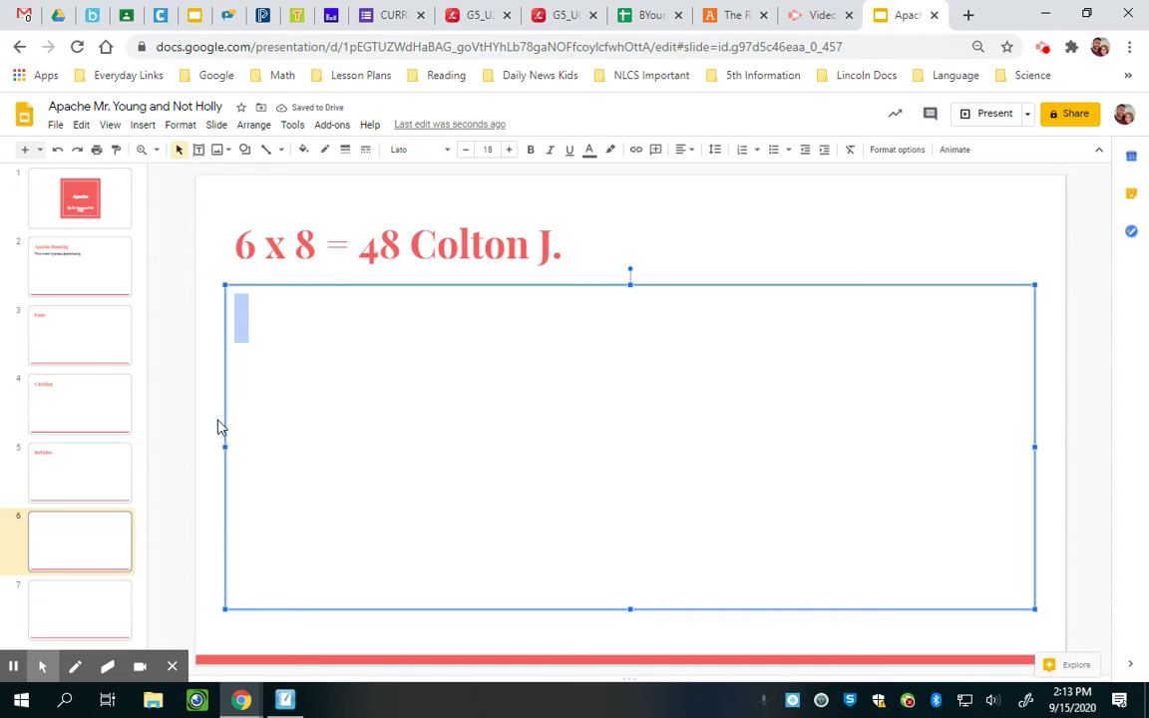
pyautogui.click(99, 328)
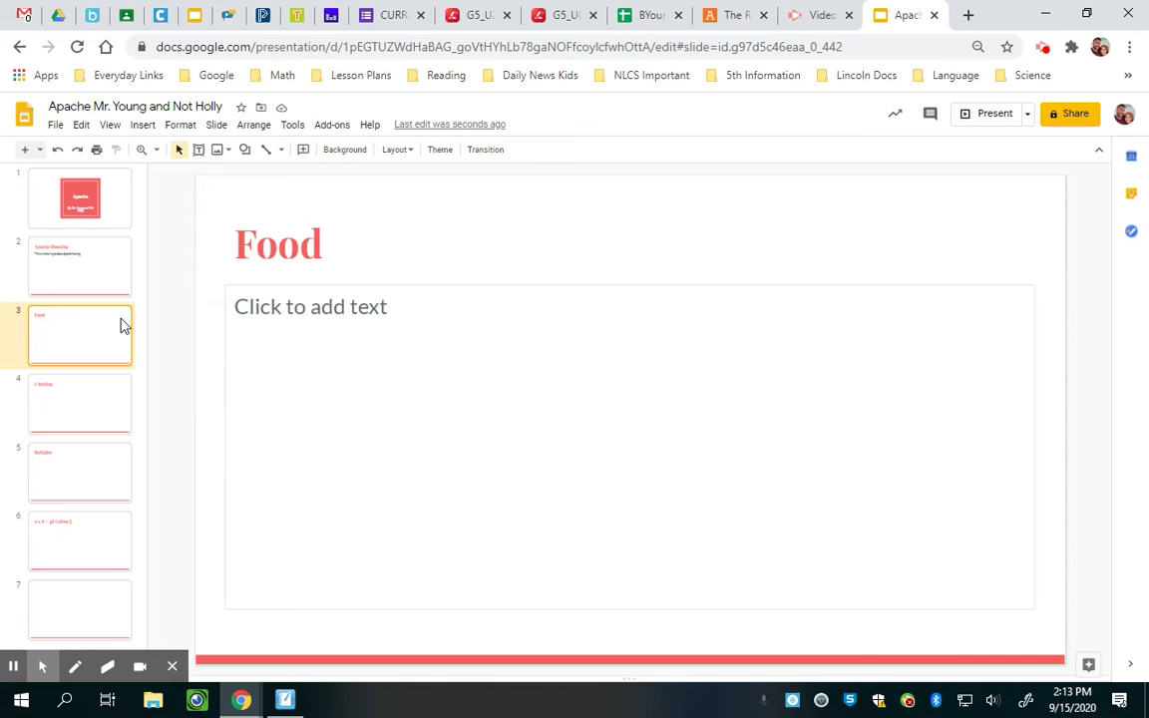
pyautogui.click(88, 289)
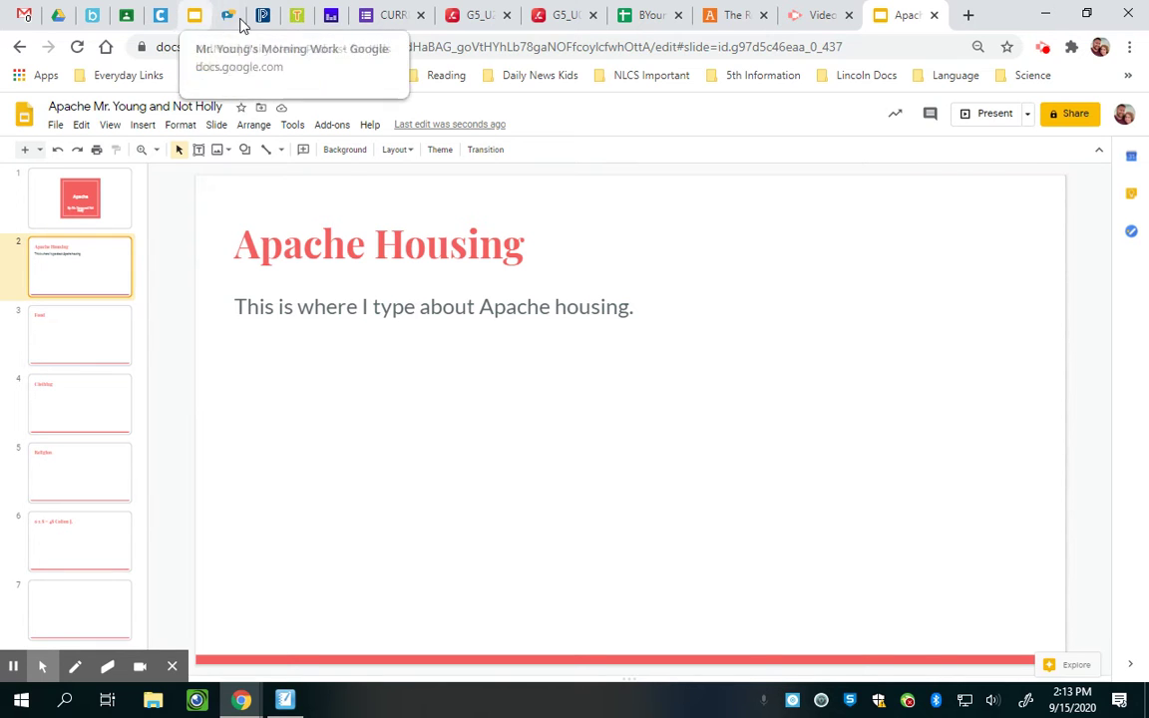
# Switch to Google Classroom and open the Native American WebQuest presentation from the Social Studies classwork
pyautogui.click(125, 15)
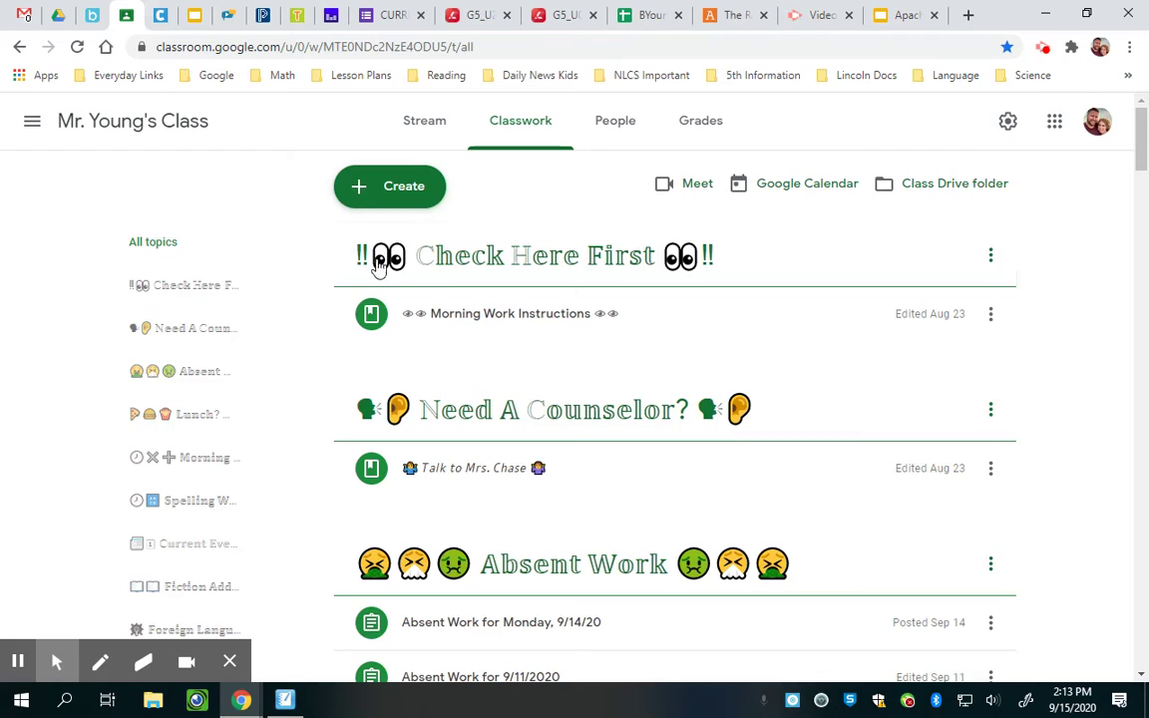
pyautogui.scroll(-6, 477, 319)
pyautogui.scroll(-14, 477, 319)
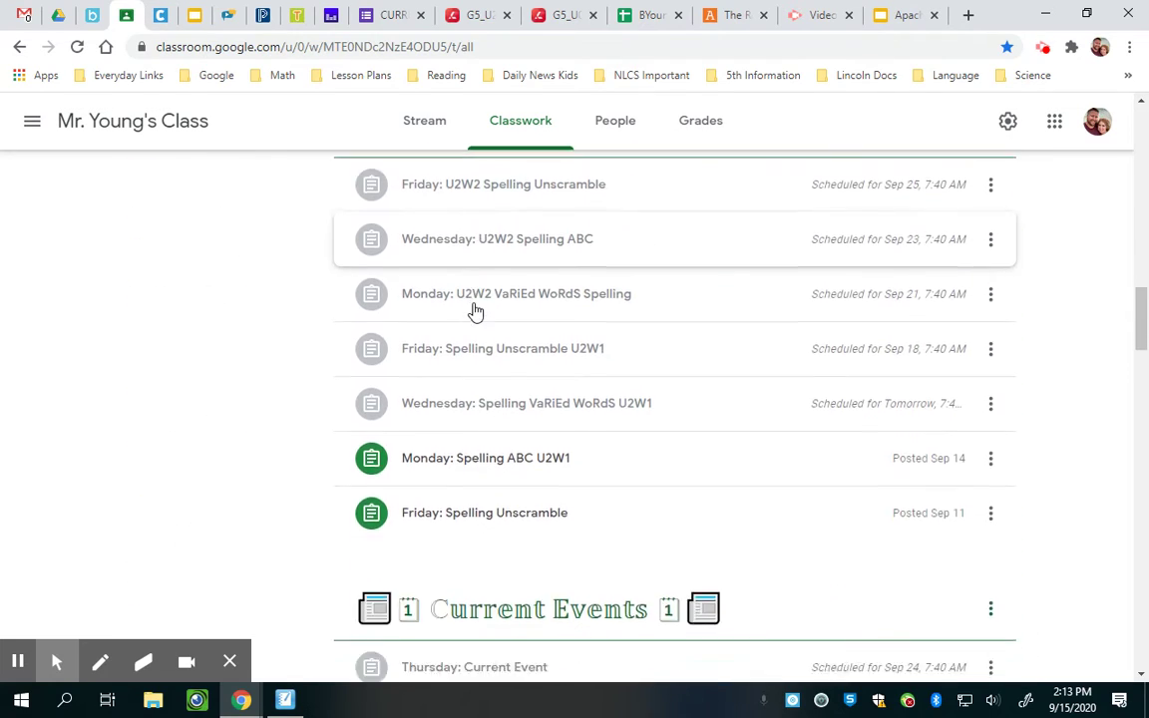
pyautogui.scroll(-12, 475, 312)
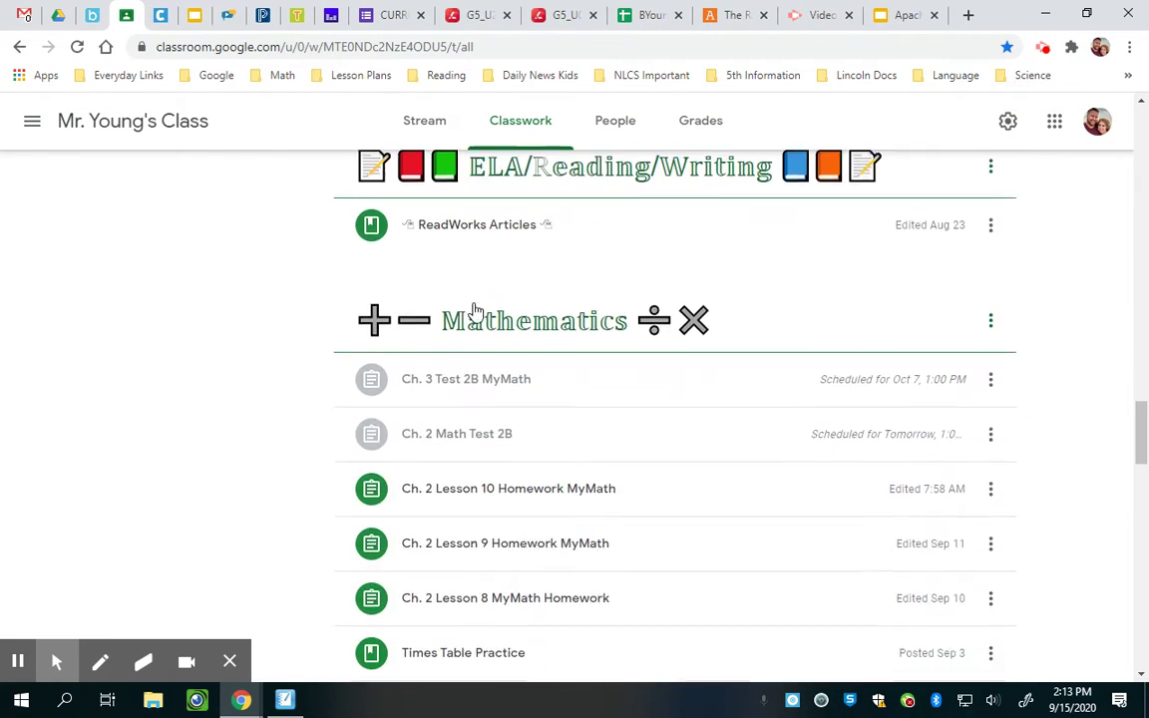
pyautogui.scroll(-3, 475, 311)
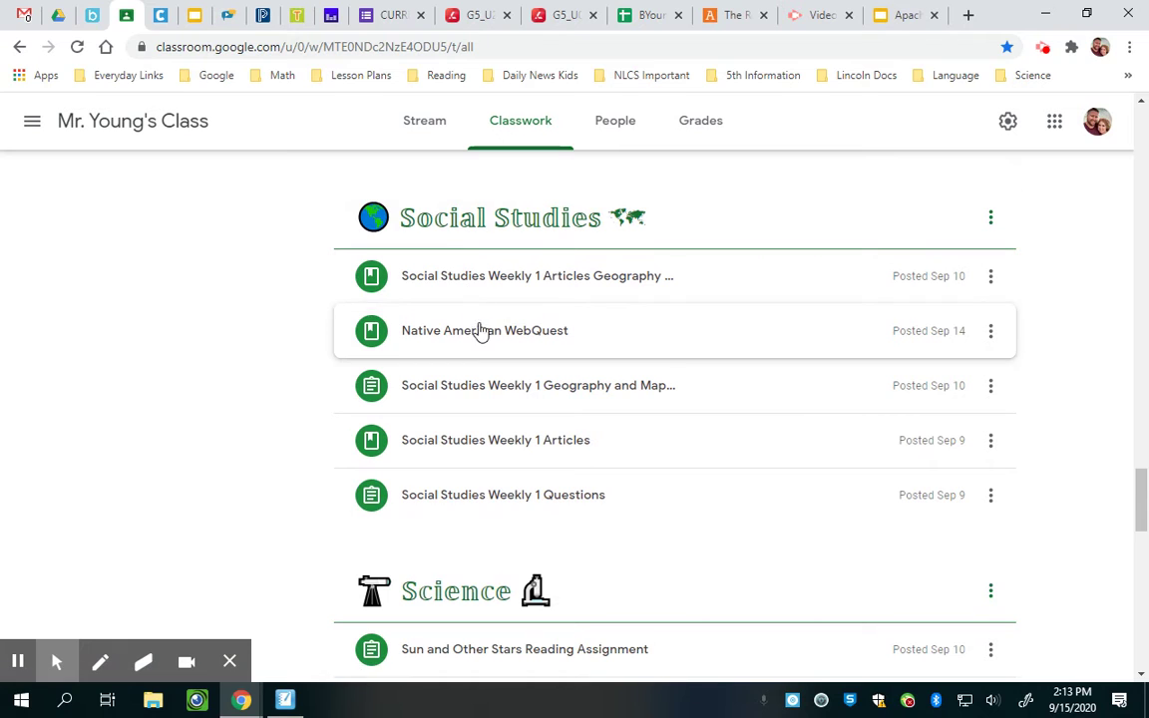
pyautogui.click(480, 331)
pyautogui.click(503, 454)
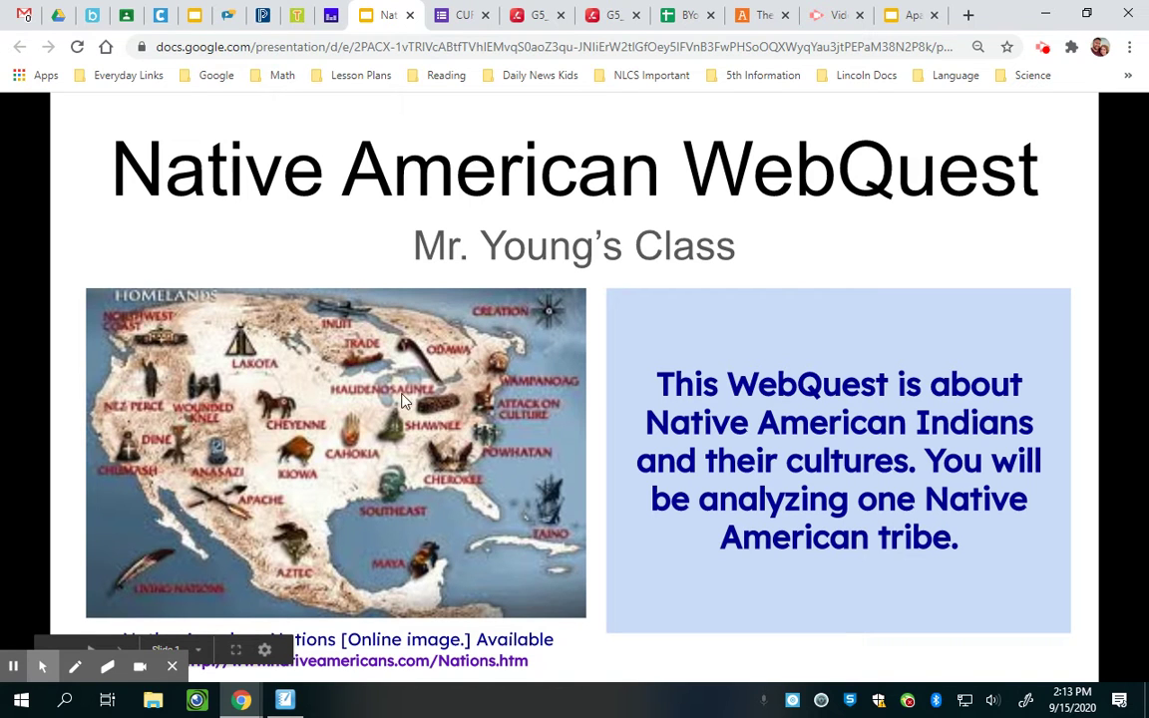
# Review the WebQuest's task and "Information to Research" slides and return to the Apache presentation
pyautogui.click(854, 313)
pyautogui.click(868, 277)
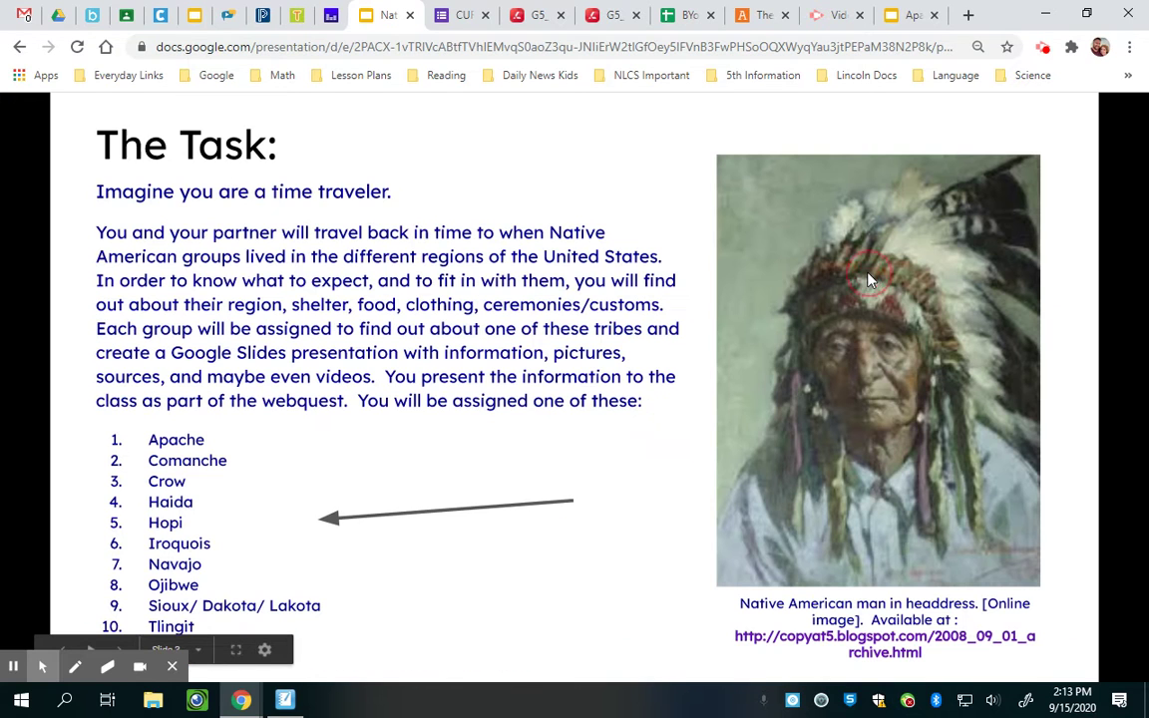
pyautogui.click(952, 249)
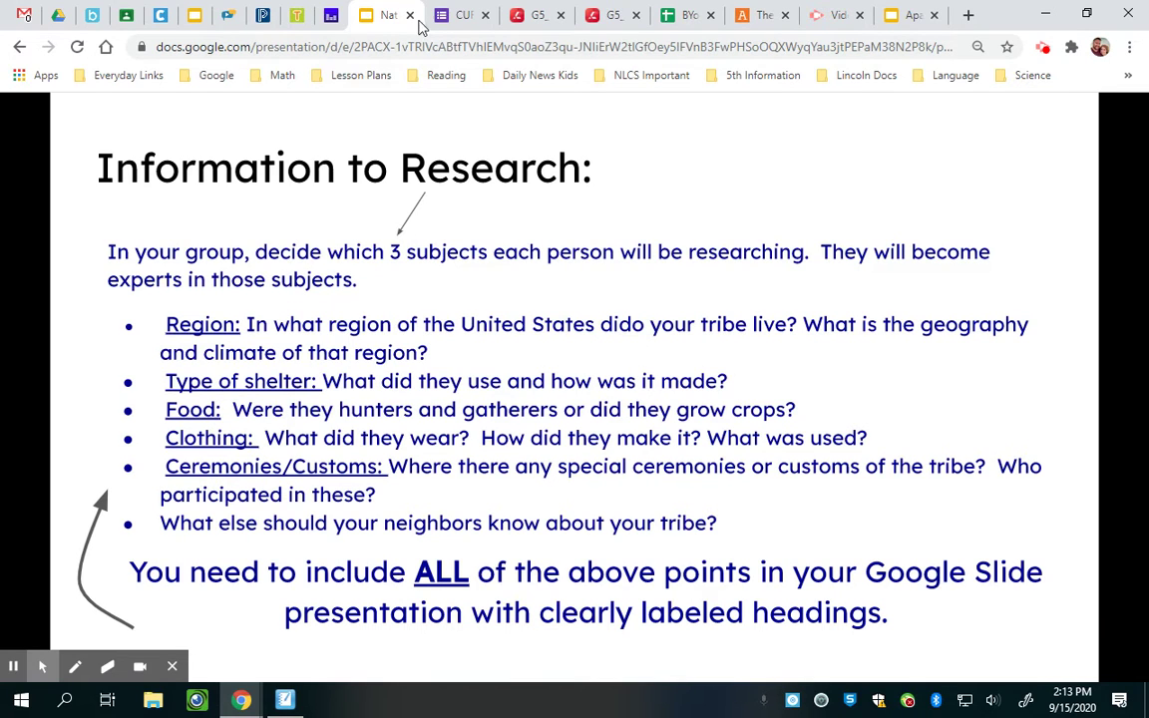
pyautogui.click(913, 15)
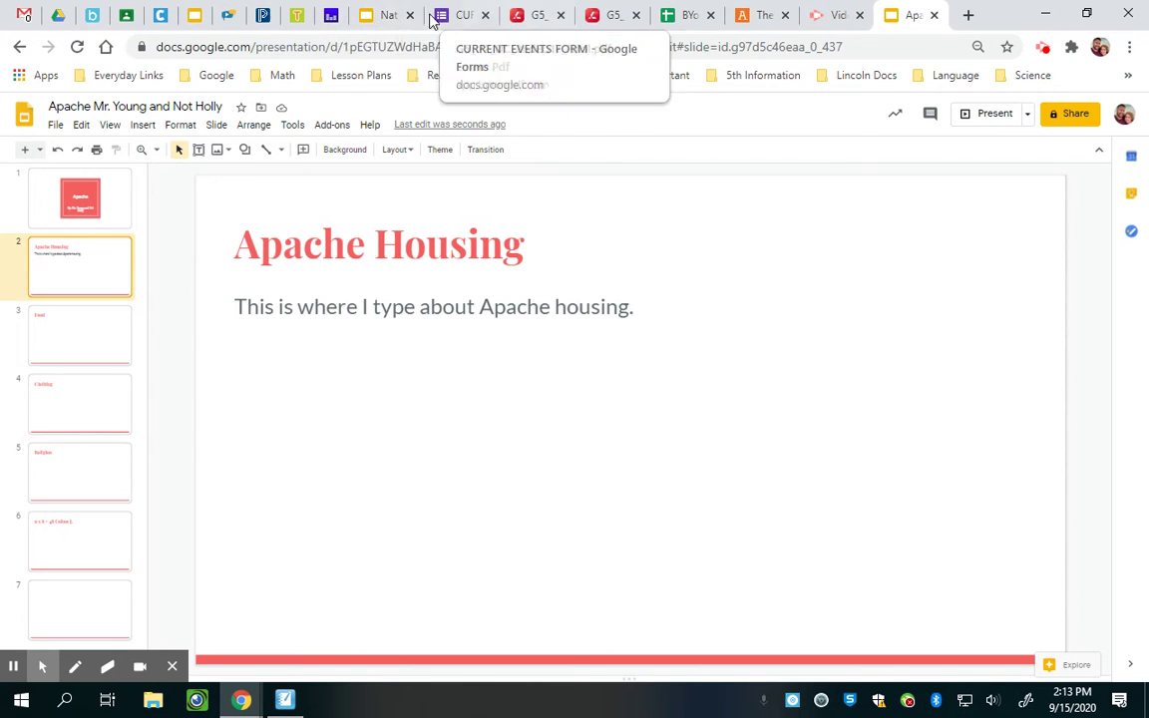
# Reopen the WebQuest and review its slides on resources, keeping track of sources and using website images, ending at The Task
pyautogui.click(383, 23)
pyautogui.press('Right')
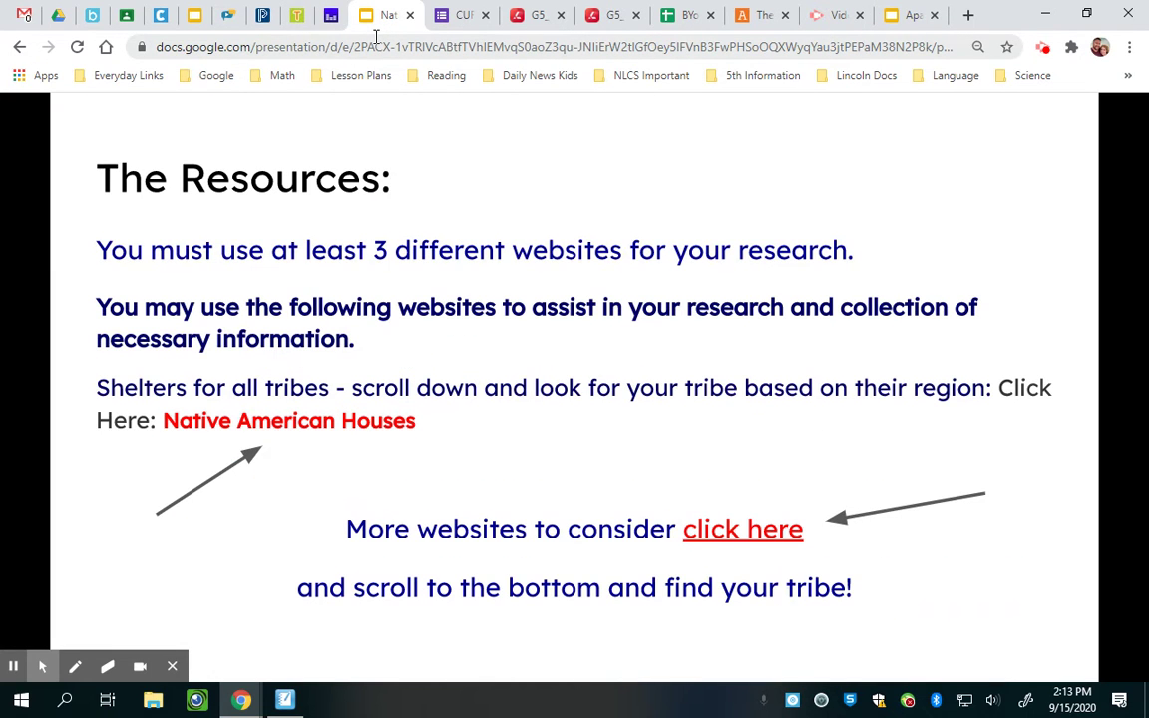
pyautogui.press('Right')
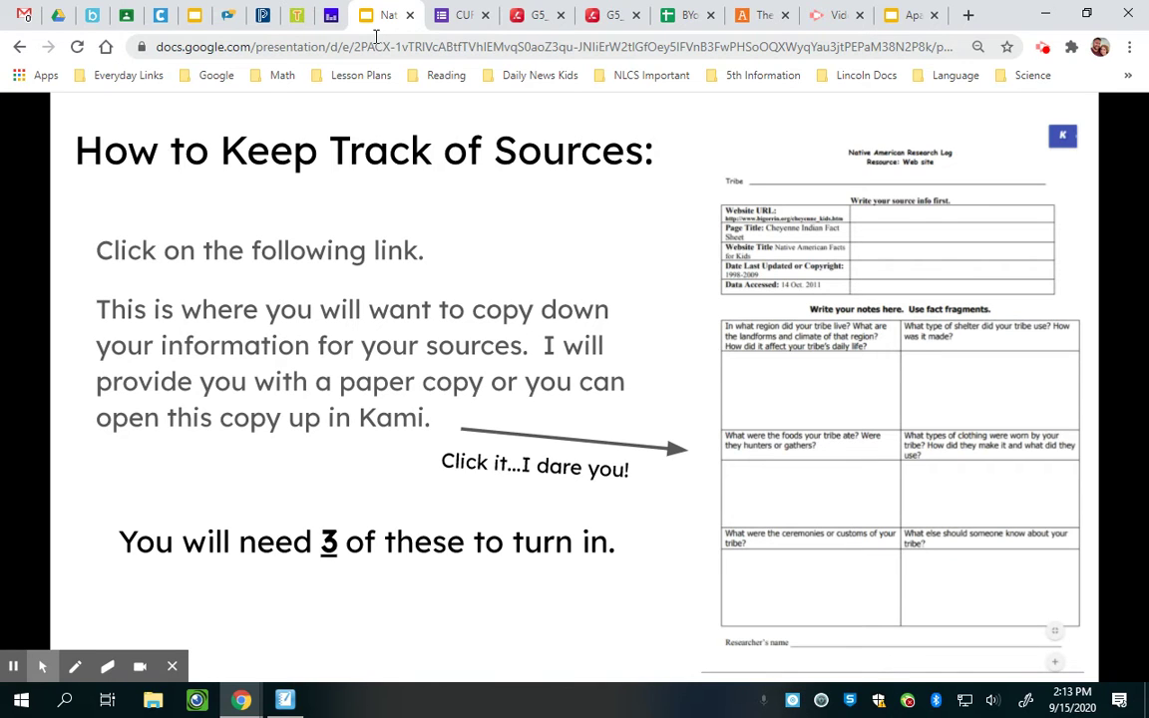
pyautogui.press('Left')
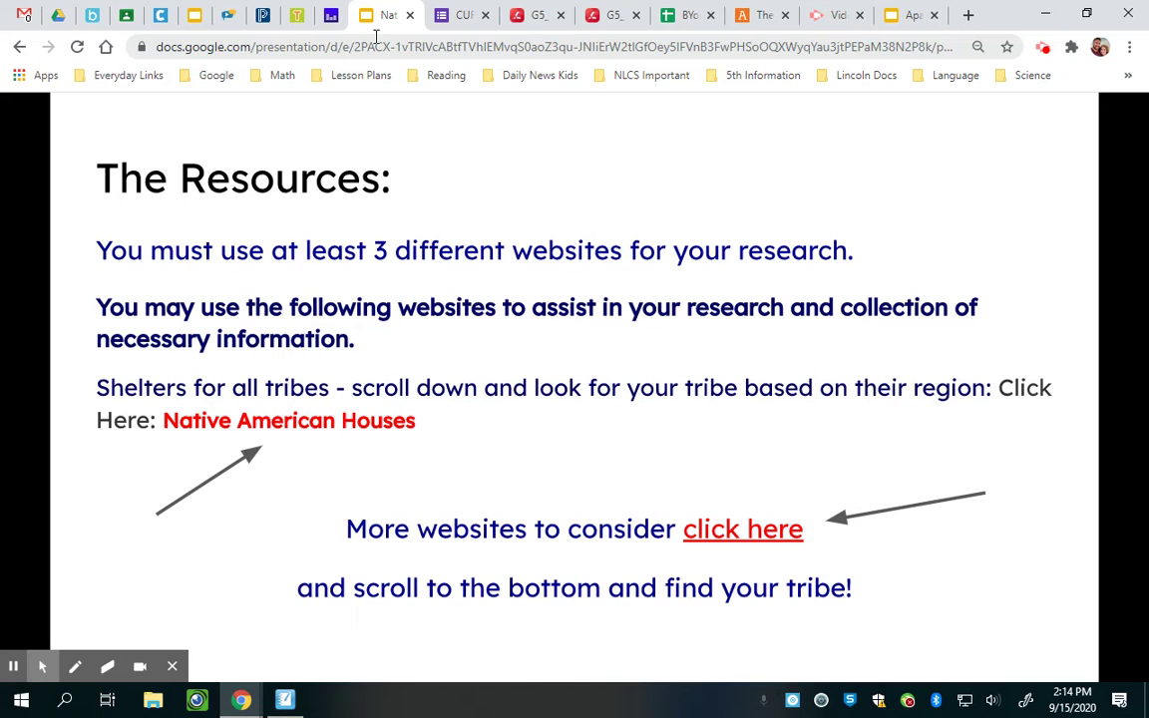
pyautogui.press('Left')
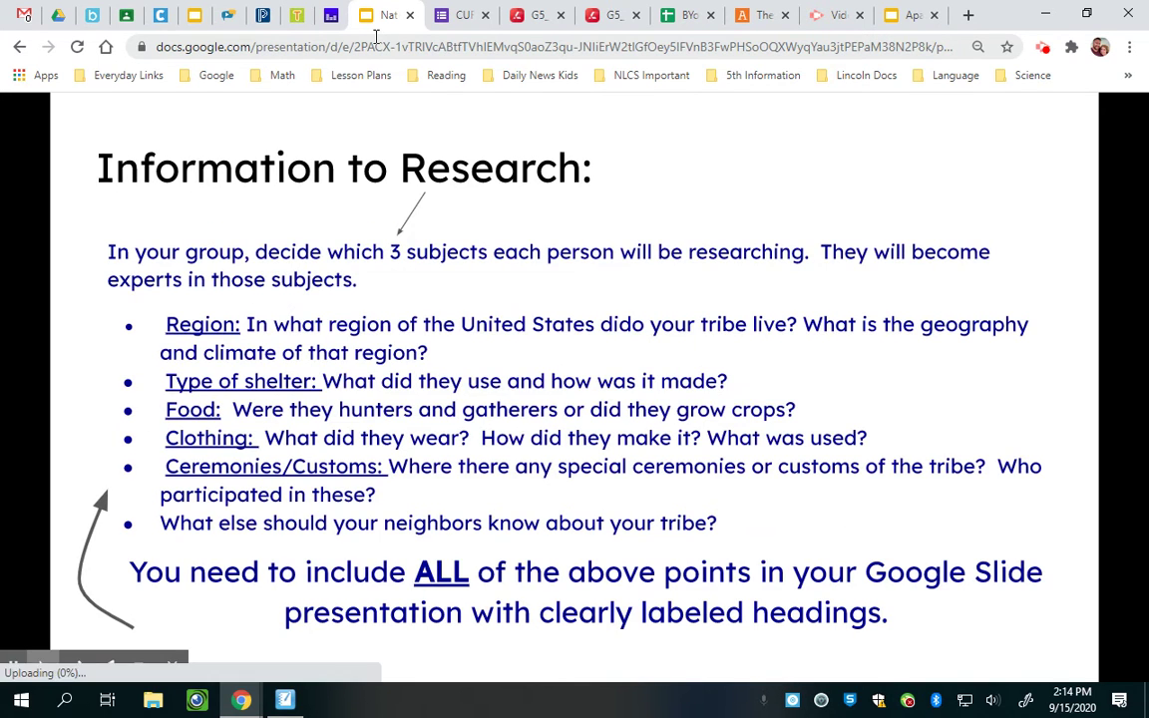
pyautogui.press('Right')
pyautogui.press('Right')
pyautogui.press('Right')
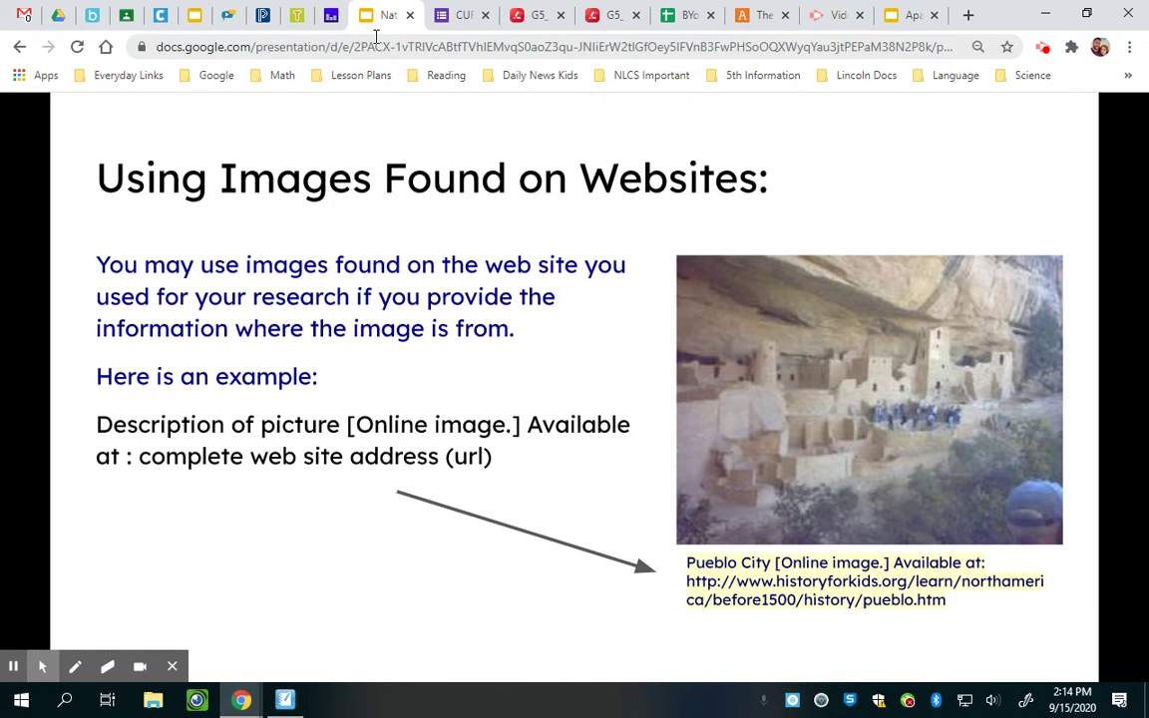
pyautogui.press('Left')
pyautogui.press('Left')
pyautogui.press('Left')
pyautogui.press('Left')
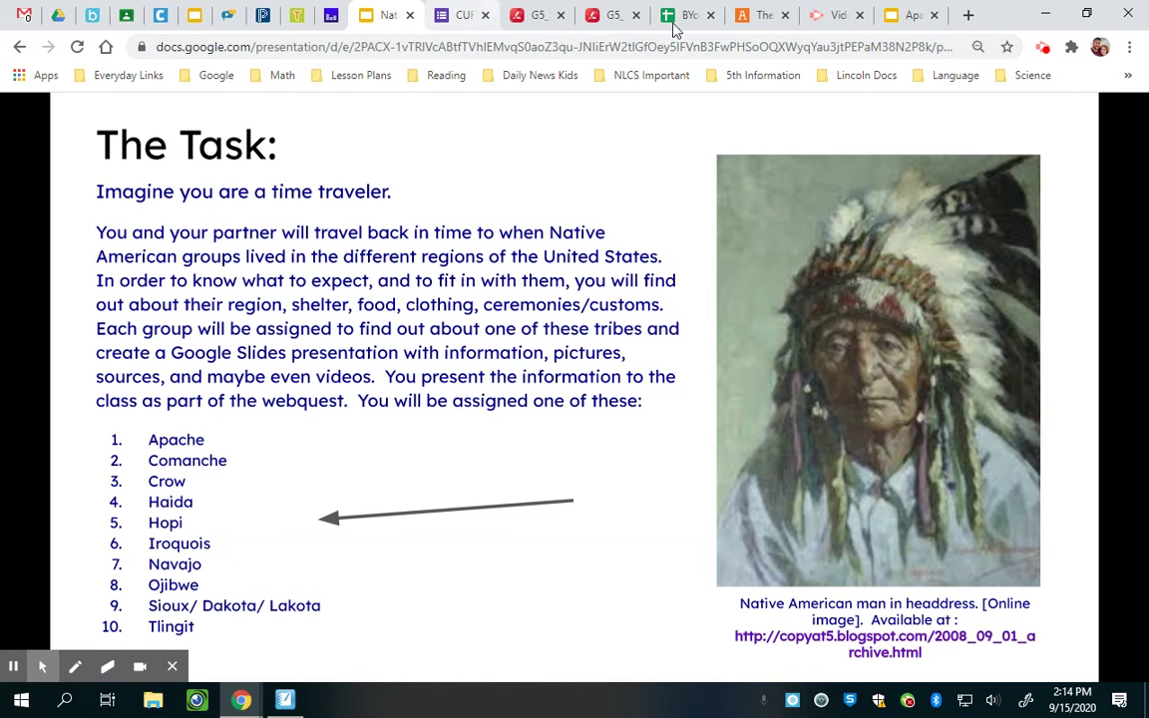
# Return to the Apache presentation and show the available image sources for the Apache Housing slide
pyautogui.click(911, 17)
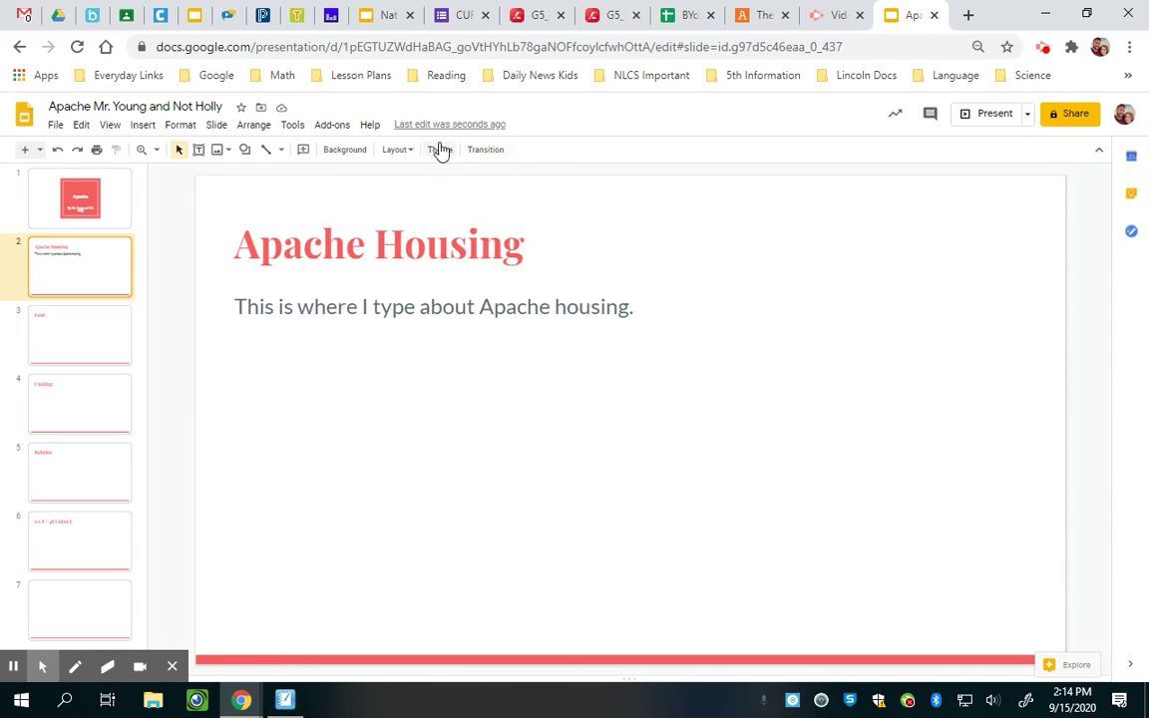
pyautogui.click(229, 151)
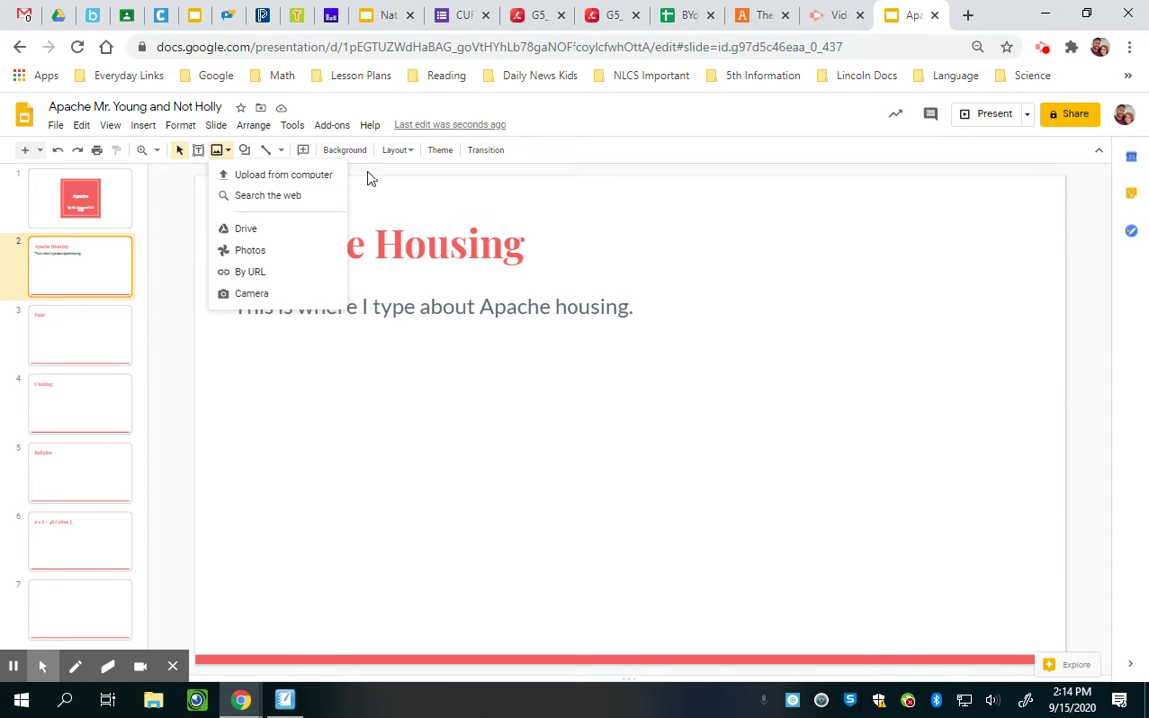
# Search Google for "Apache Outfits" in a new browser tab
pyautogui.click(968, 15)
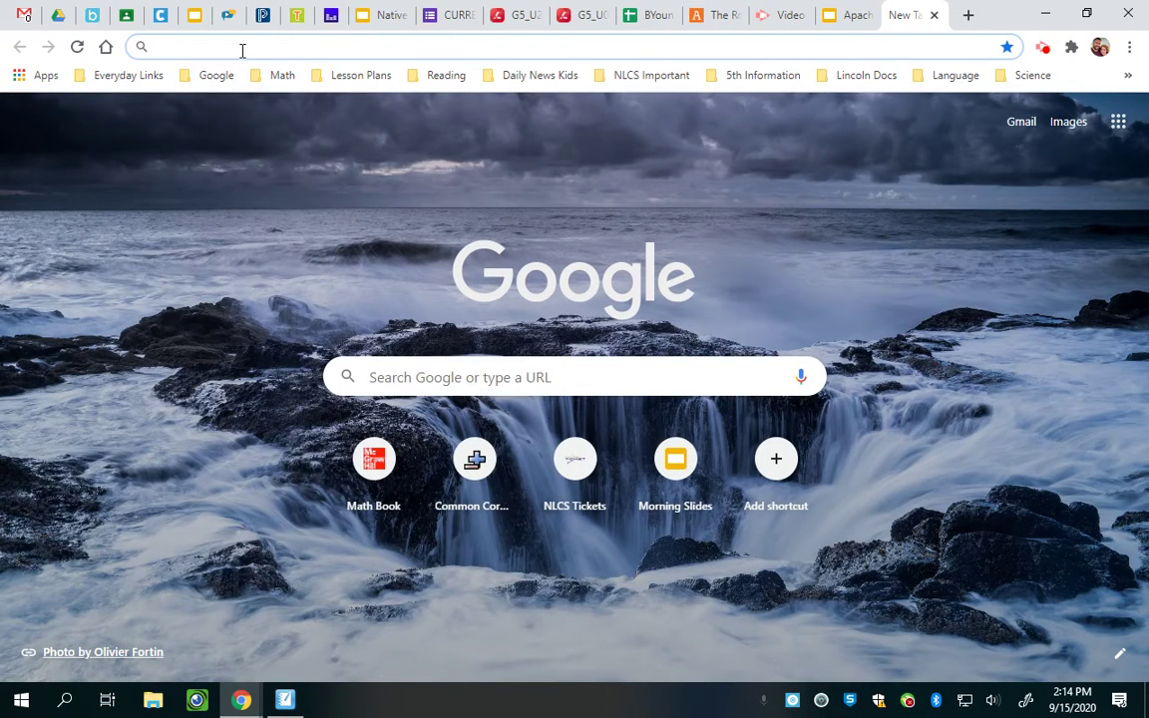
pyautogui.click(414, 371)
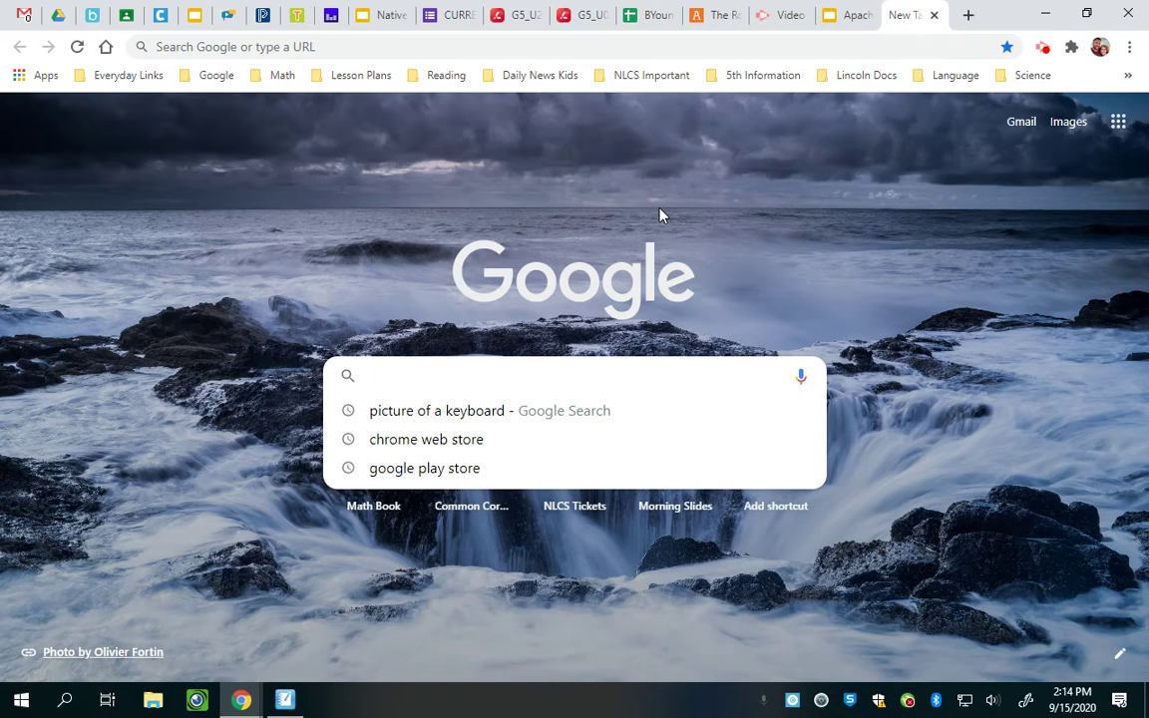
pyautogui.write('Apache')
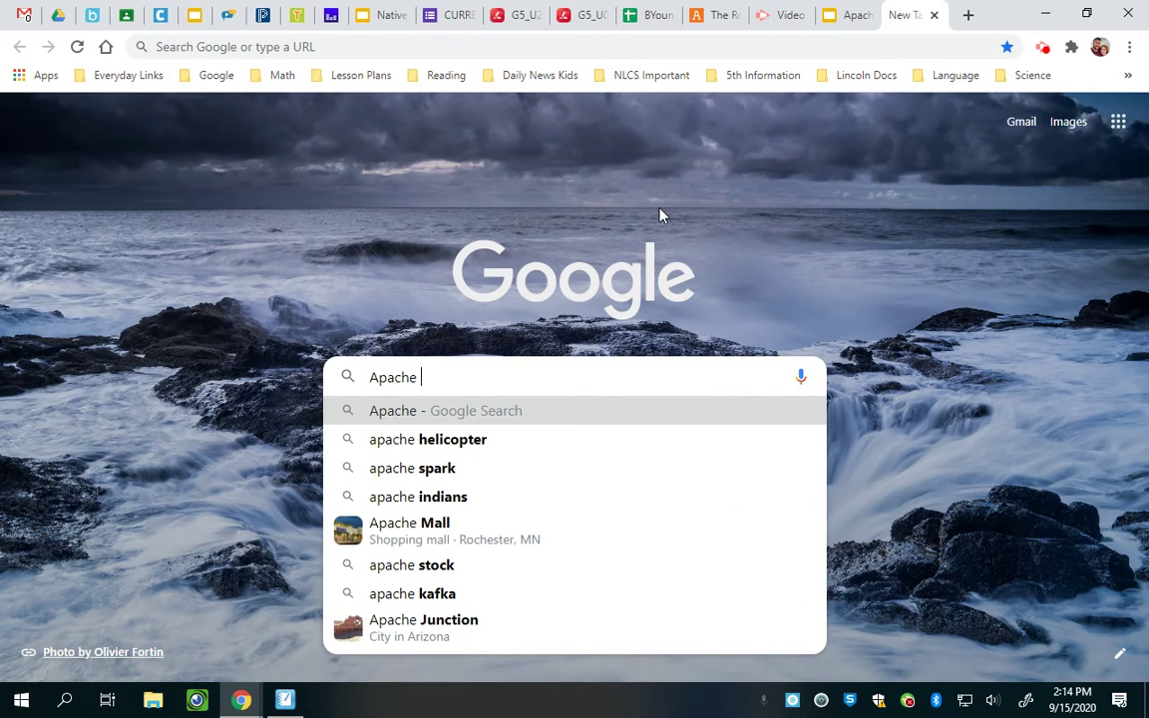
pyautogui.write(' Outfits')
pyautogui.press('Return')
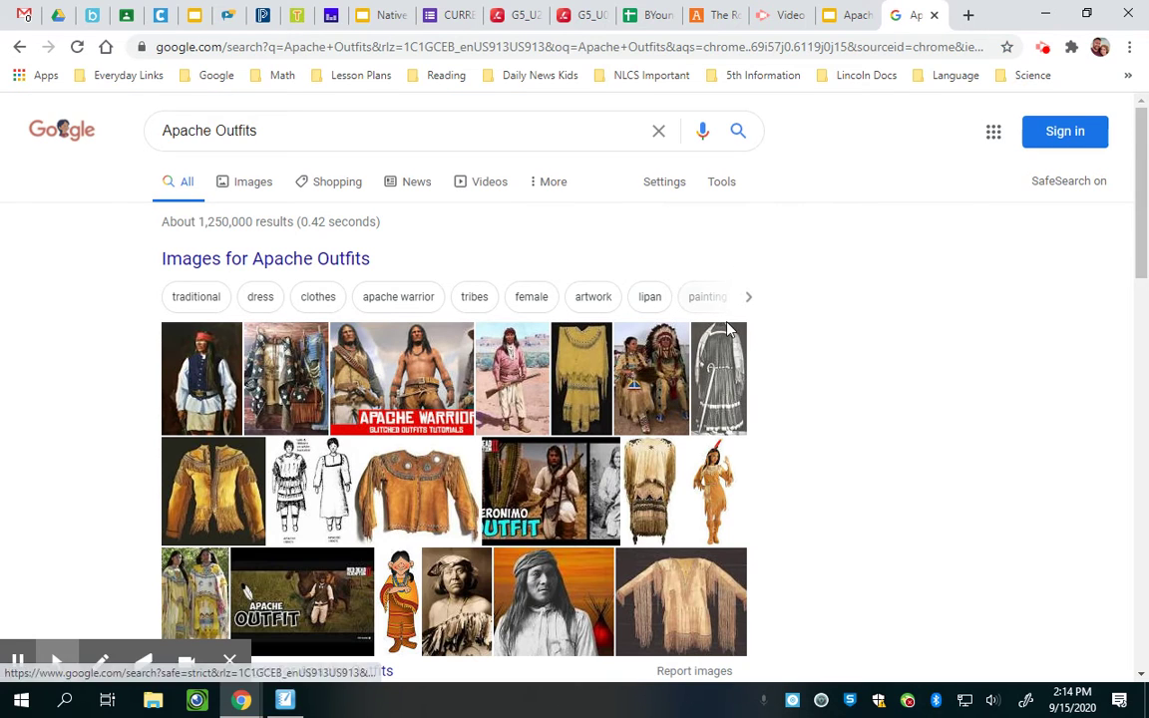
# Add the fringed leather shirt picture from the Apache Outfits image results to the Apache Housing slide, beside the text
pyautogui.scroll(-2, 727, 329)
pyautogui.click(409, 324)
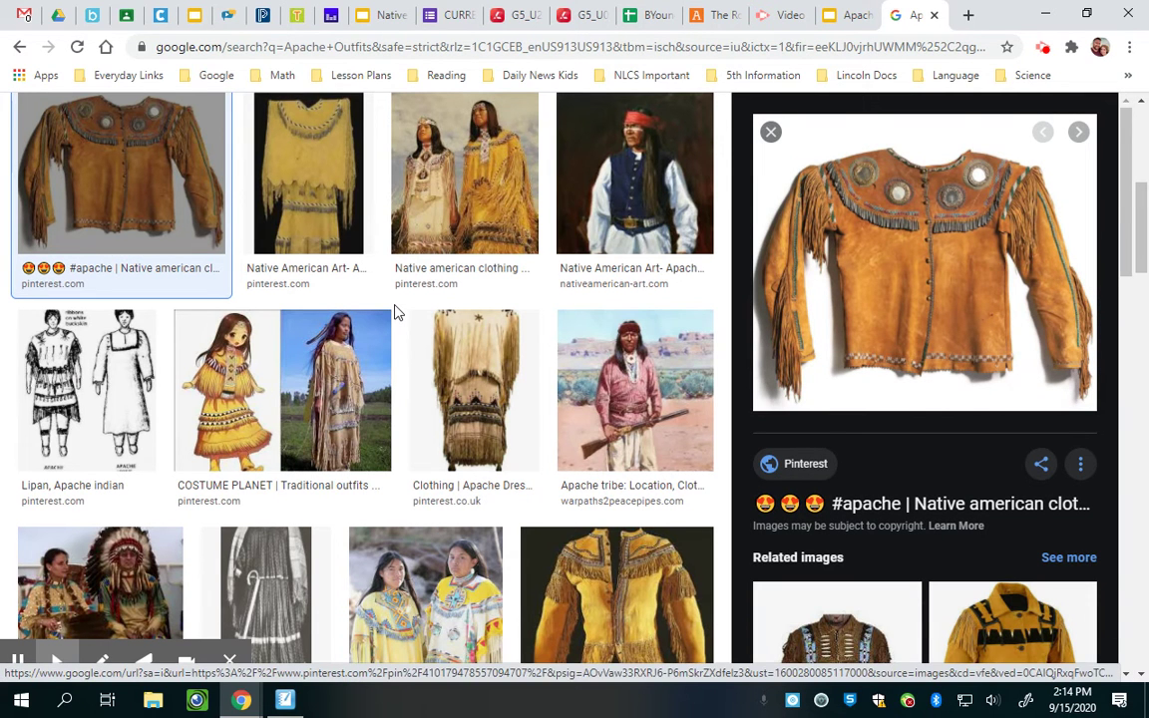
pyautogui.click(924, 279)
pyautogui.moveTo(924, 279); pyautogui.dragTo(693, 418)
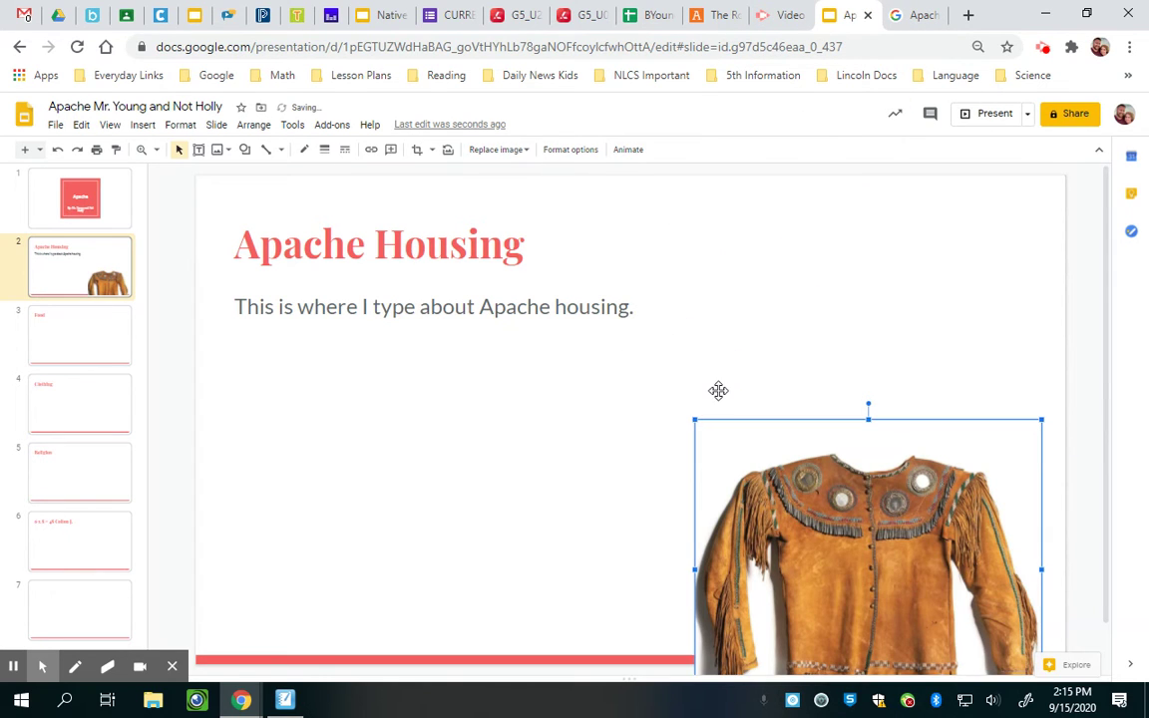
pyautogui.moveTo(764, 515); pyautogui.dragTo(804, 394)
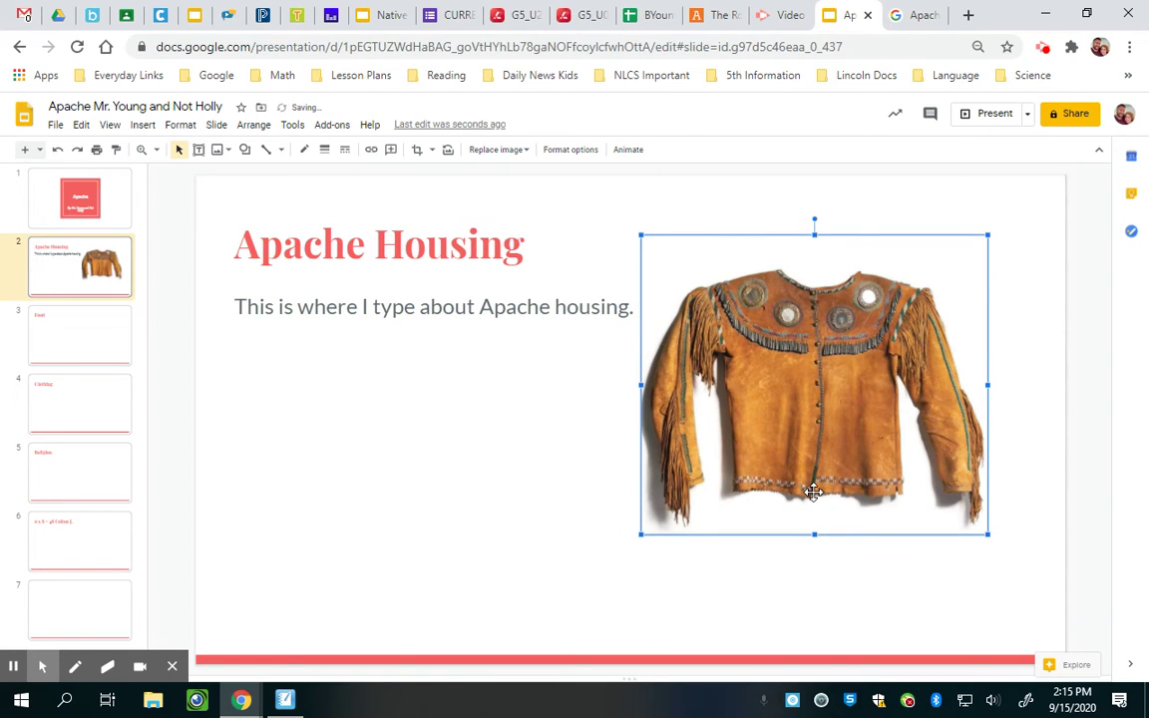
# Try to move the shirt image from the Apache Housing slide directly onto the Clothing slide
pyautogui.click(699, 544)
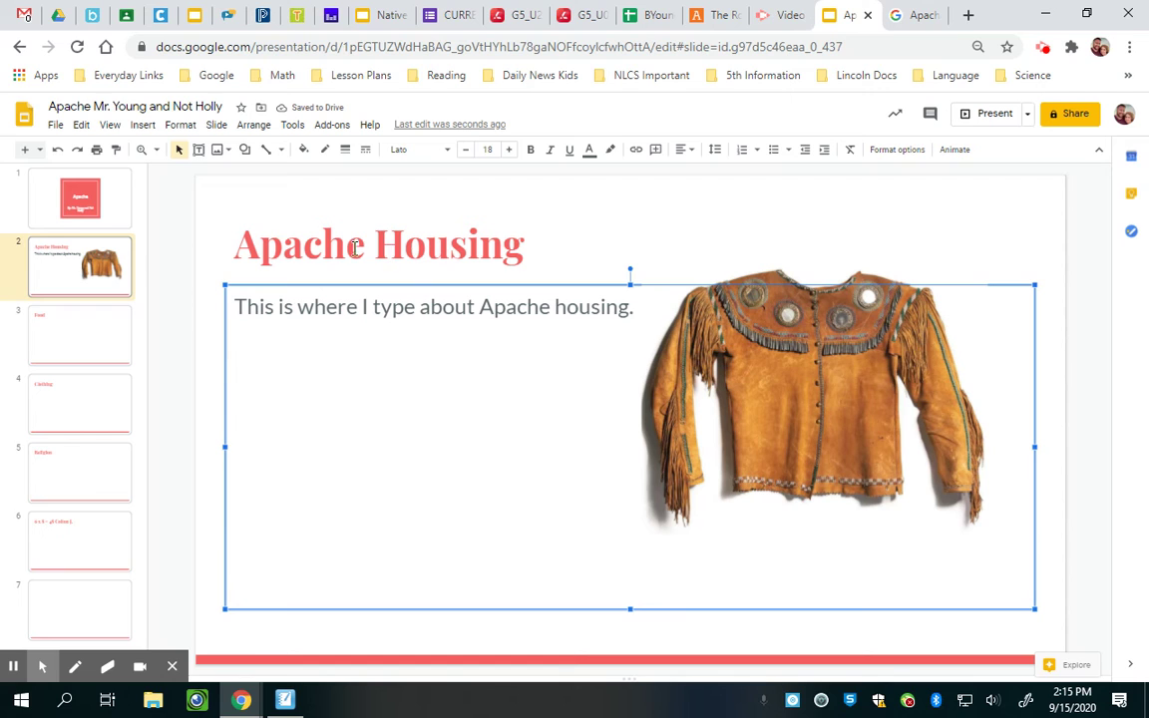
pyautogui.click(559, 222)
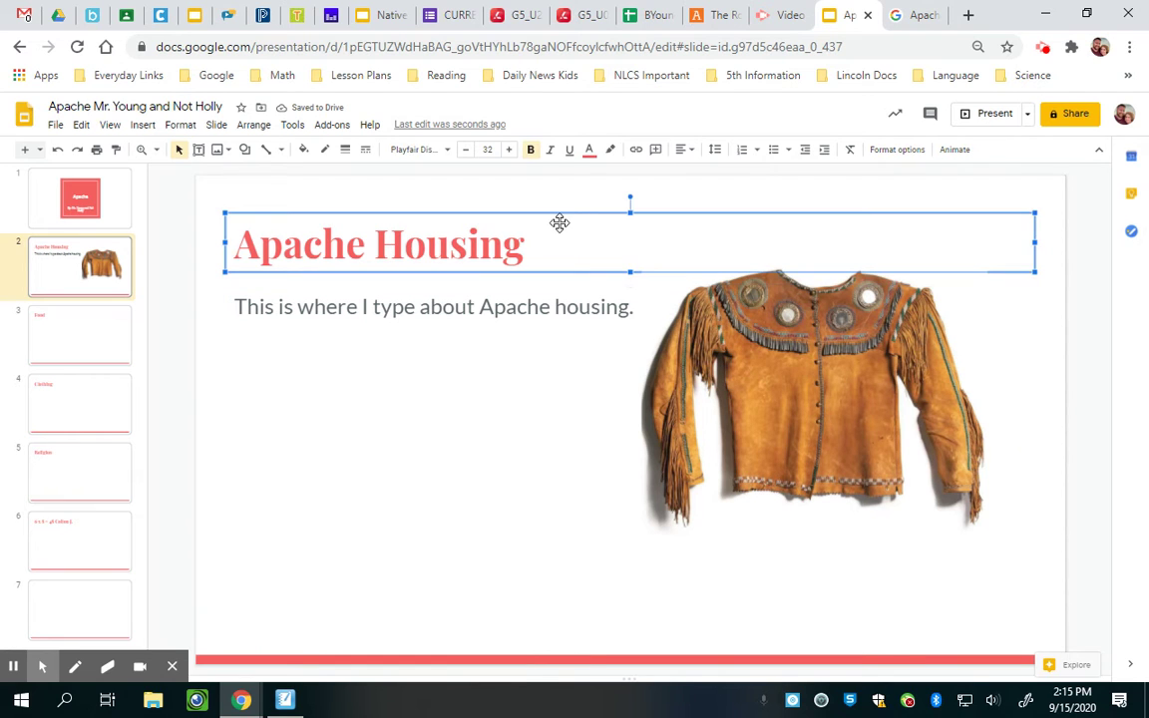
pyautogui.click(717, 351)
pyautogui.moveTo(226, 402); pyautogui.dragTo(72, 417)
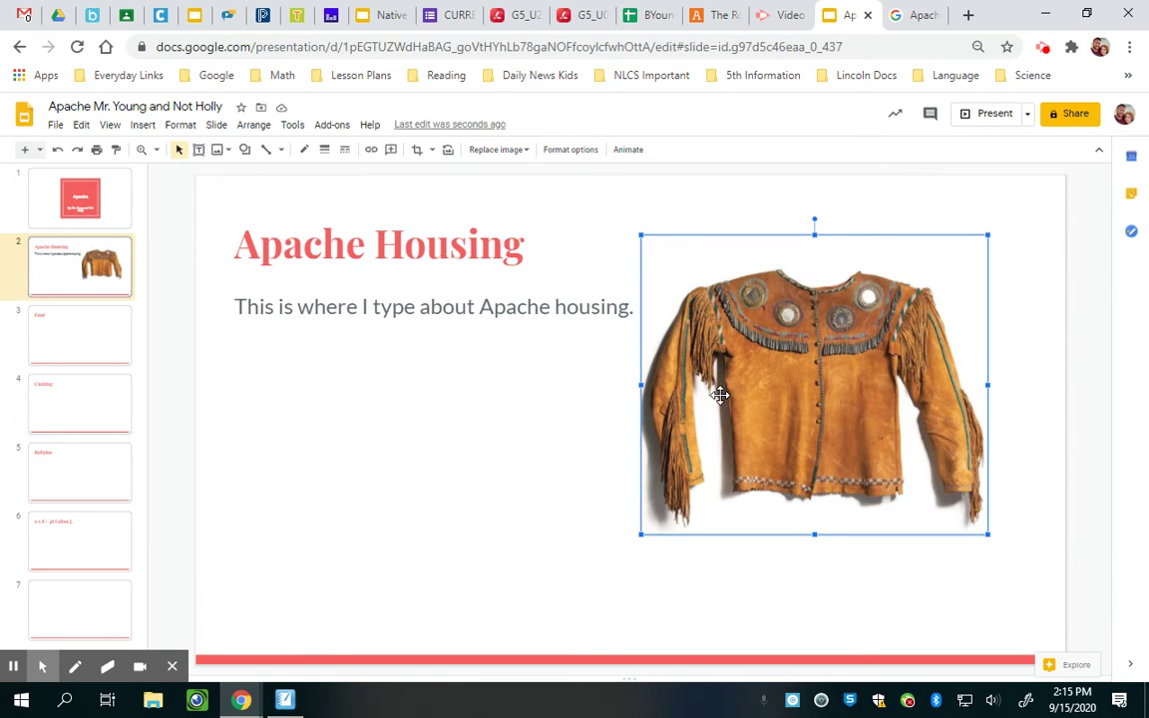
pyautogui.moveTo(682, 402); pyautogui.dragTo(60, 469)
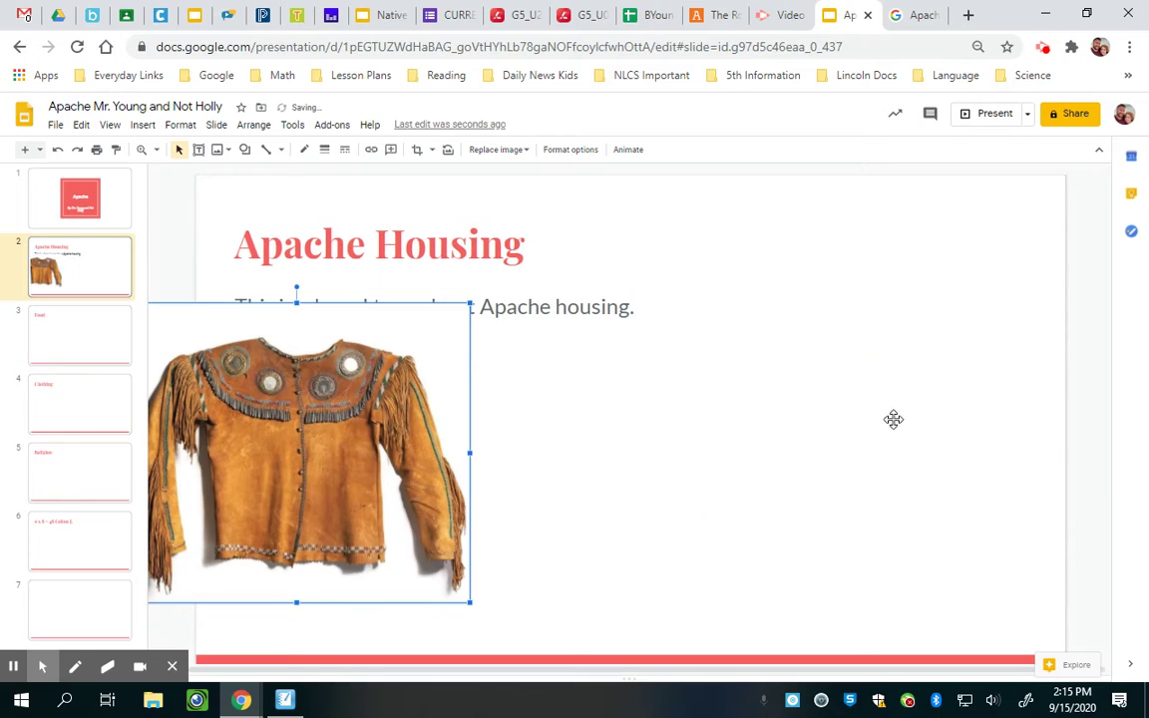
# Cut the shirt image from the Apache Housing slide, paste it into the Clothing slide and place it on the right half
pyautogui.rightClick(270, 431)
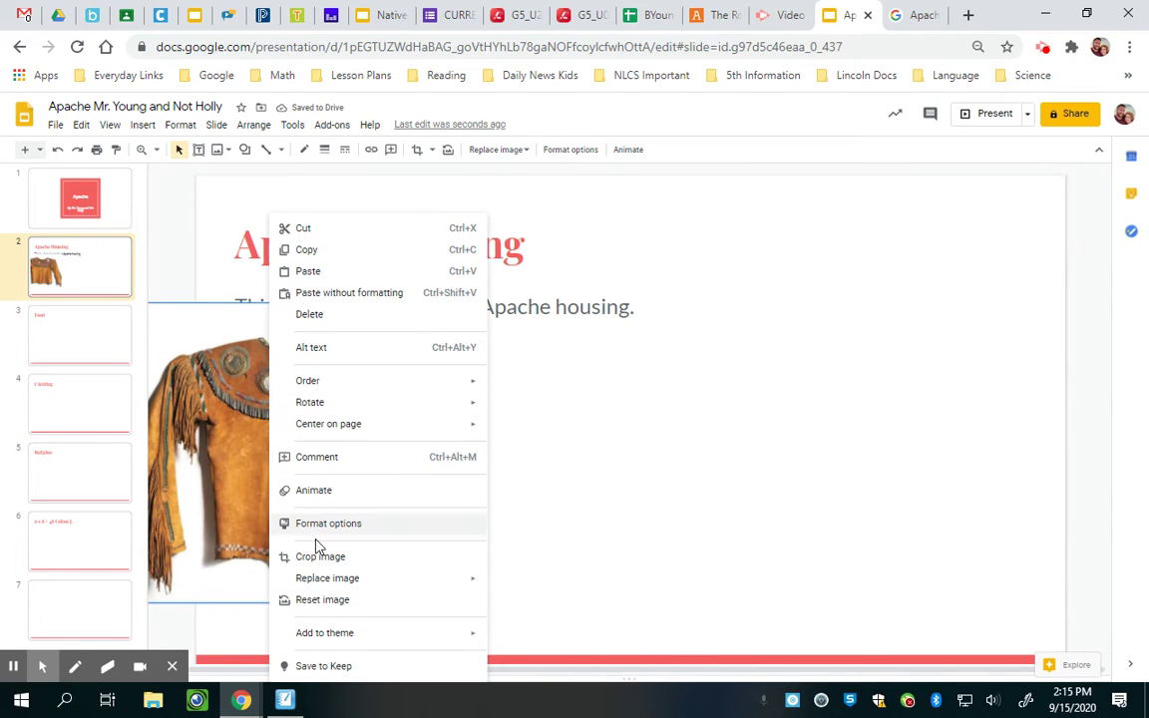
pyautogui.click(330, 228)
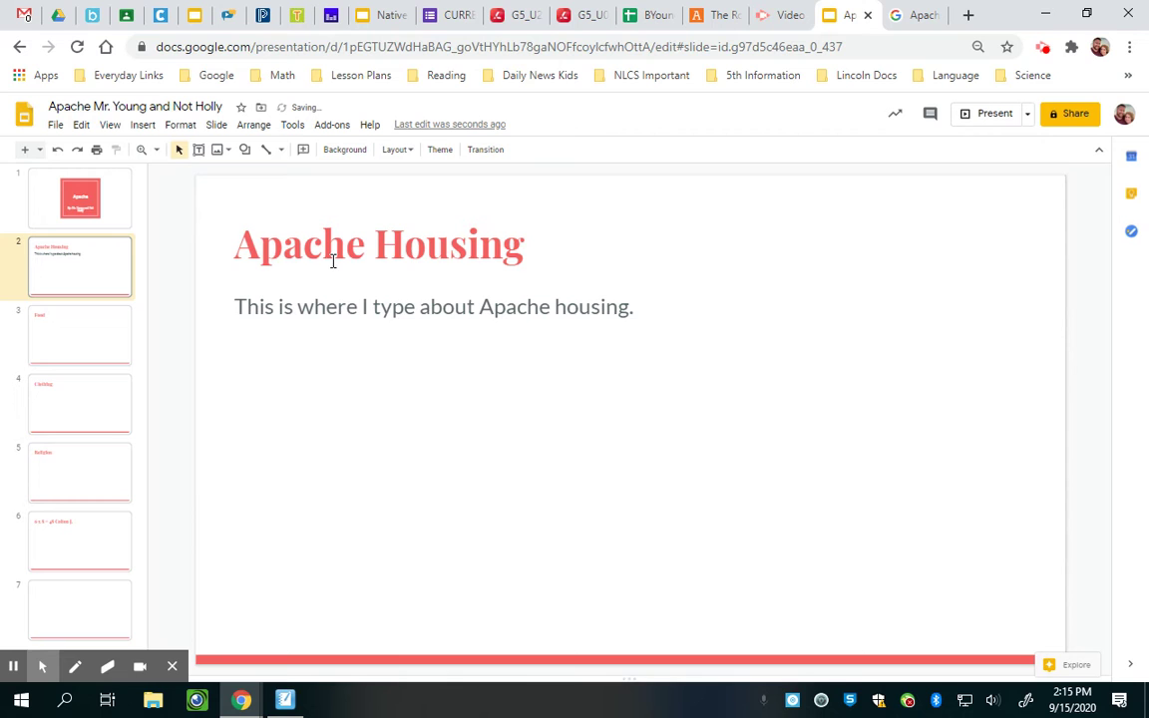
pyautogui.click(67, 423)
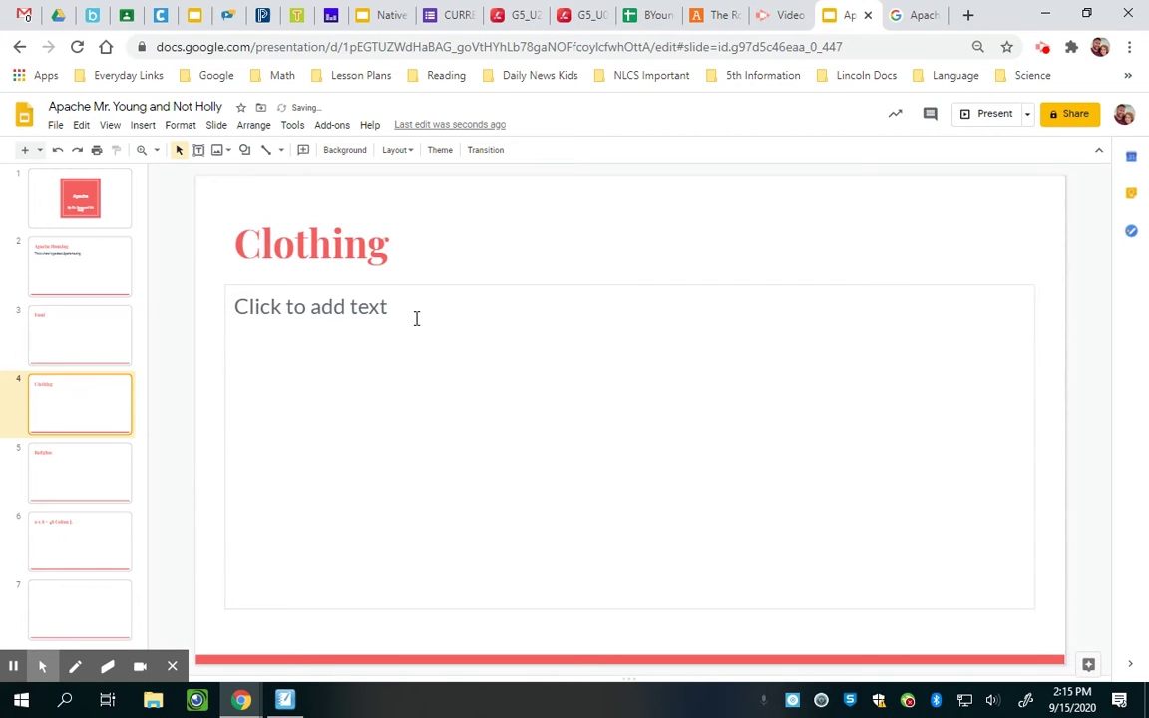
pyautogui.hotkey('ctrl', 'v')
pyautogui.moveTo(373, 413); pyautogui.dragTo(844, 346)
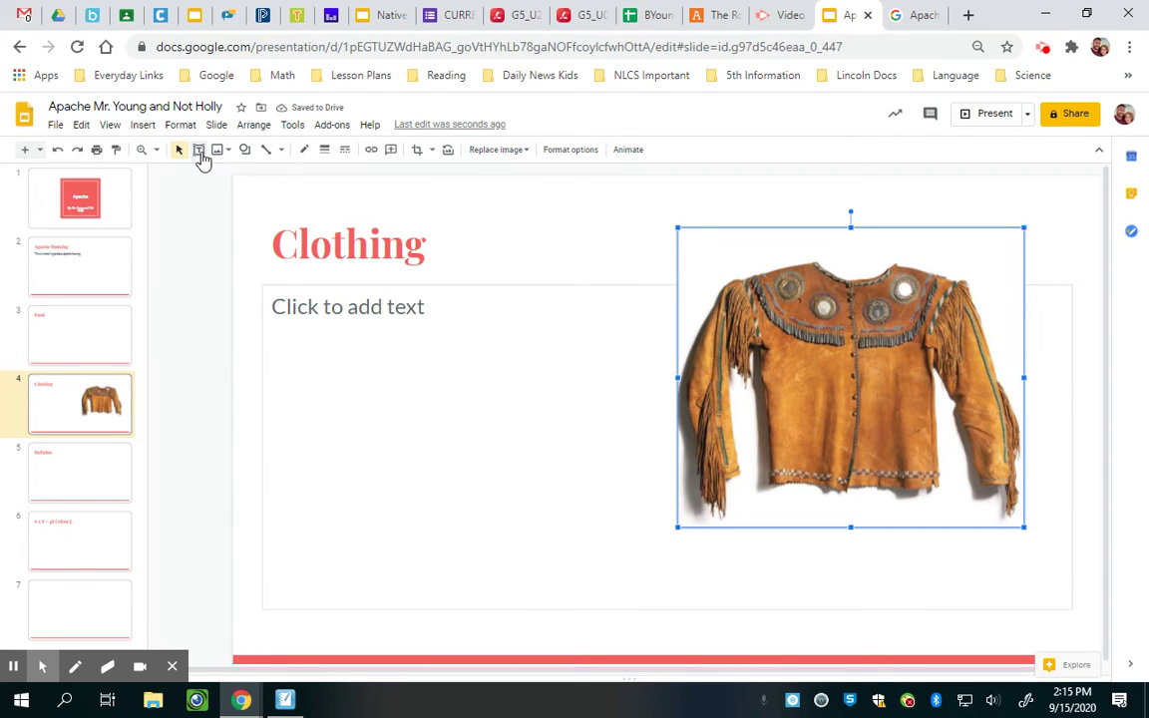
# Draw a caption text box below the shirt image and consult the WebQuest's citation example on "Using Images Found on Websites"
pyautogui.click(199, 151)
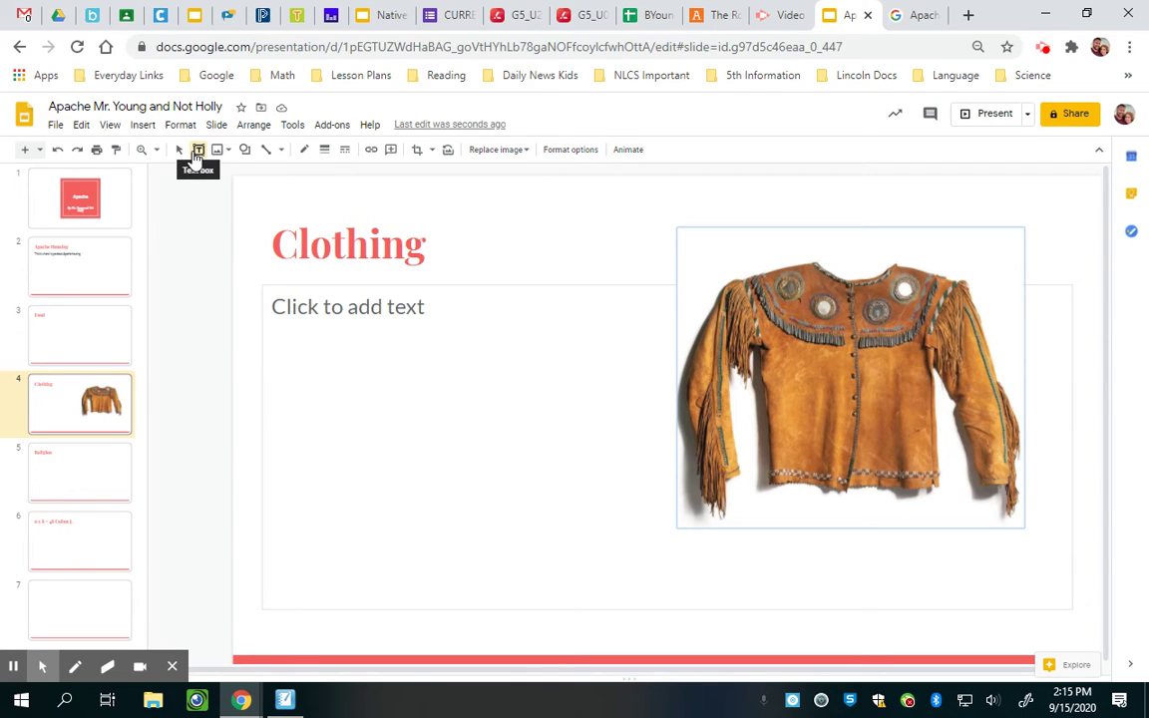
pyautogui.moveTo(690, 543); pyautogui.dragTo(1026, 589)
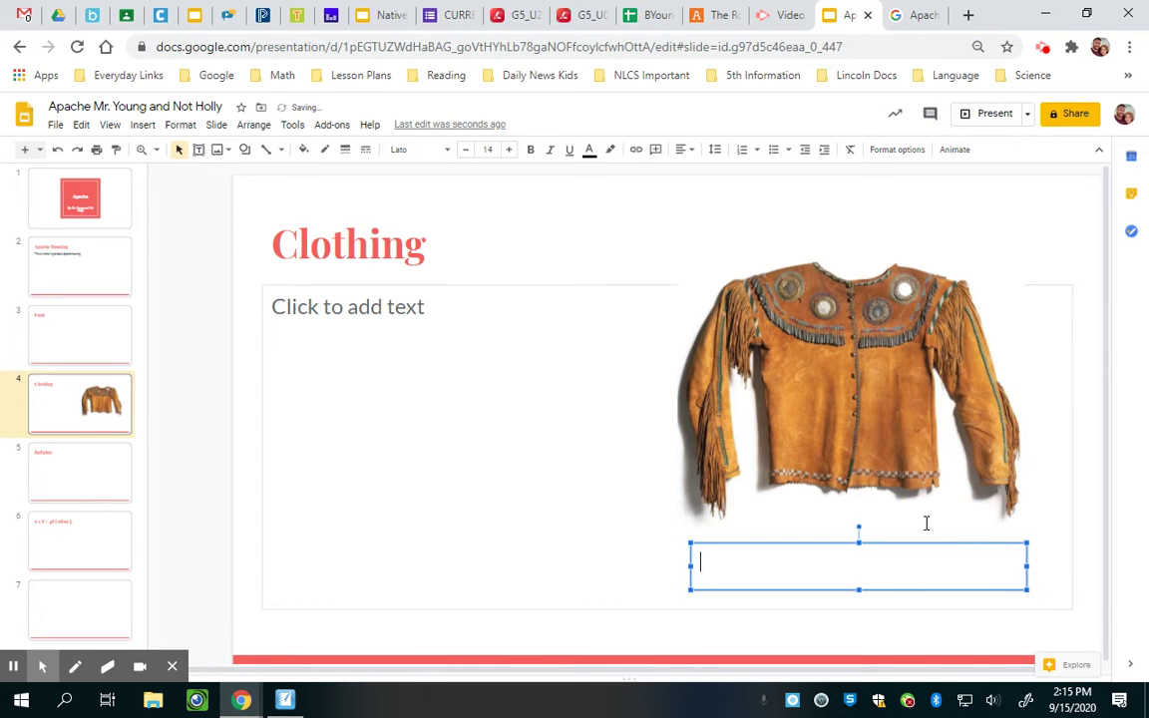
pyautogui.click(370, 16)
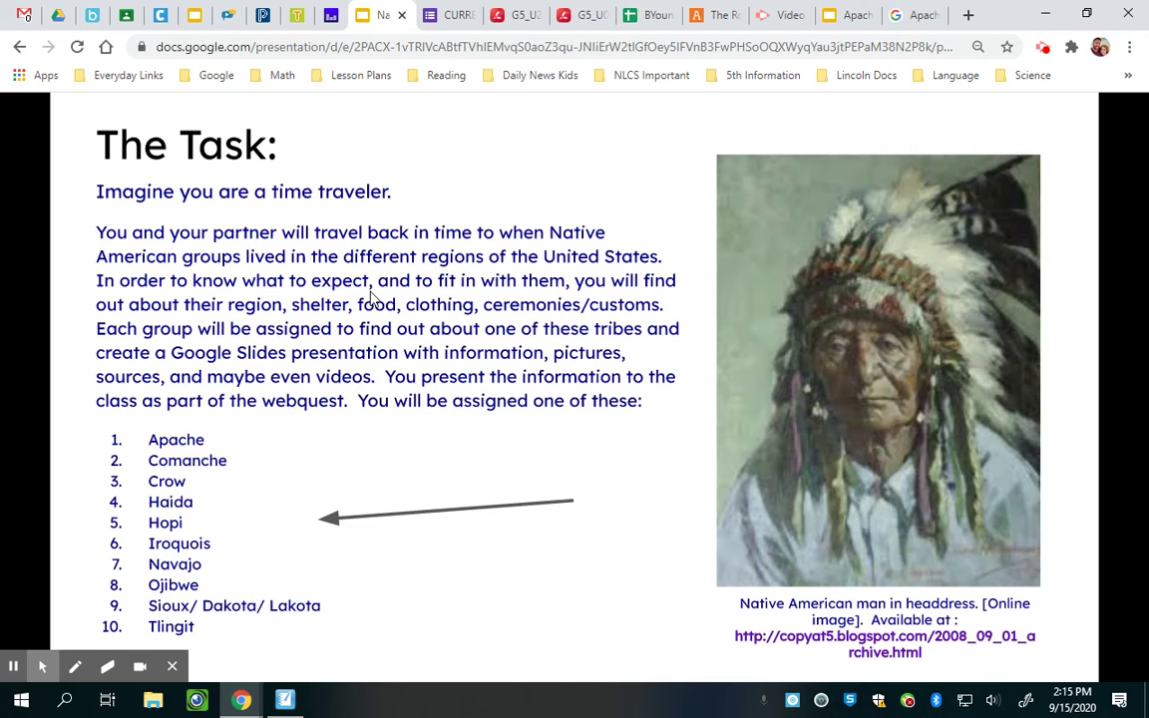
pyautogui.press('Right')
pyautogui.press('Right')
pyautogui.press('Right')
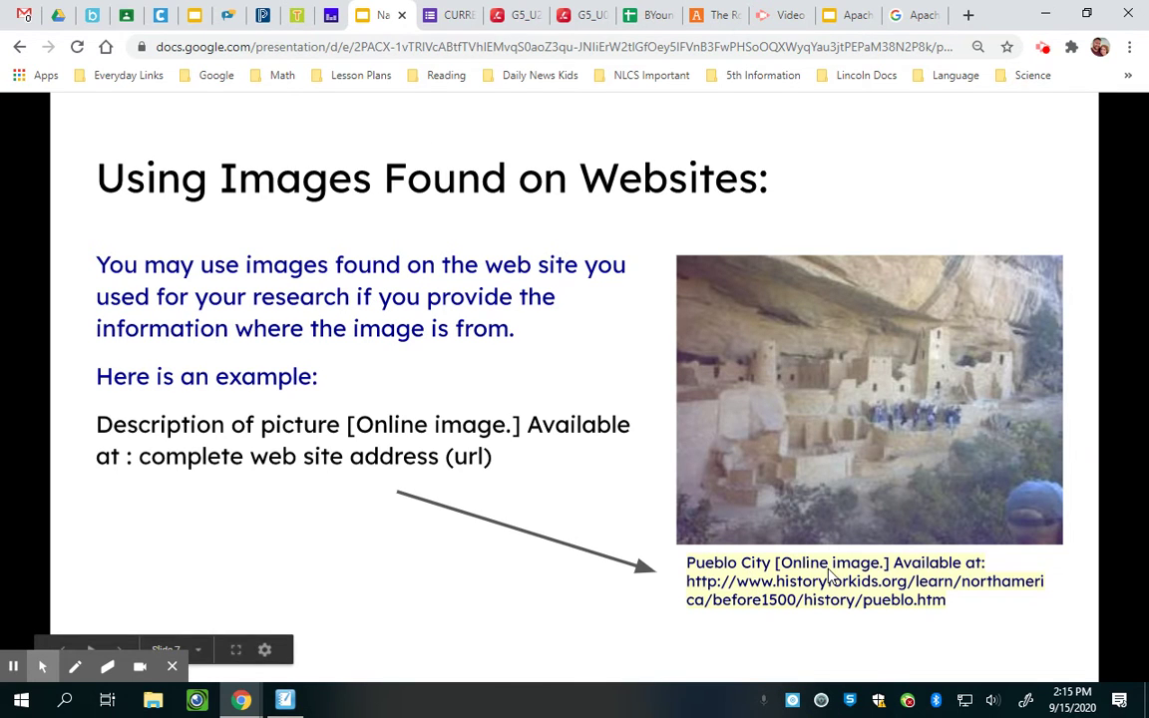
pyautogui.click(850, 16)
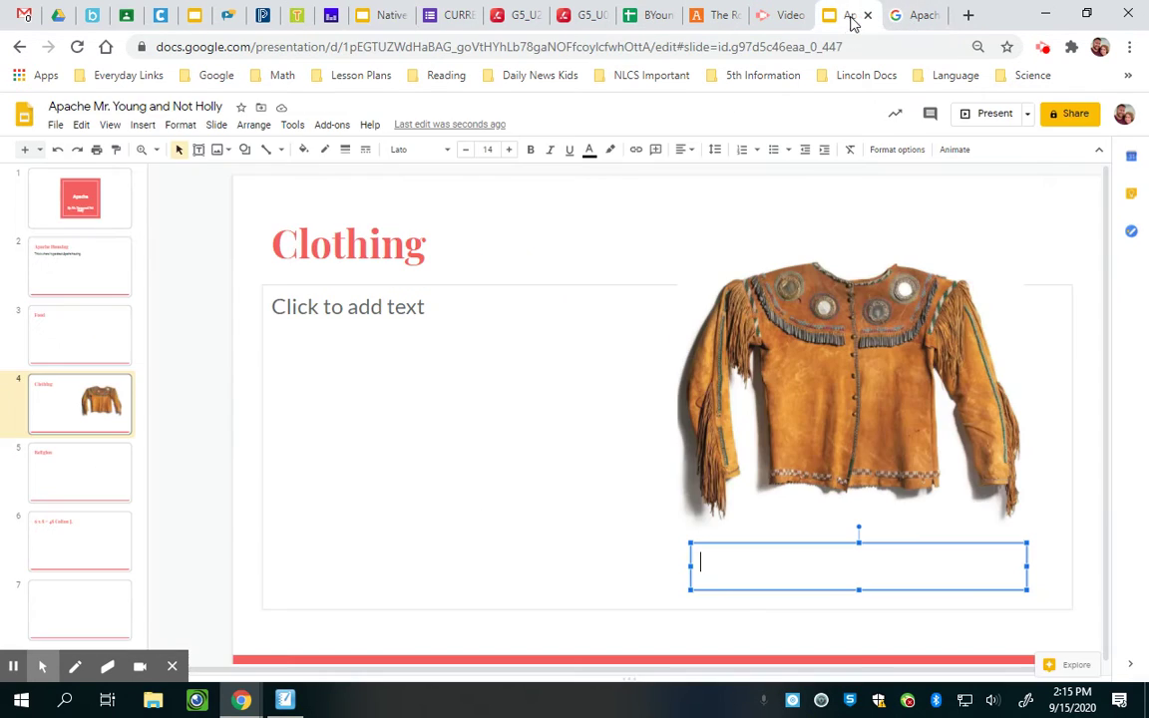
# Enter "Apache Outfit [Online Image]" as the caption below the shirt image on the Clothing slide
pyautogui.write('Apache')
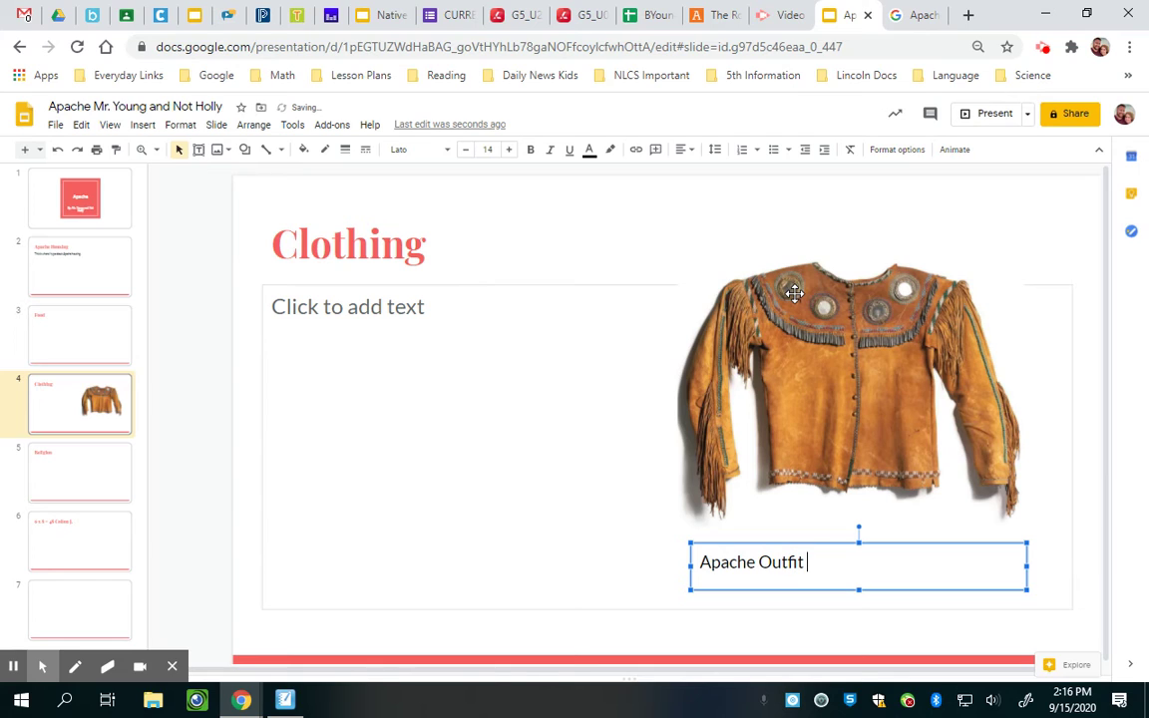
pyautogui.write('Outfit (')
pyautogui.write('Online Image')
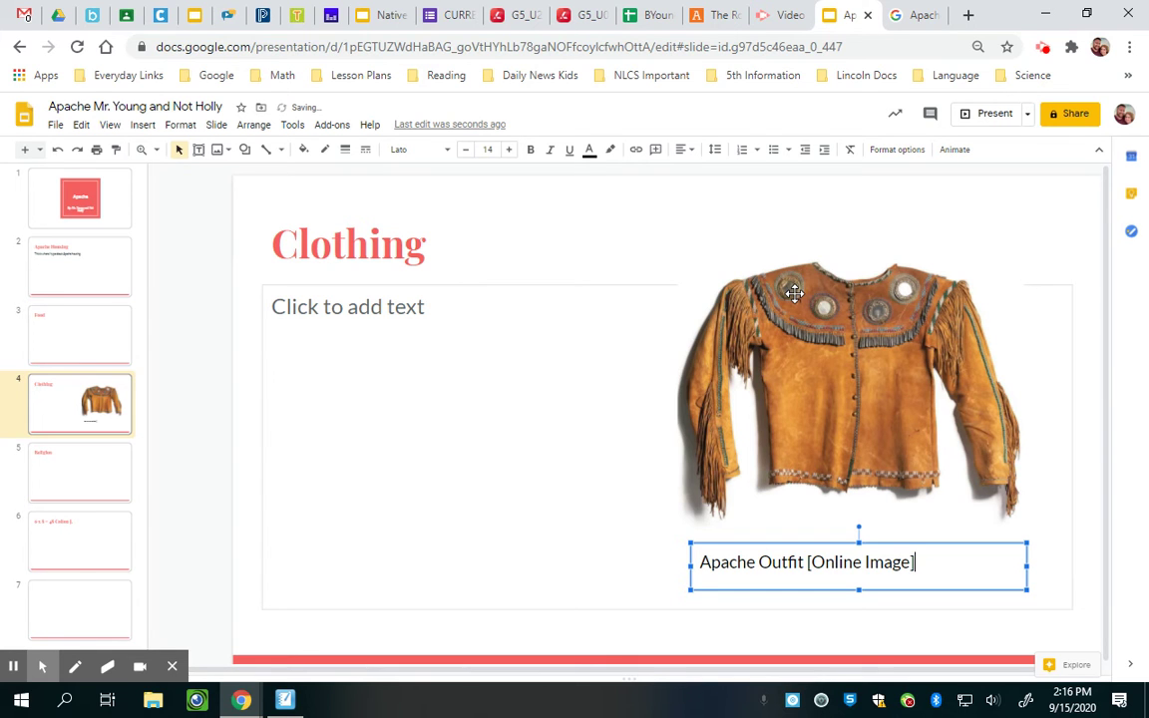
# Copy the shirt picture's image address from the Google results and paste it after the caption on the Clothing slide
pyautogui.click(898, 17)
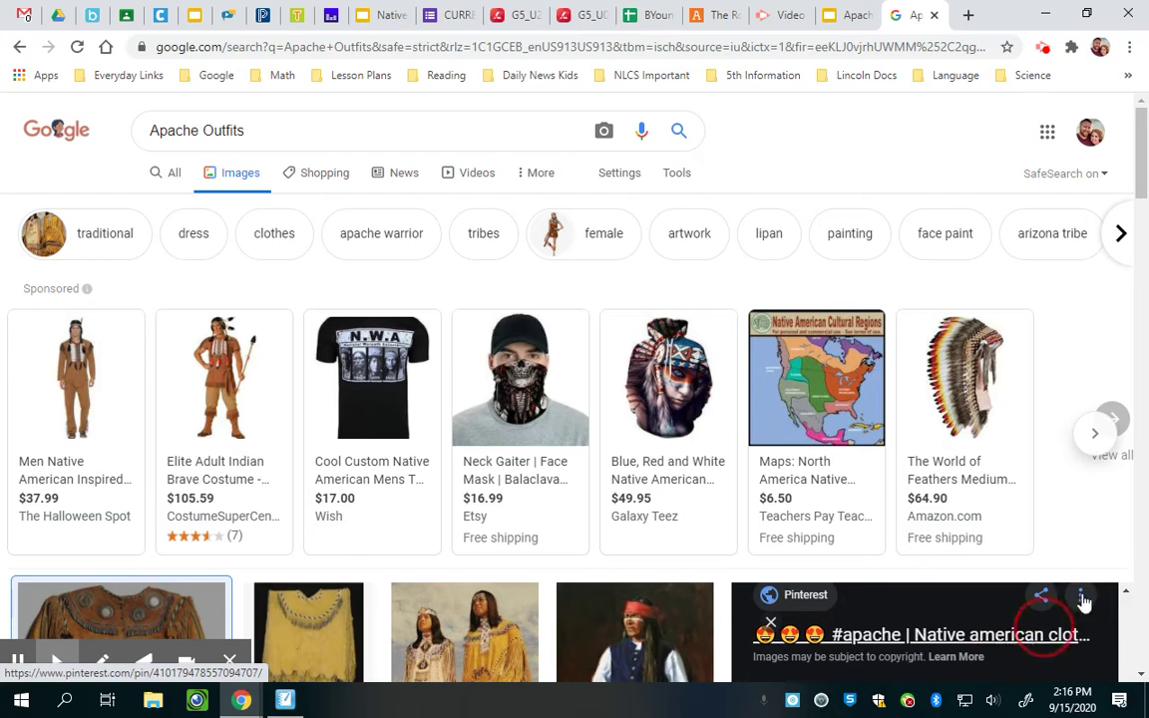
pyautogui.scroll(-3, 244, 544)
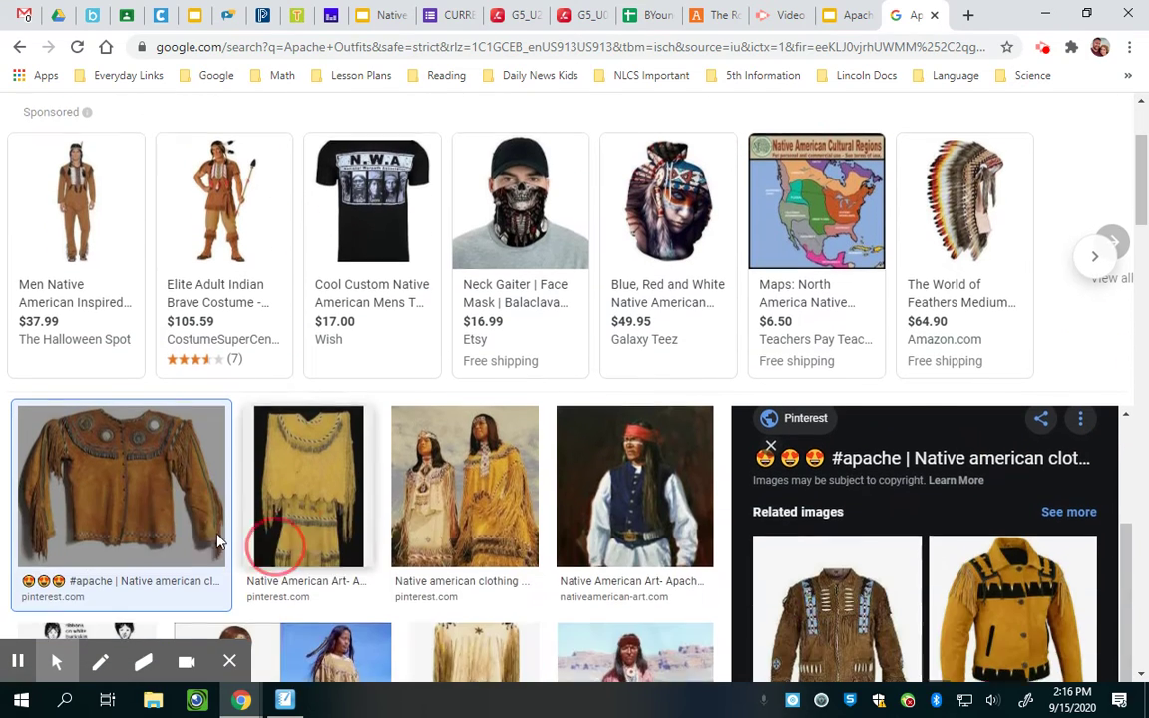
pyautogui.click(153, 449)
pyautogui.click(90, 504)
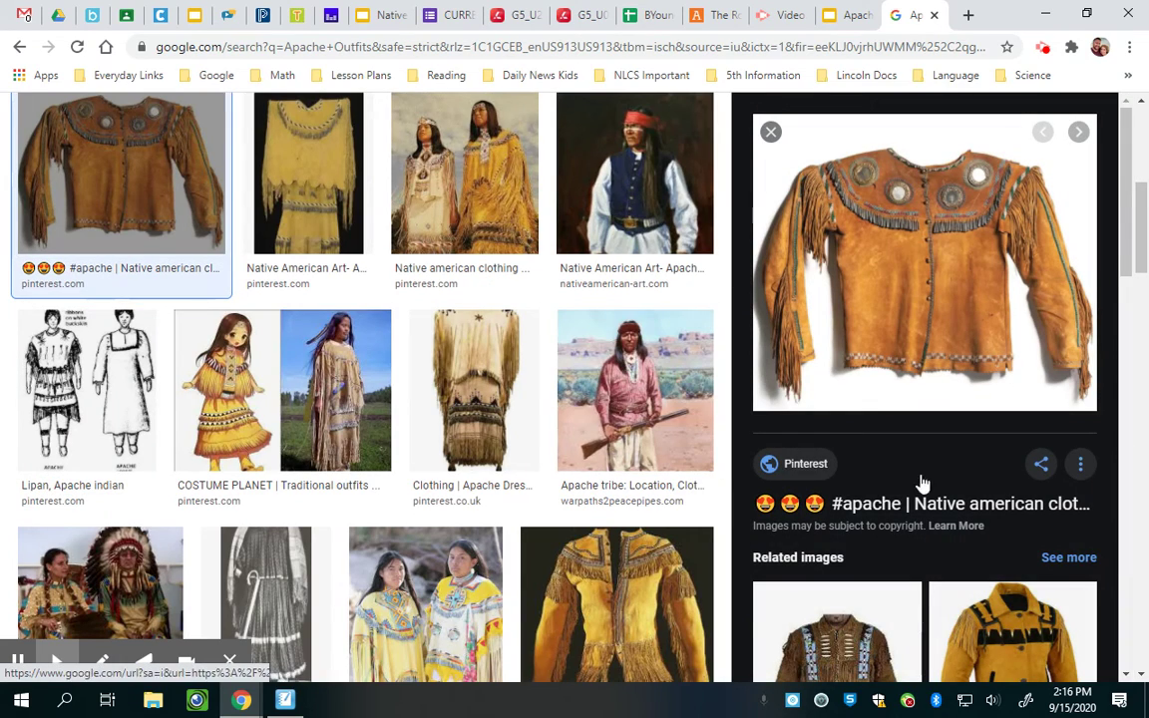
pyautogui.rightClick(922, 292)
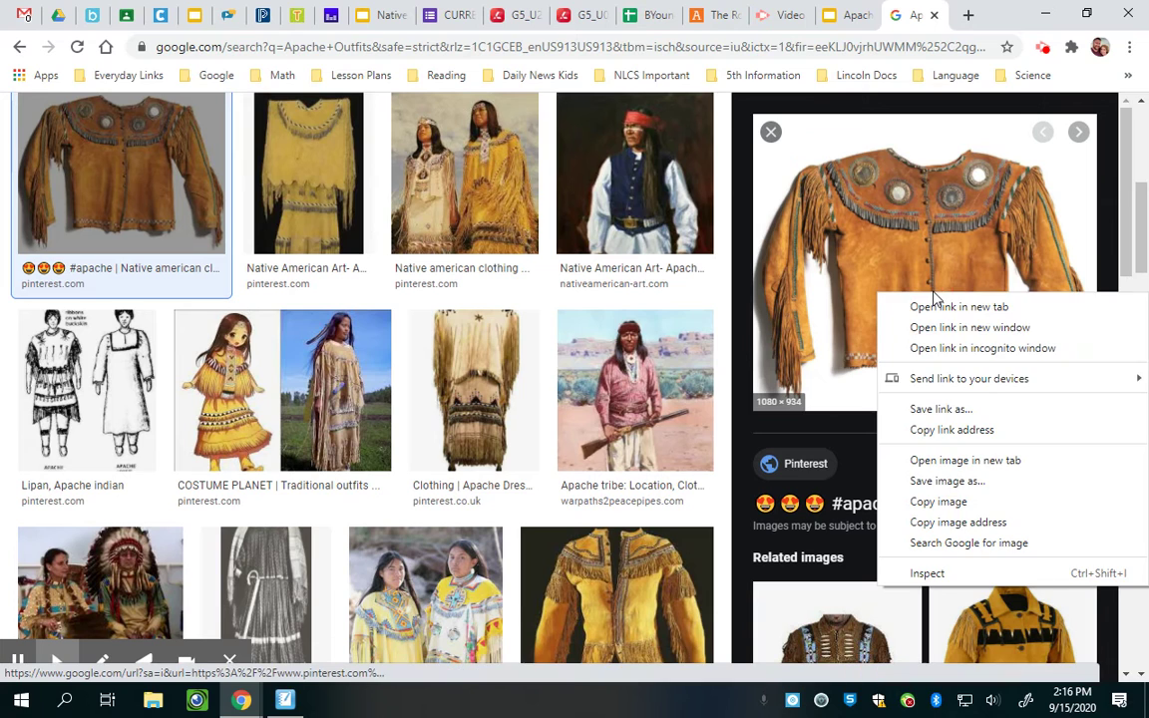
pyautogui.click(950, 528)
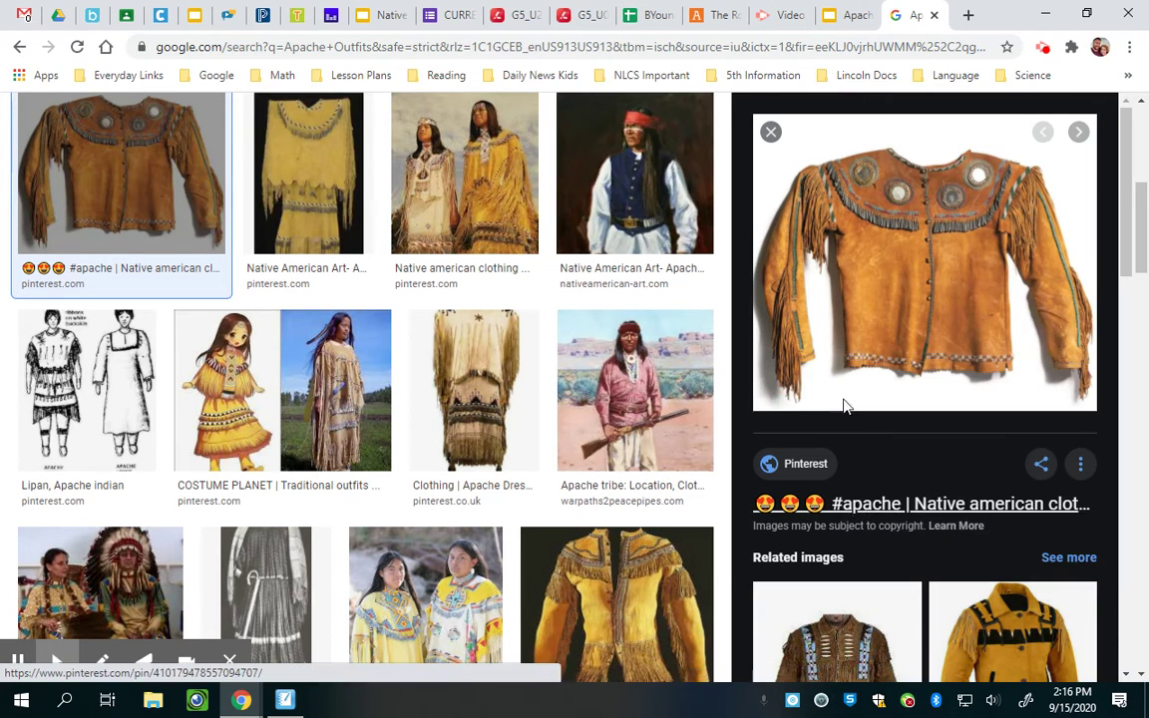
pyautogui.click(850, 15)
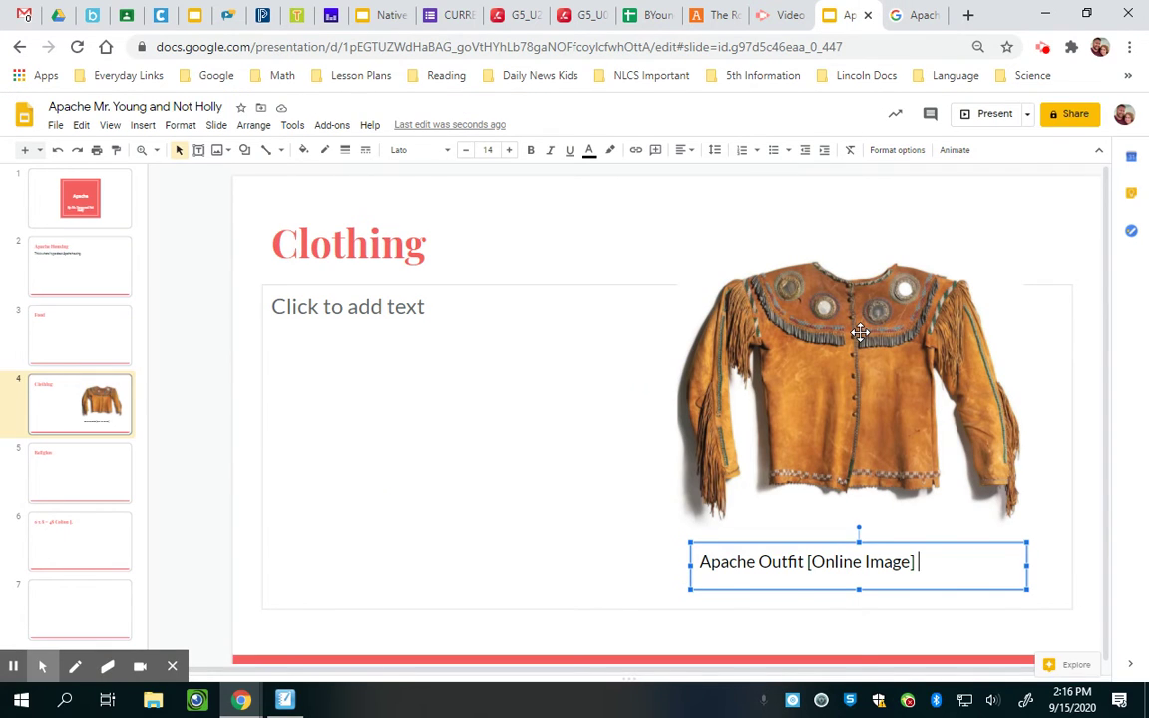
pyautogui.hotkey('ctrl', 'v')
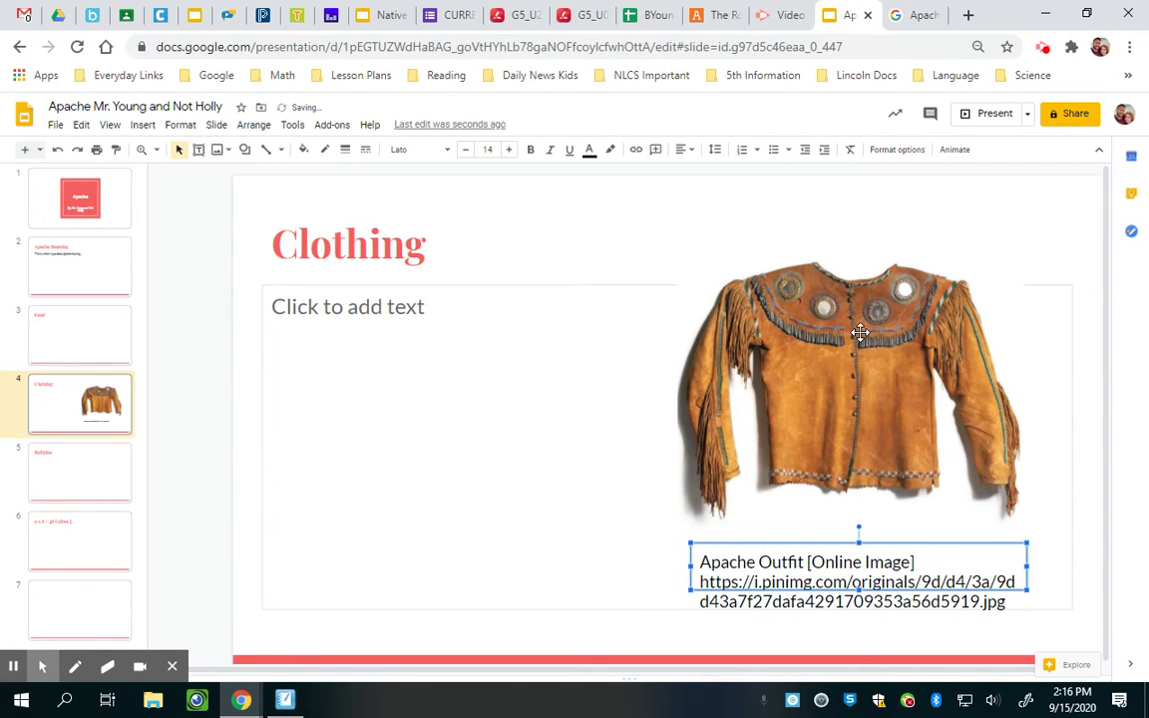
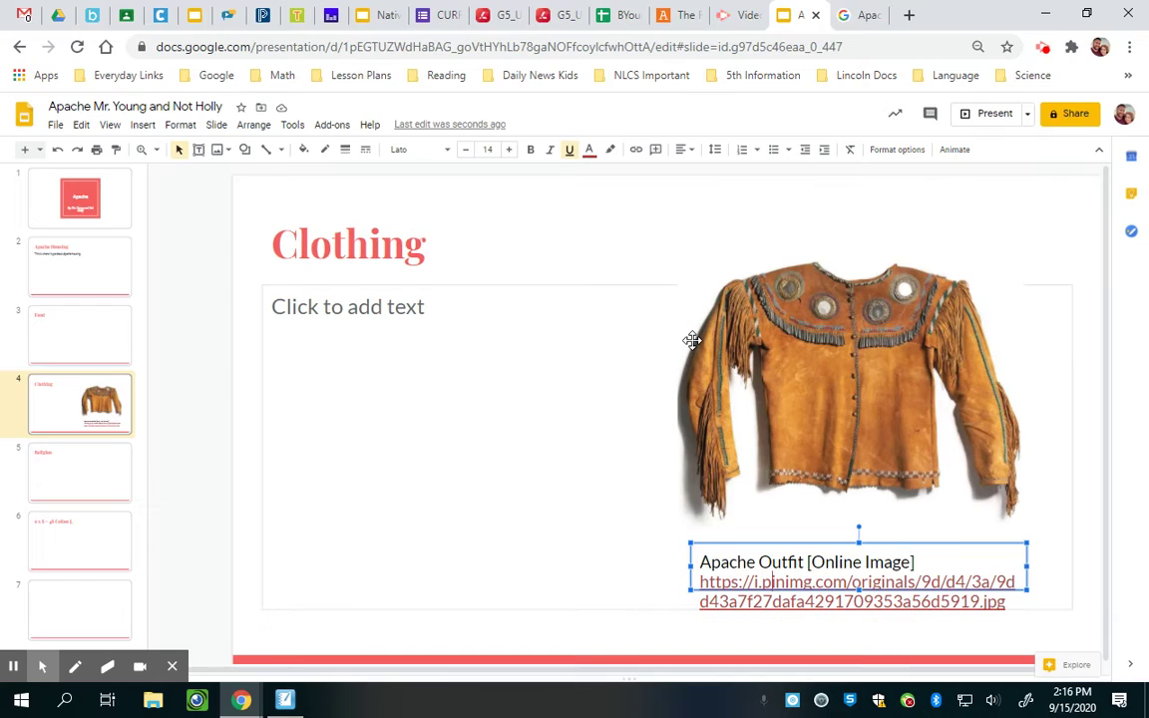
# Open the Food slide and search Google Images for "Apache Food"
pyautogui.click(70, 339)
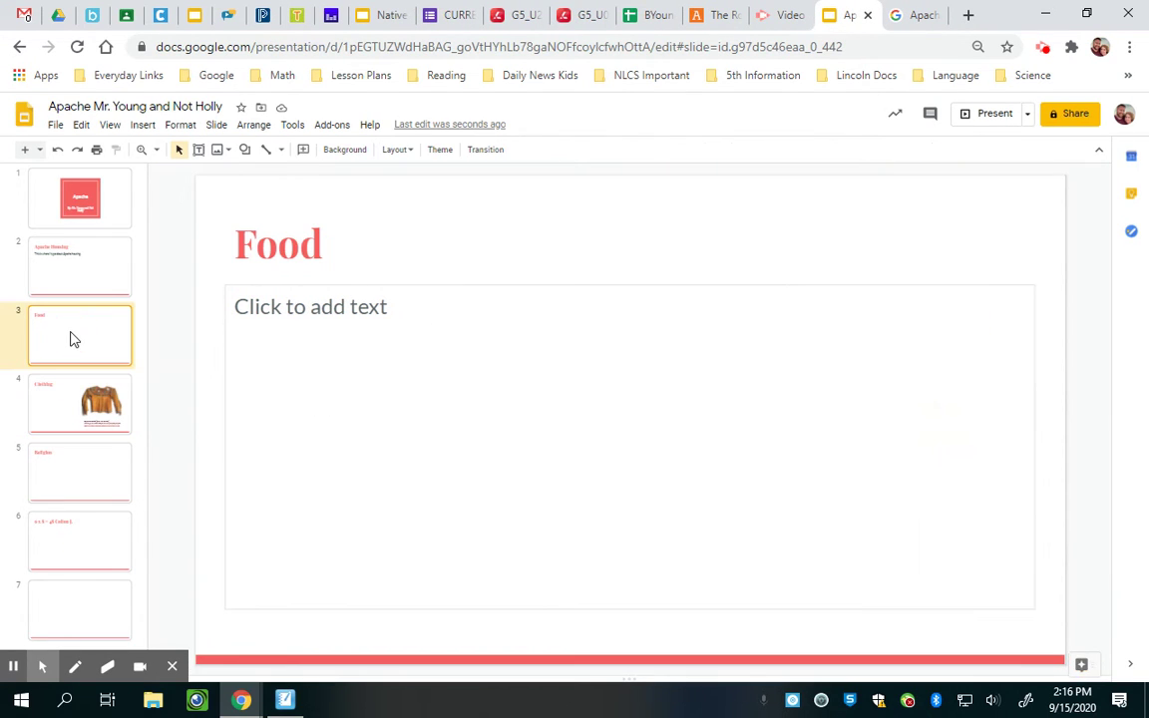
pyautogui.click(910, 16)
pyautogui.scroll(5, 264, 243)
pyautogui.moveTo(245, 130); pyautogui.dragTo(205, 132)
pyautogui.write('Fo')
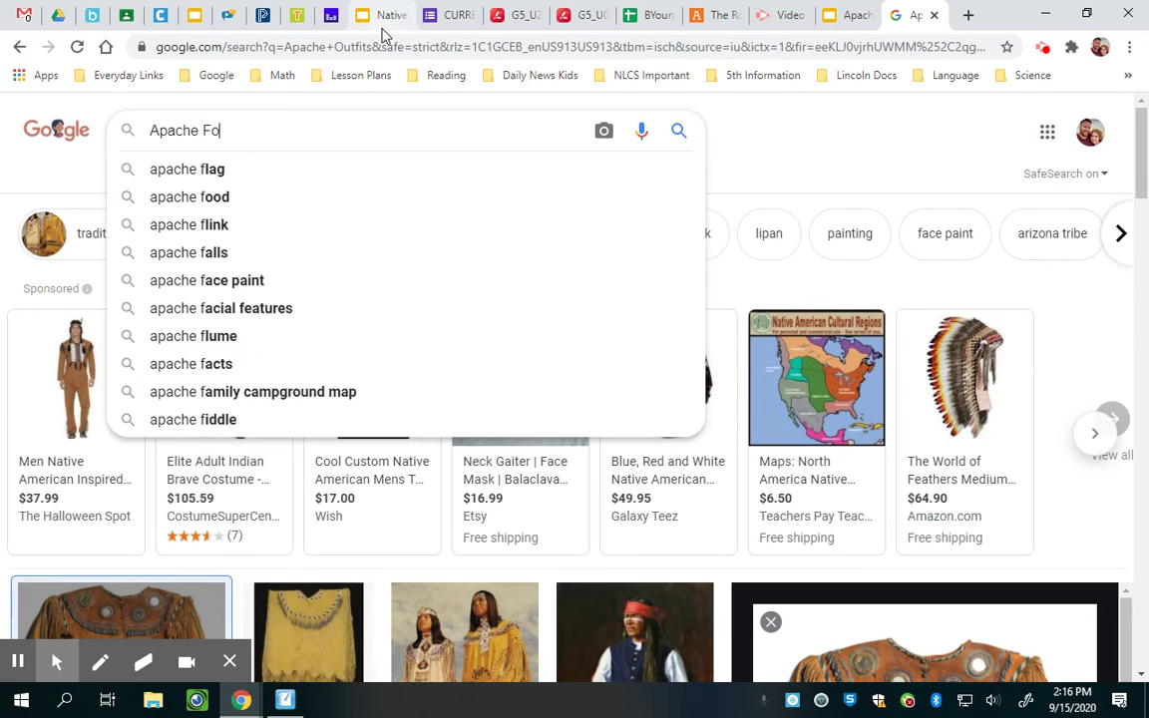
pyautogui.write('od')
pyautogui.press('Return')
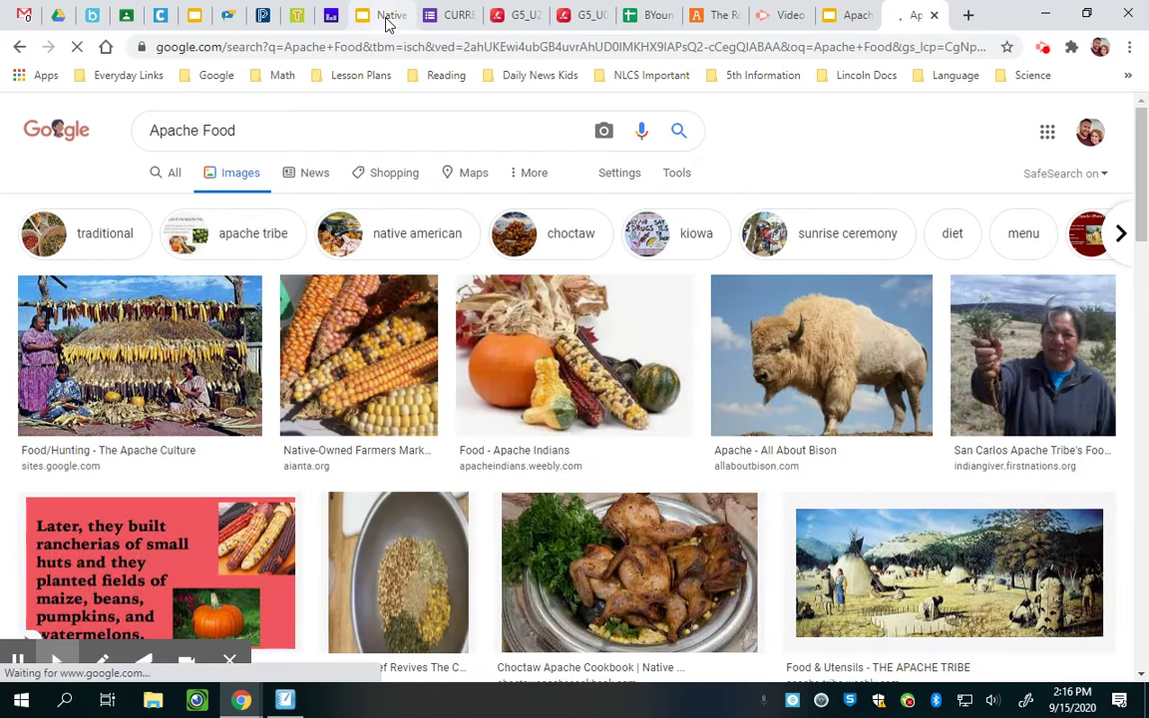
# Add the "Food/Hunting - The Apache Culture" picture from the results to the Food slide, placing it on the right half
pyautogui.click(117, 359)
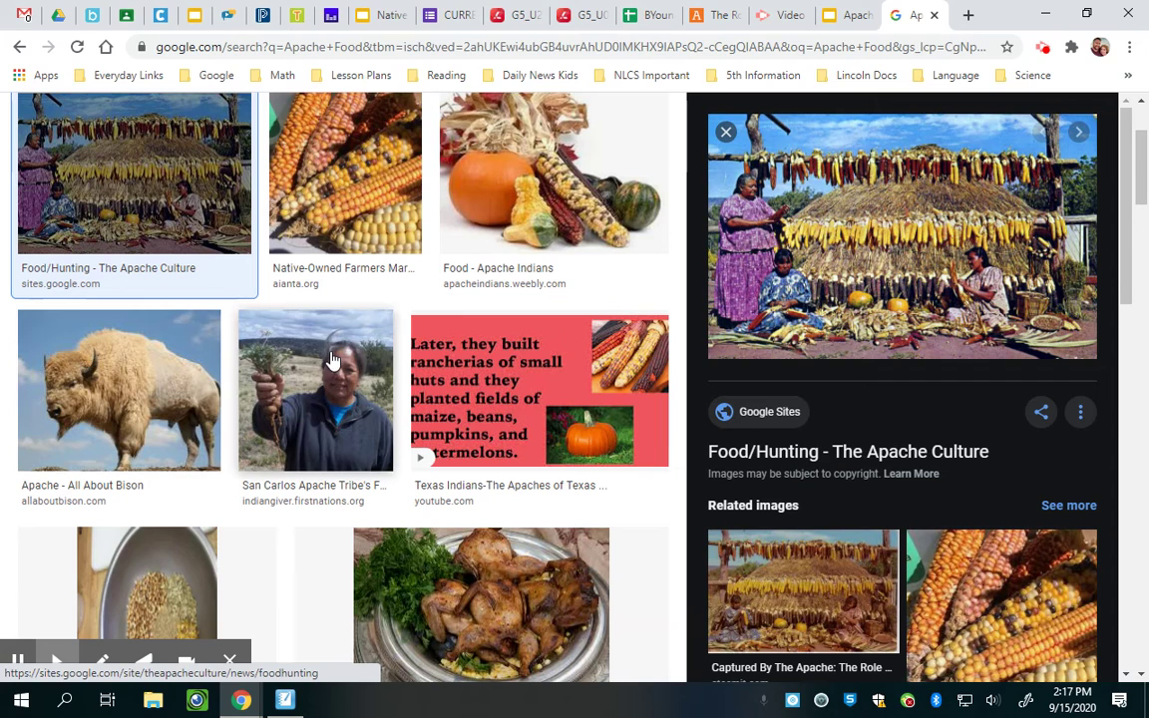
pyautogui.click(906, 247)
pyautogui.moveTo(906, 247); pyautogui.dragTo(723, 371)
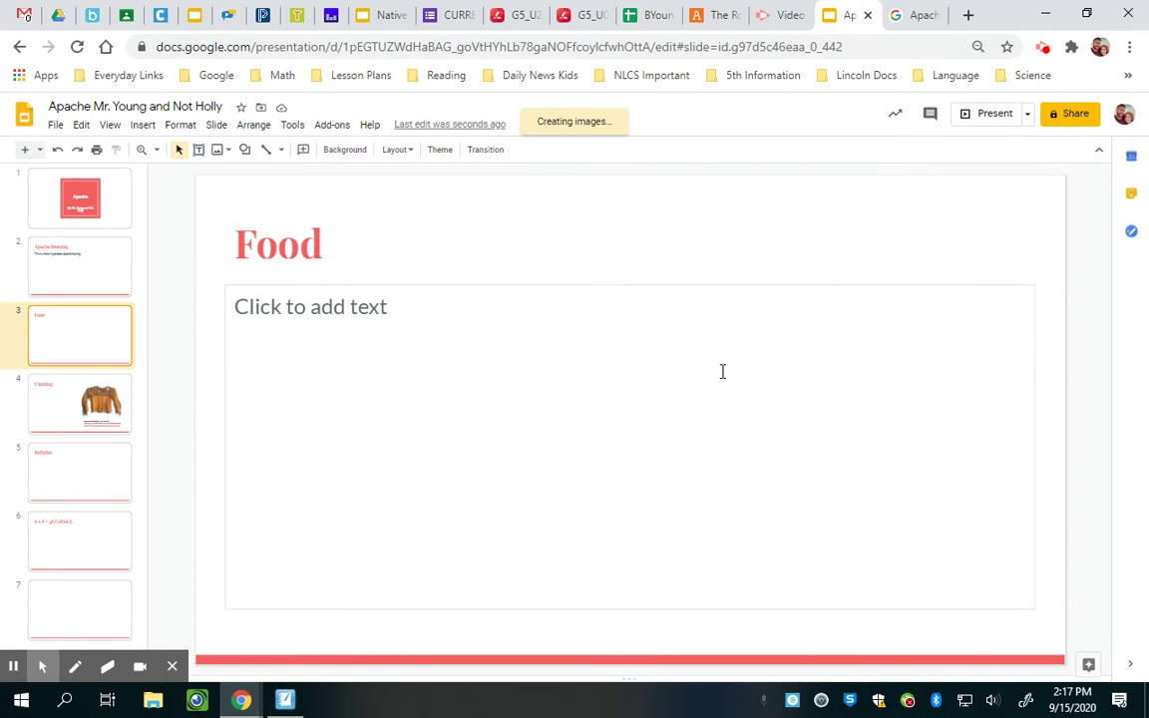
pyautogui.moveTo(856, 457); pyautogui.dragTo(729, 314)
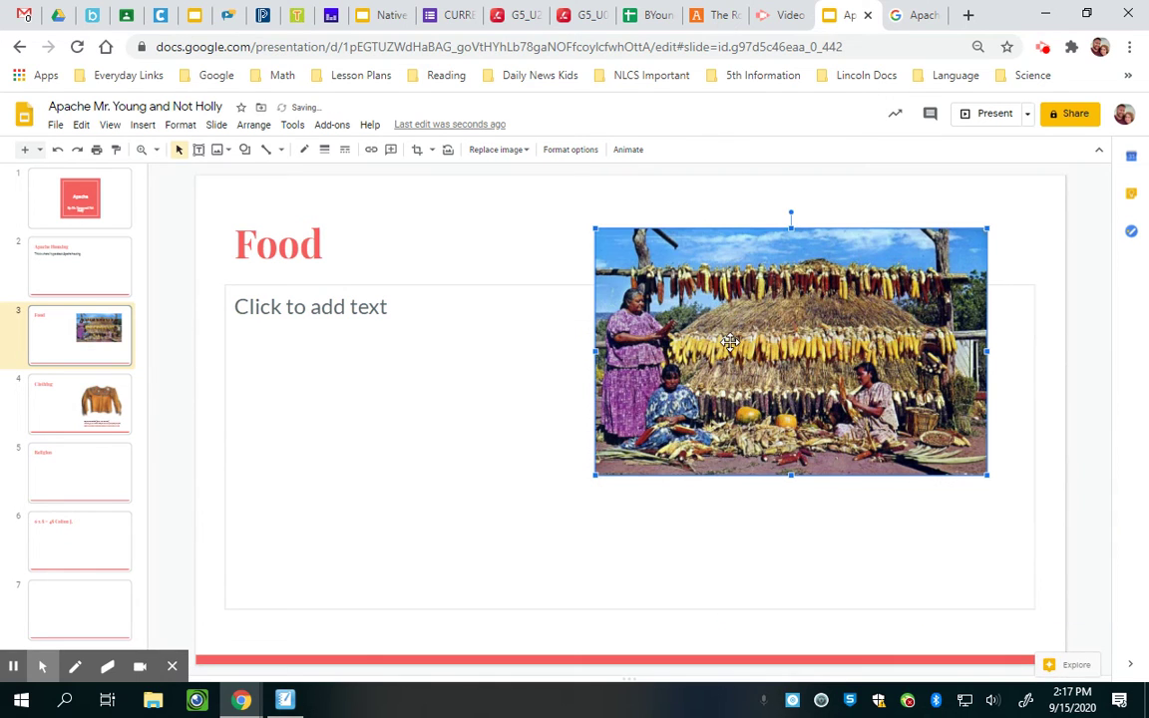
# Draw a caption text box as wide as the picture directly below it on the Food slide
pyautogui.click(514, 238)
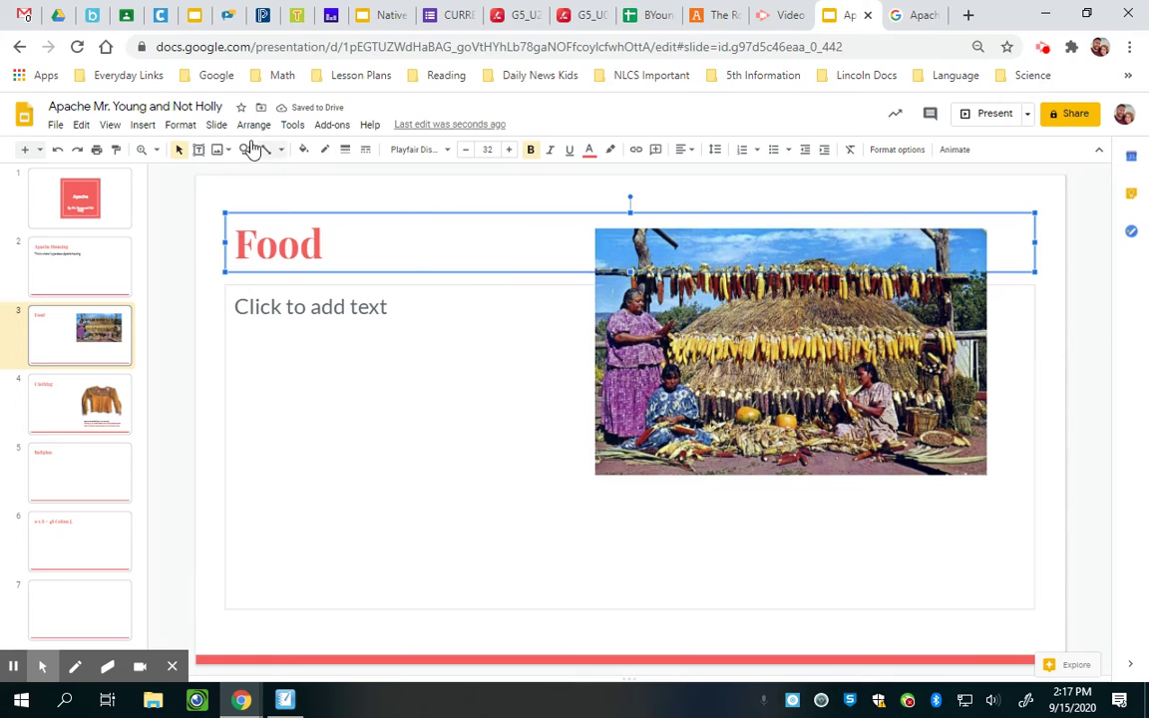
pyautogui.click(198, 151)
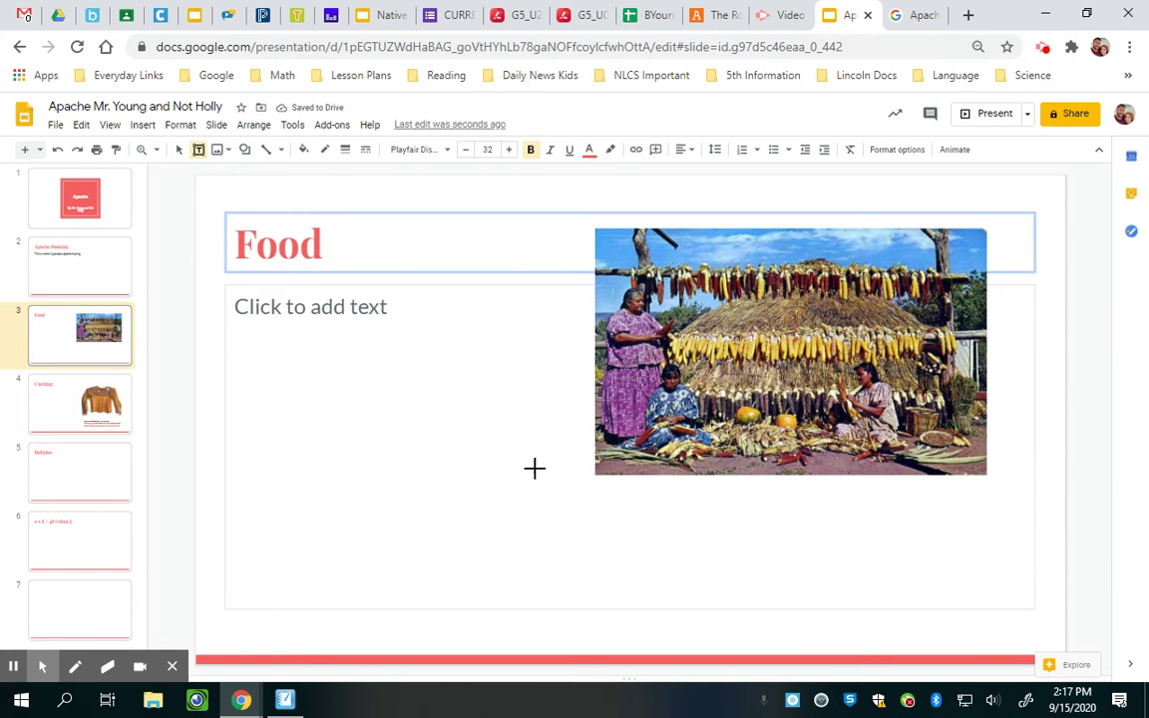
pyautogui.moveTo(595, 486); pyautogui.dragTo(988, 528)
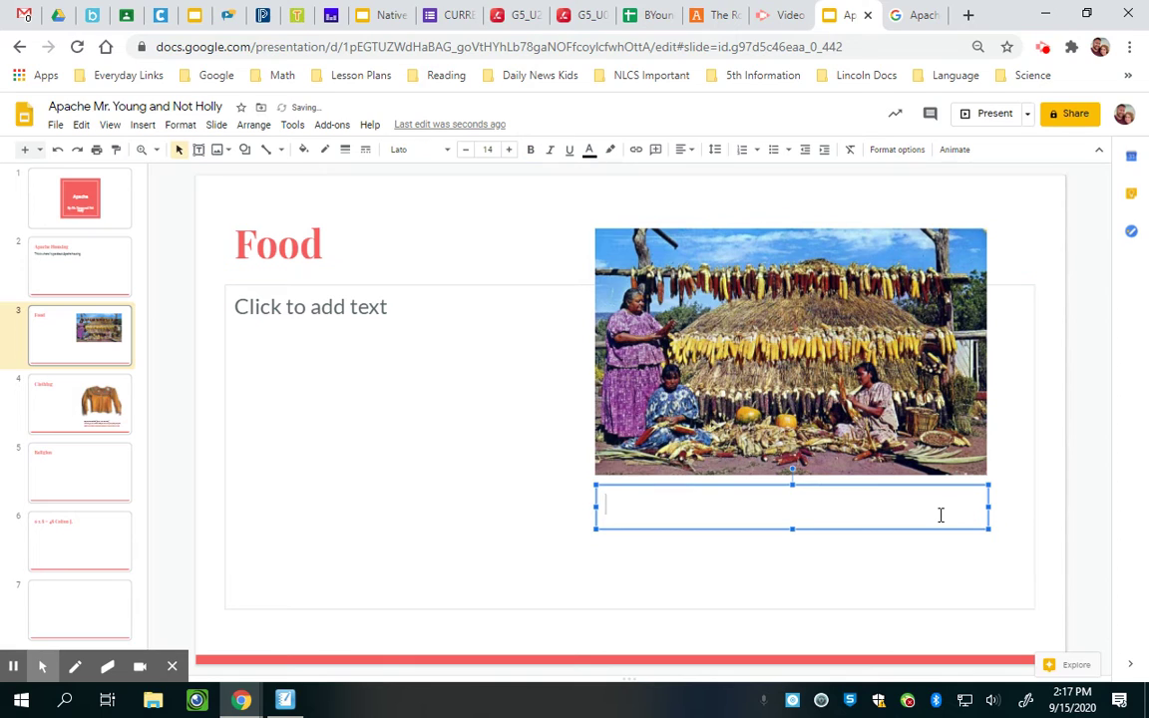
# Caption the Food picture "Apache Food [Online Image]", followed by the picture's image address copied from the Google results
pyautogui.write('Apache Food [Online Image')
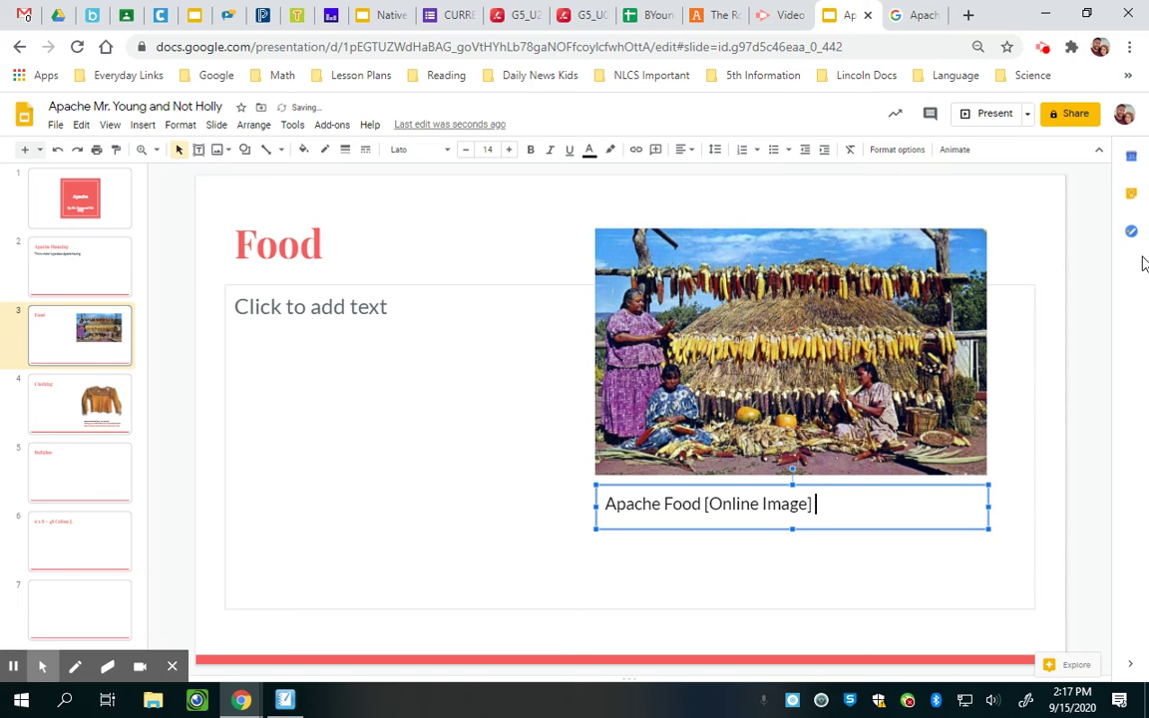
pyautogui.click(923, 17)
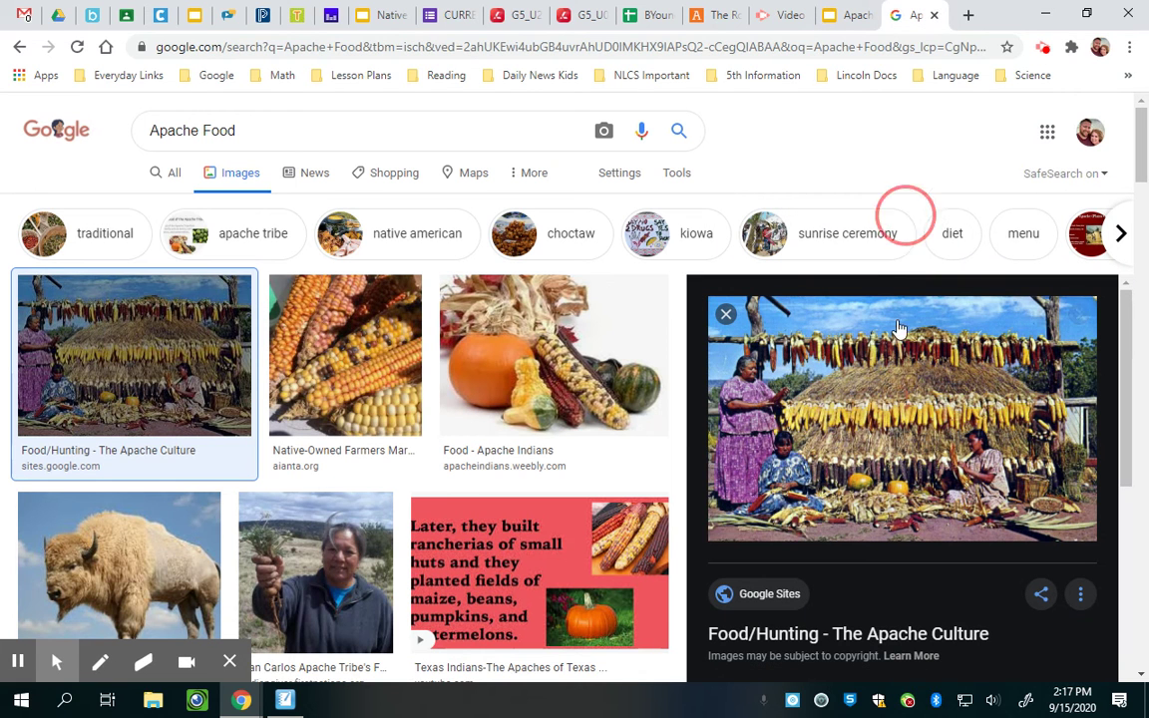
pyautogui.rightClick(910, 414)
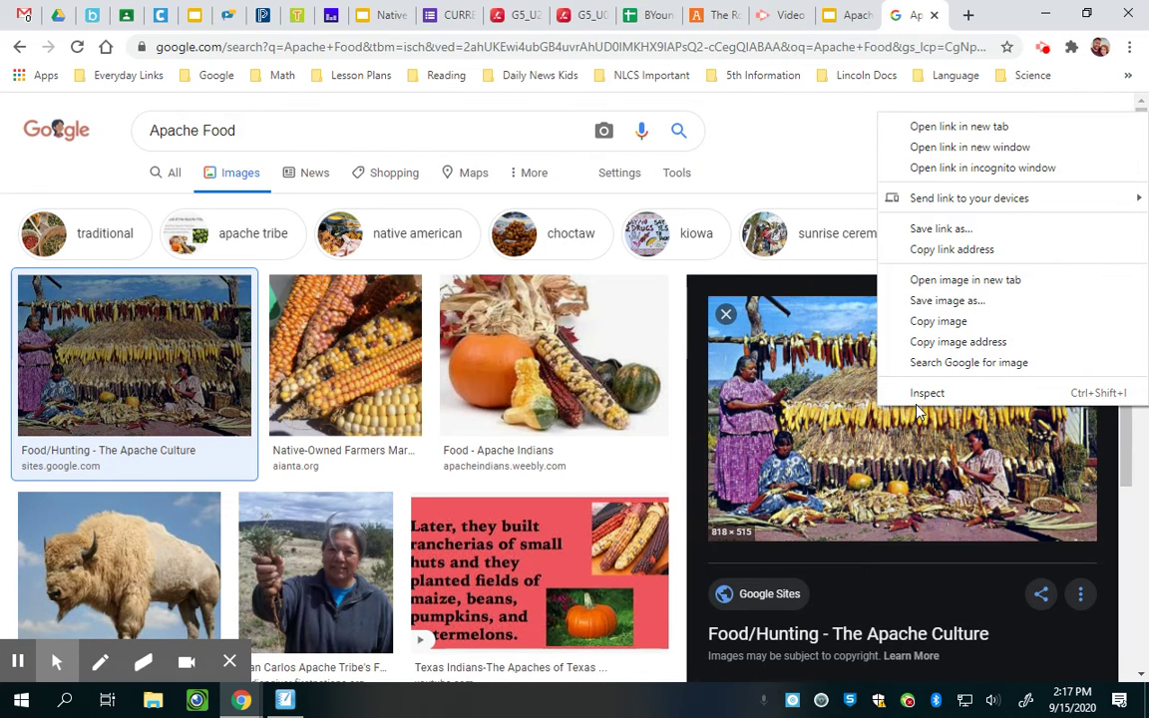
pyautogui.click(936, 344)
pyautogui.click(846, 17)
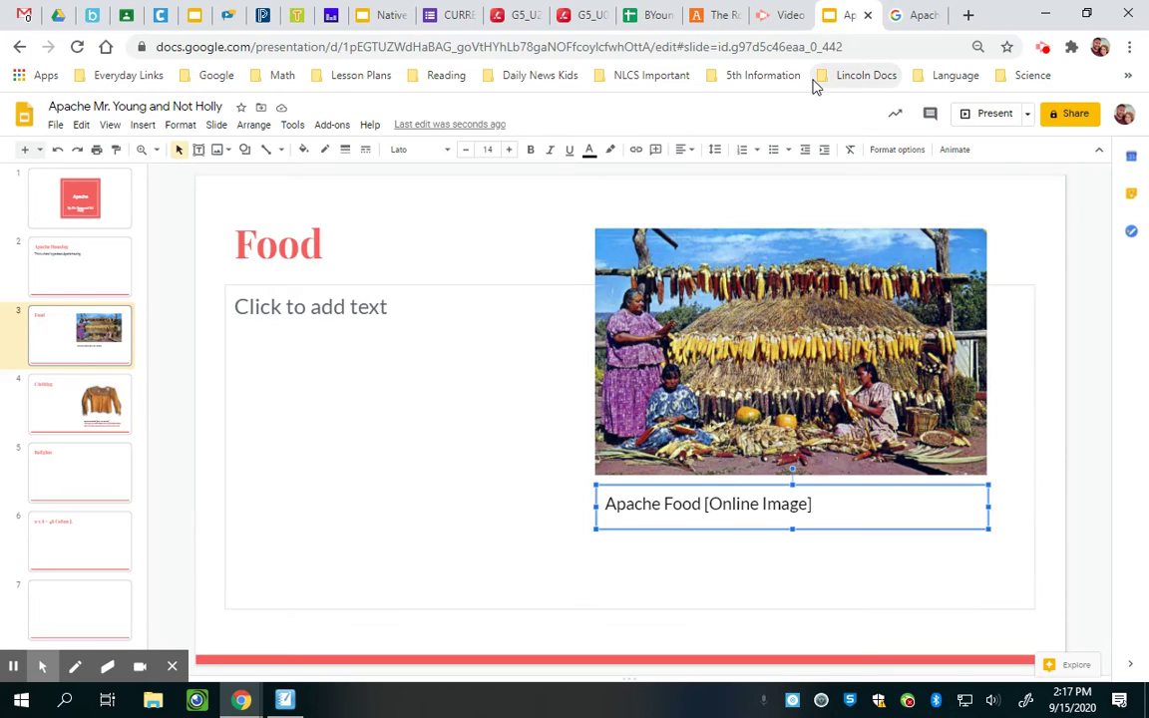
pyautogui.hotkey('ctrl', 'v')
pyautogui.press('Return')
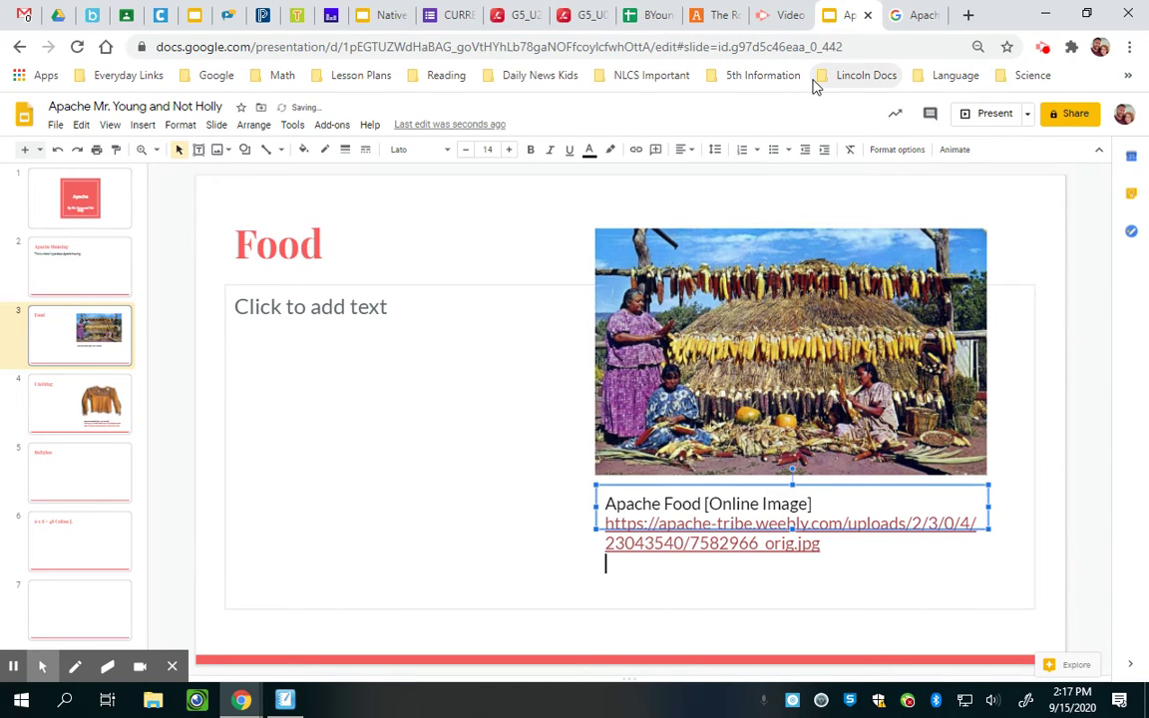
pyautogui.click(495, 418)
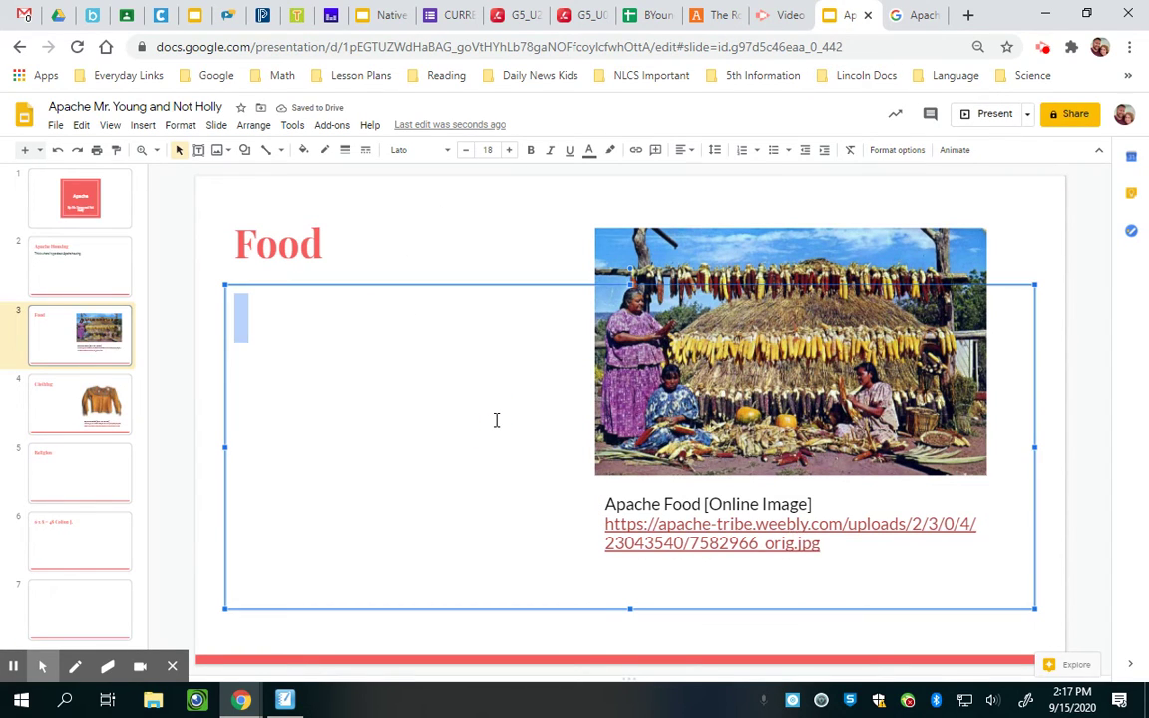
# Preview the slides from the title slide through Clothing in full-screen presentation mode, and exit the slideshow on the Food slide
pyautogui.click(994, 114)
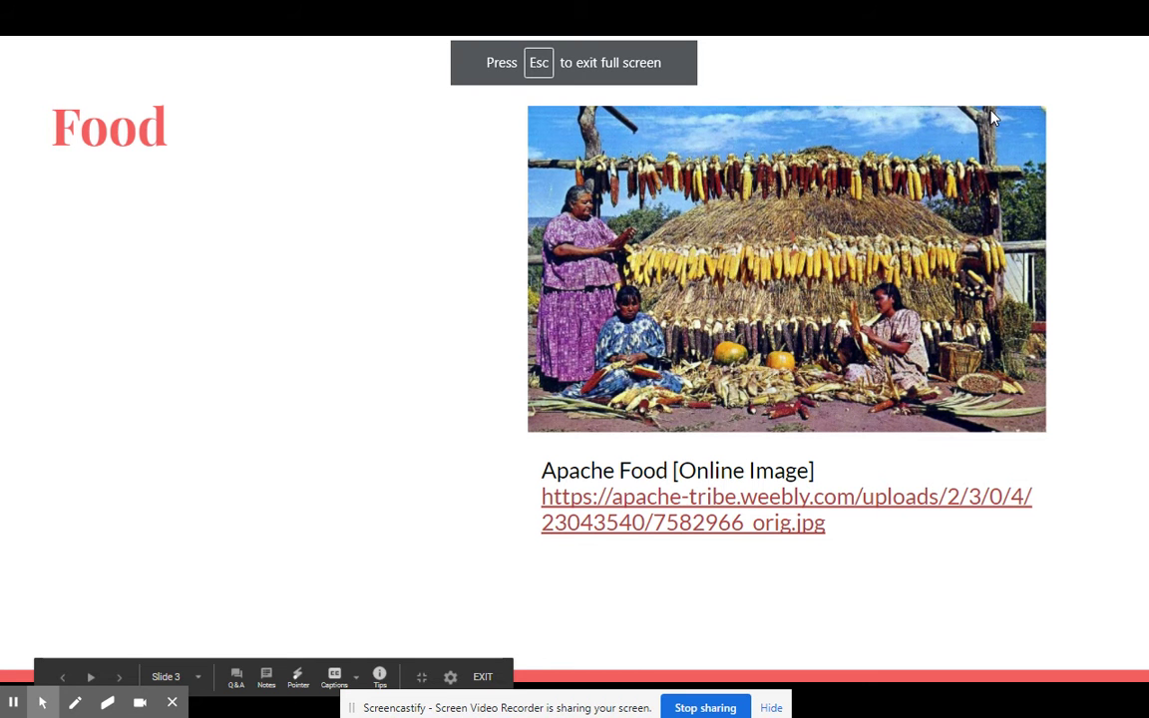
pyautogui.press('Left')
pyautogui.press('Left')
pyautogui.press('Right')
pyautogui.press('Right')
pyautogui.press('Right')
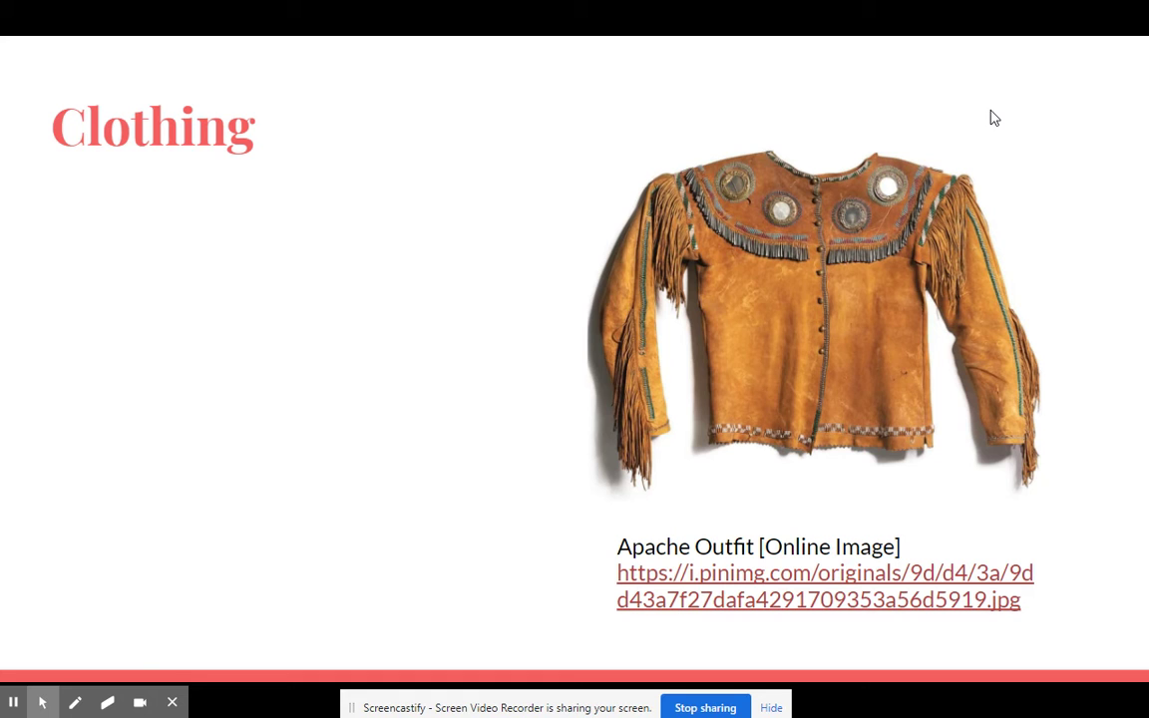
pyautogui.press('Left')
pyautogui.press('Escape')
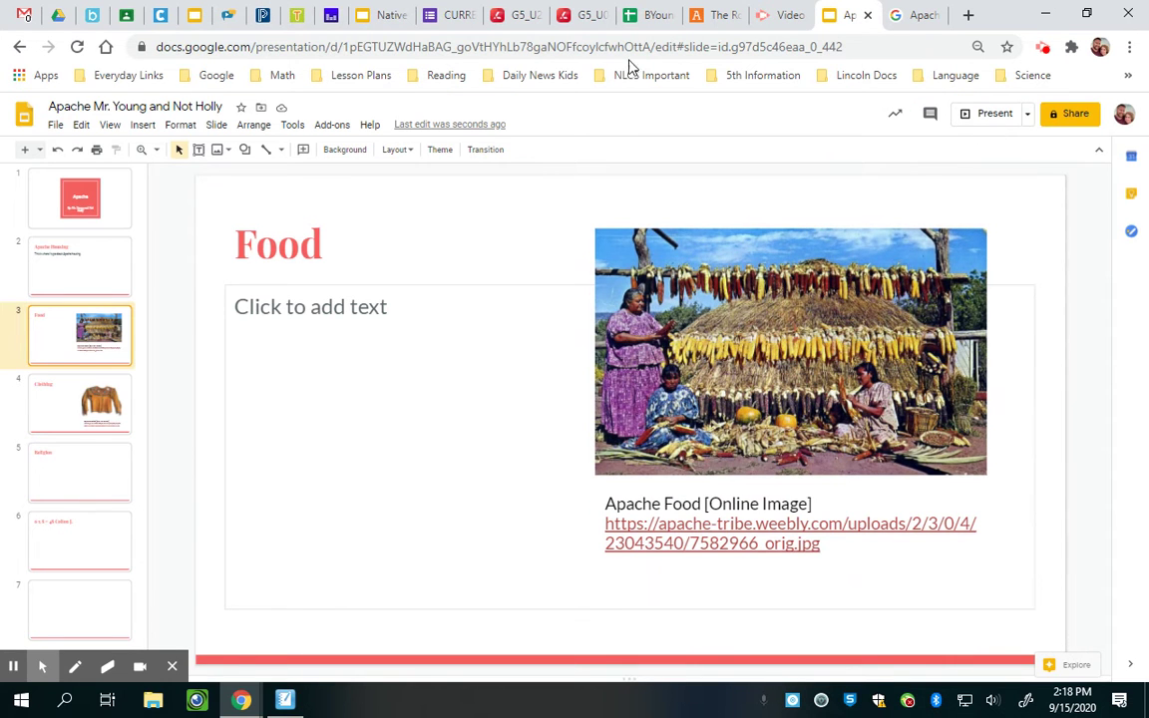
# Return to the Native American WebQuest presentation to check its example for citing images found on websites
pyautogui.click(377, 20)
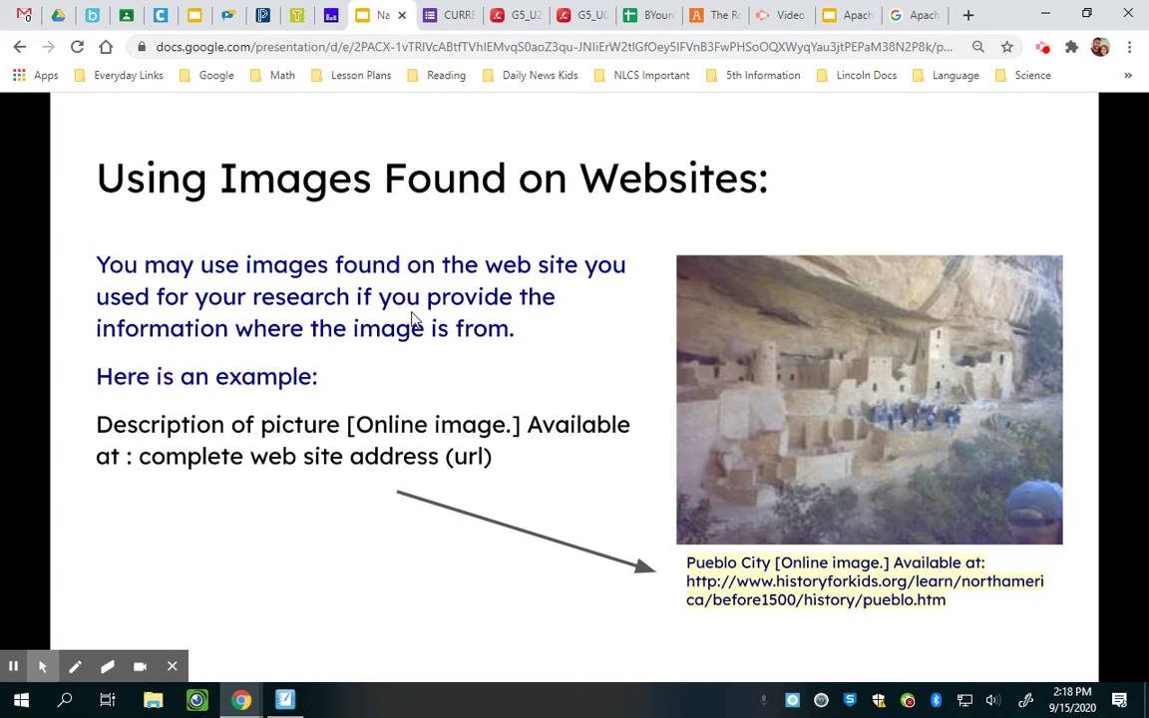